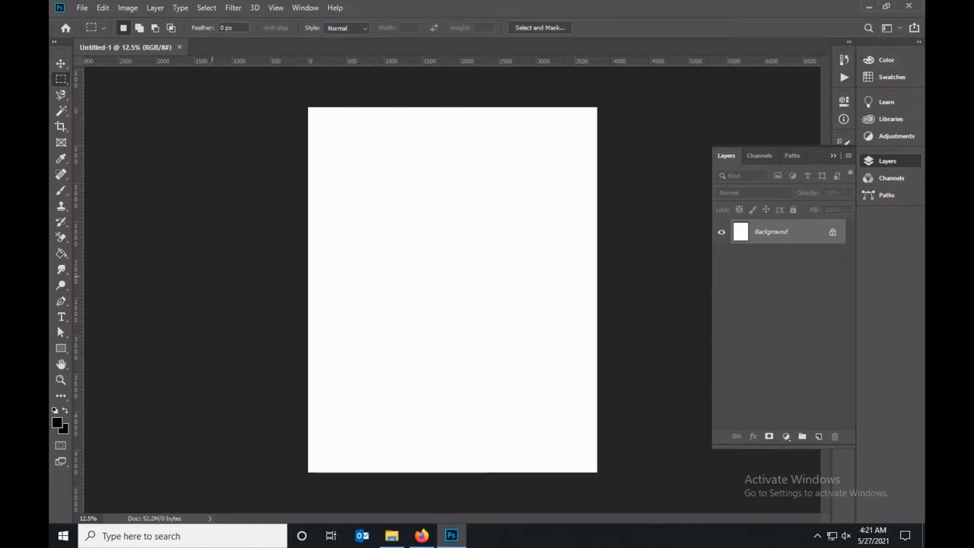
# Add a solid color fill layer above the background using the hex color 0c0c0c.
pyautogui.click(786, 436)
pyautogui.click(799, 225)
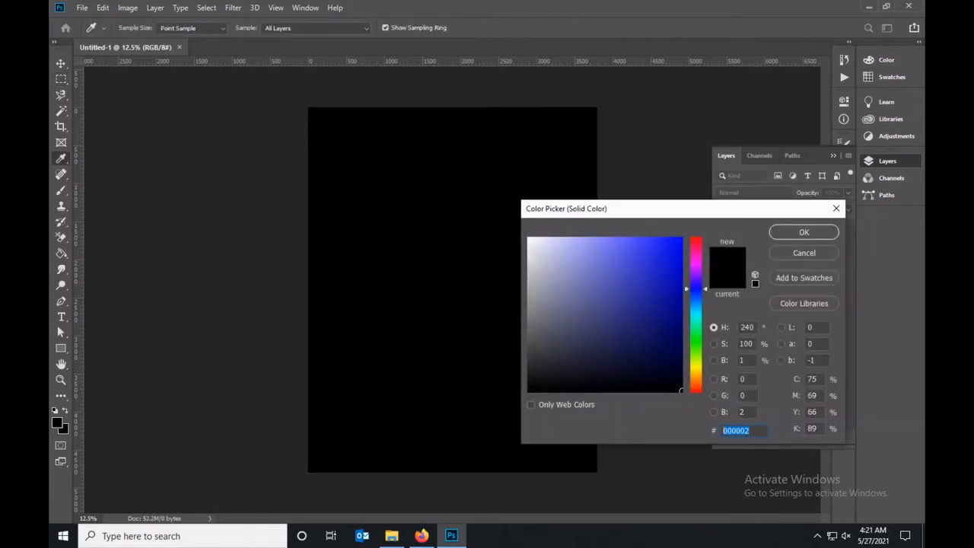
pyautogui.write('0c0c0c')
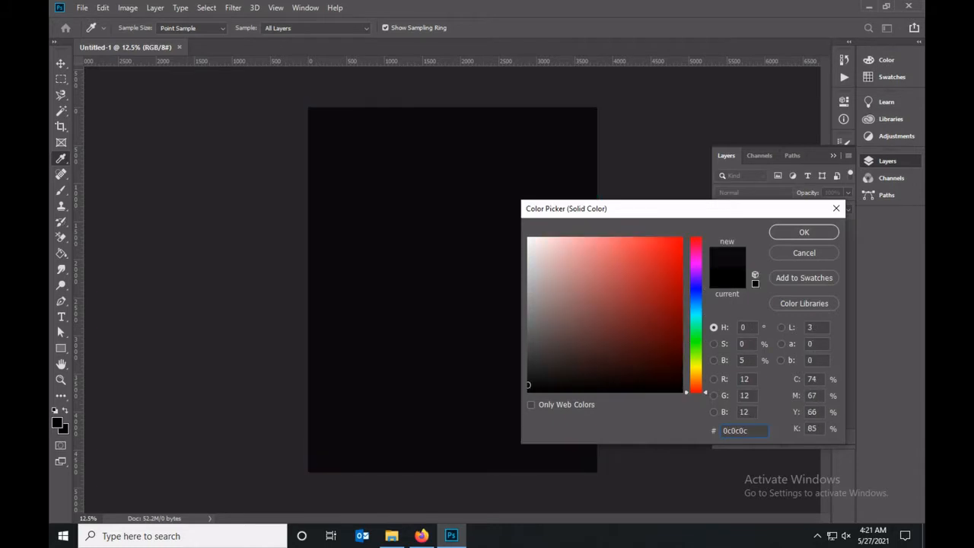
pyautogui.press('Return')
# Rename the color fill layer as t-shirt and lock it completely.
pyautogui.doubleClick(797, 232)
pyautogui.write('b')
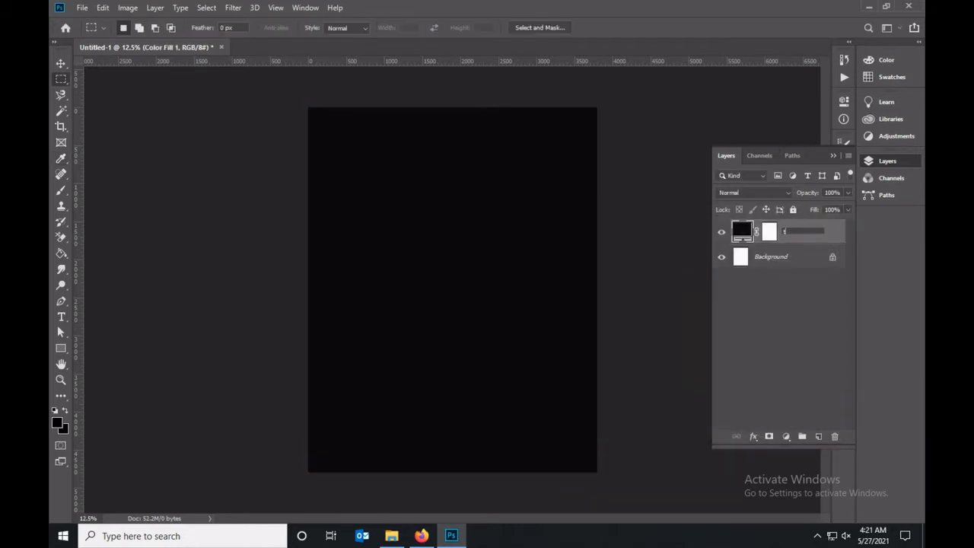
pyautogui.press('Return')
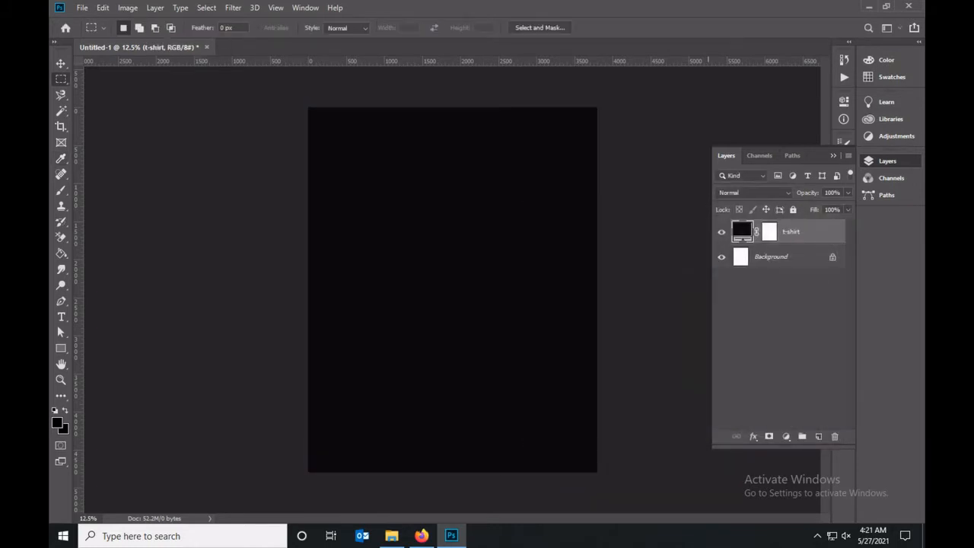
pyautogui.click(793, 210)
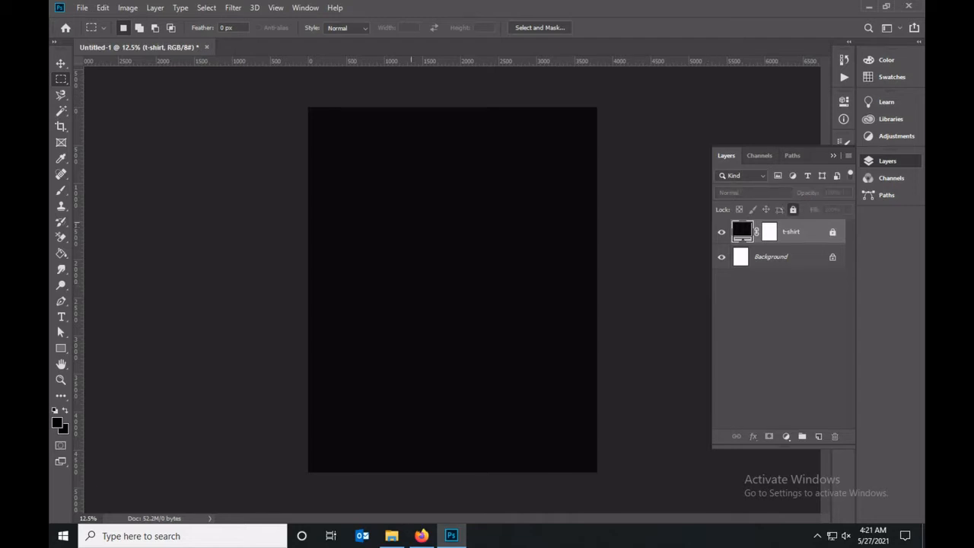
# Place guides along all four canvas edges and through the canvas's vertical and horizontal centers.
pyautogui.moveTo(429, 61); pyautogui.dragTo(435, 111)
pyautogui.press('v')
pyautogui.moveTo(242, 113); pyautogui.dragTo(243, 107)
pyautogui.moveTo(78, 215); pyautogui.dragTo(307, 216)
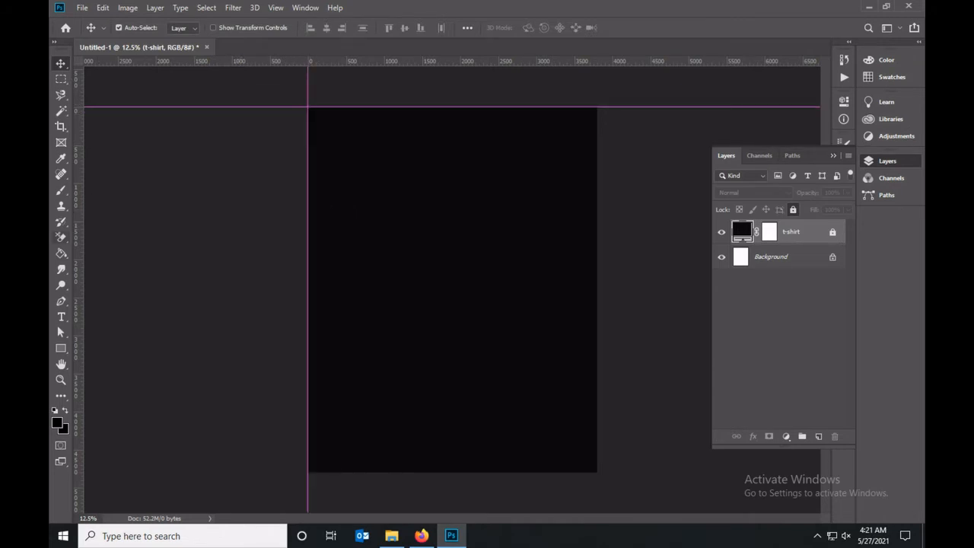
pyautogui.moveTo(78, 220); pyautogui.dragTo(597, 275)
pyautogui.moveTo(434, 60); pyautogui.dragTo(434, 472)
pyautogui.moveTo(78, 279); pyautogui.dragTo(452, 281)
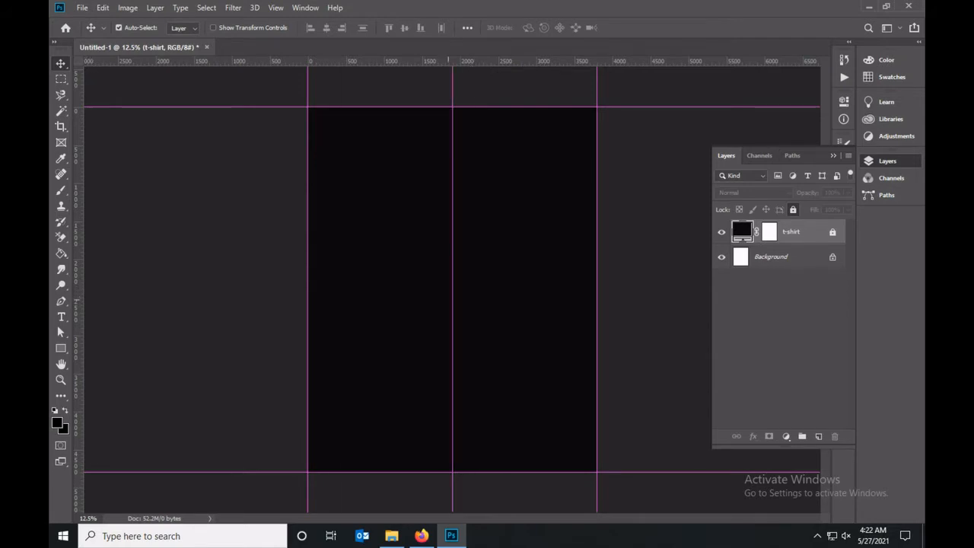
pyautogui.moveTo(359, 60); pyautogui.dragTo(359, 289)
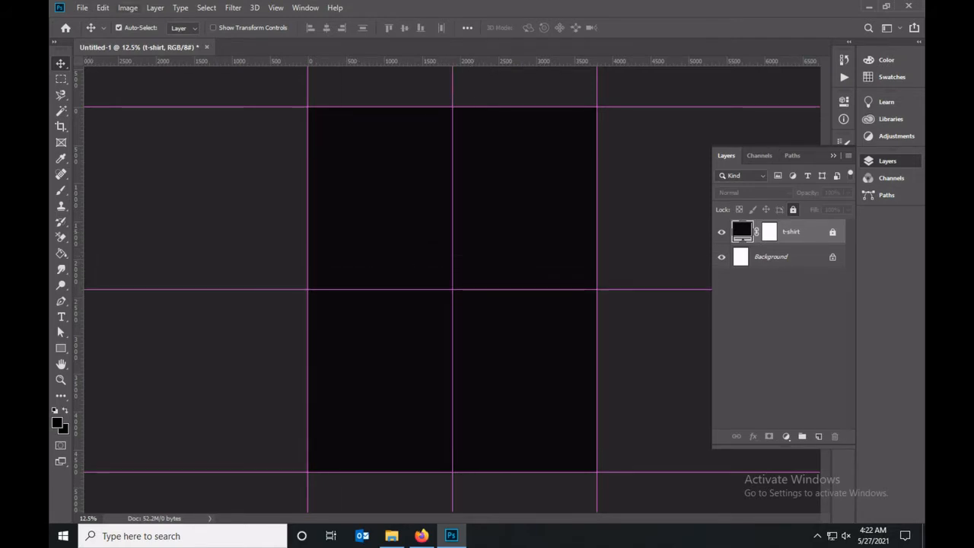
# Place the cloudy-sky JPG from the imges-opacity folder as an embedded image above the t-shirt layer.
pyautogui.click(82, 7)
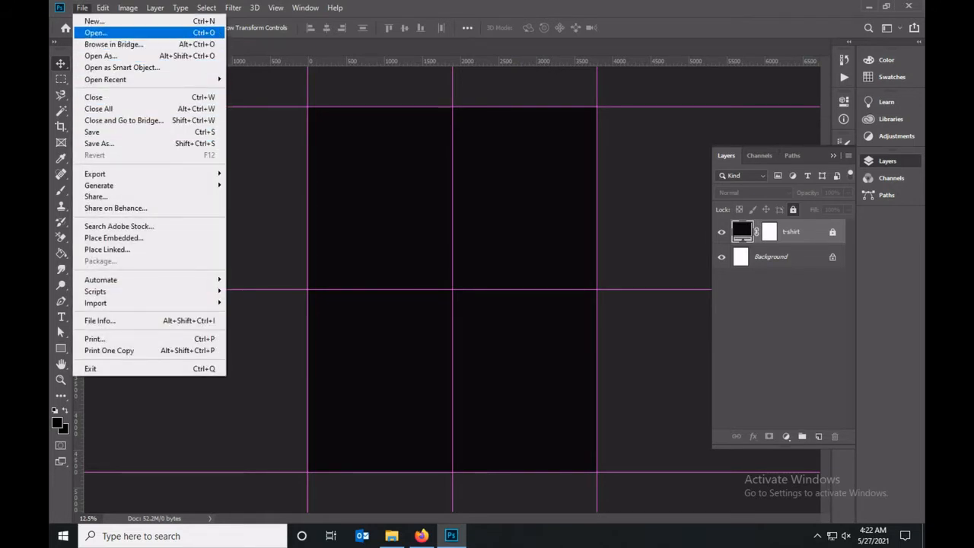
pyautogui.click(115, 237)
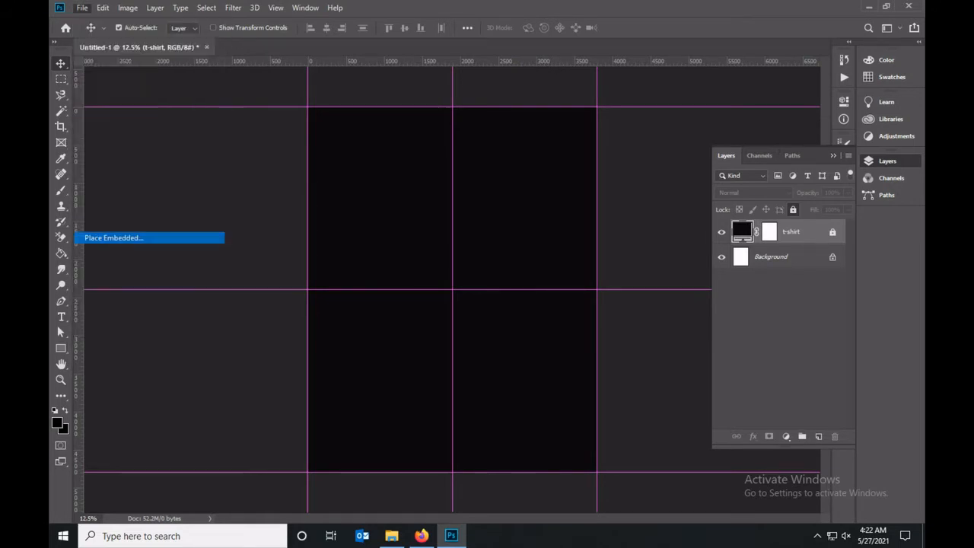
pyautogui.moveTo(458, 133); pyautogui.dragTo(457, 275)
pyautogui.click(410, 220)
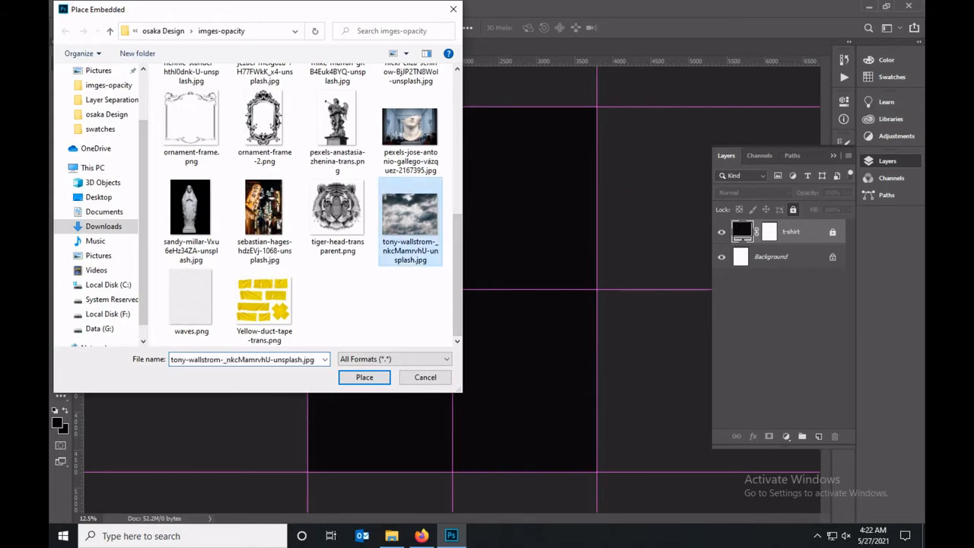
pyautogui.click(364, 377)
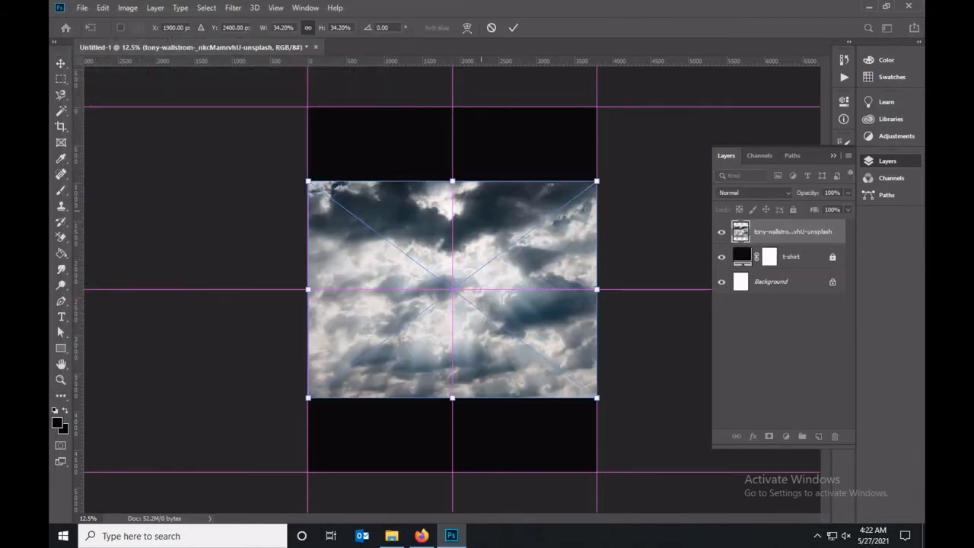
# Scale the cloud photo up proportionally to about 57.6% so it covers the full height of the canvas.
pyautogui.moveTo(596, 181); pyautogui.dragTo(695, 107)
pyautogui.moveTo(307, 397); pyautogui.dragTo(209, 472)
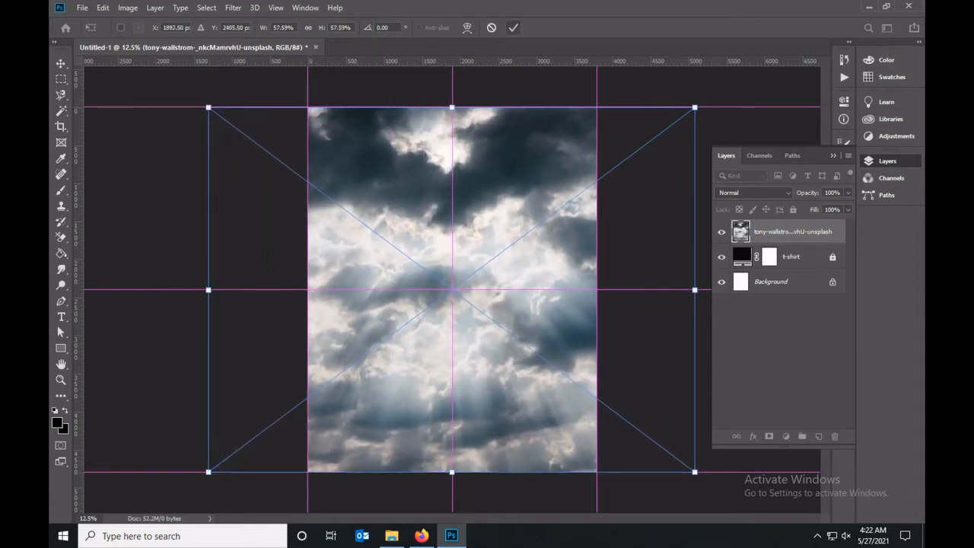
pyautogui.click(514, 27)
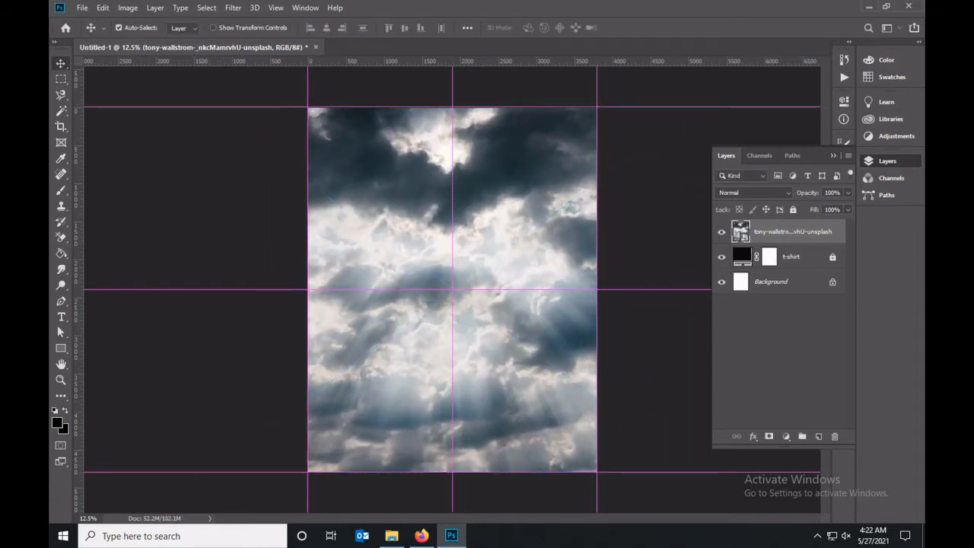
# Add a Hue/Saturation adjustment with saturation at its minimum and clip it to the cloud photo.
pyautogui.click(786, 436)
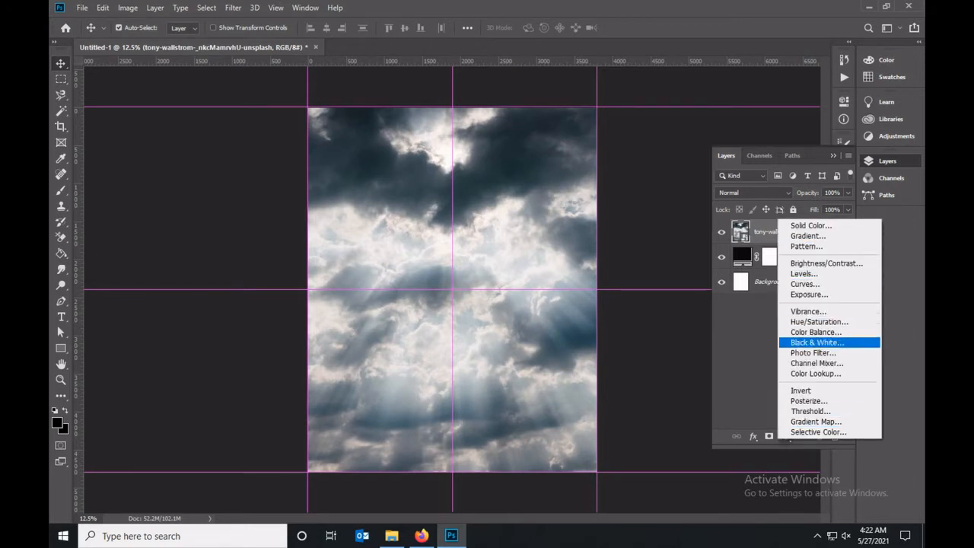
pyautogui.click(819, 321)
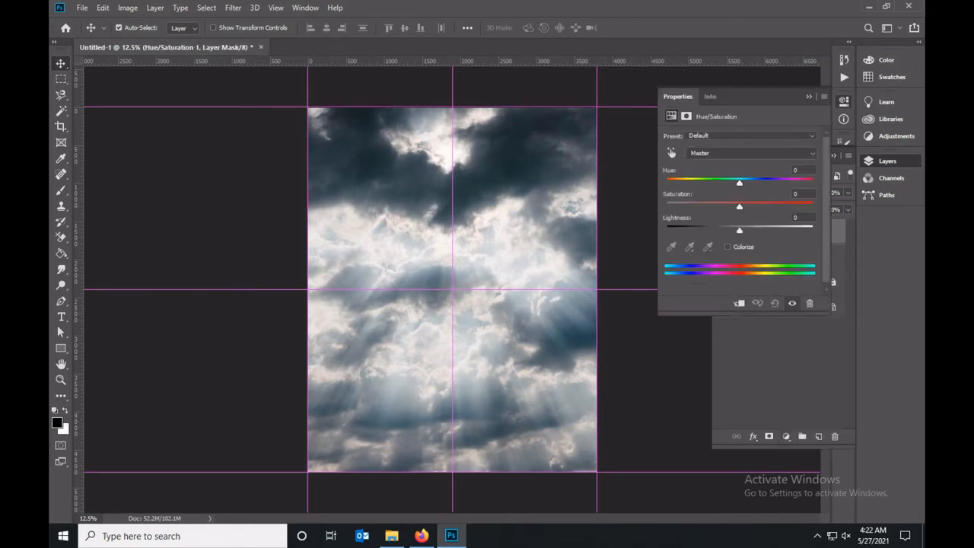
pyautogui.moveTo(739, 207); pyautogui.dragTo(667, 207)
pyautogui.click(809, 97)
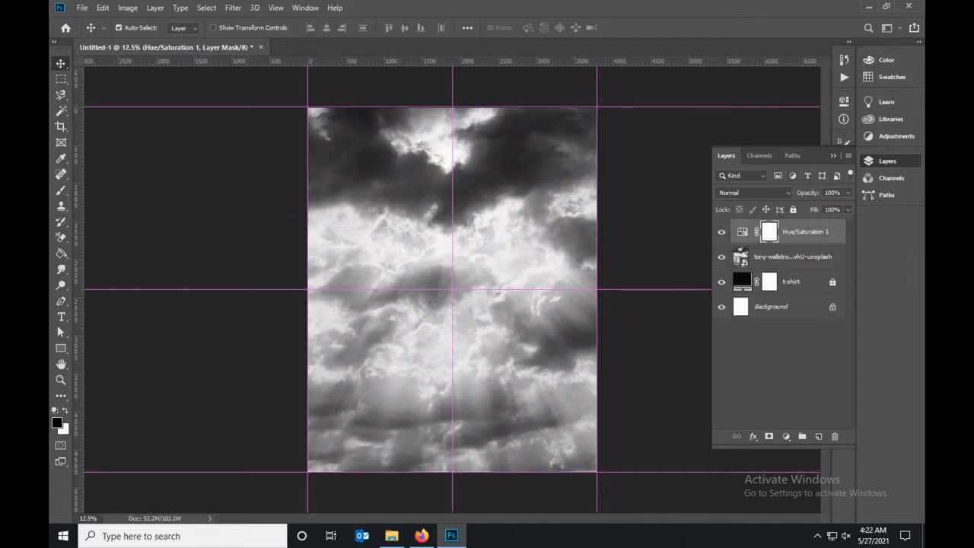
pyautogui.hotkey('ctrl', 'alt', 'g')
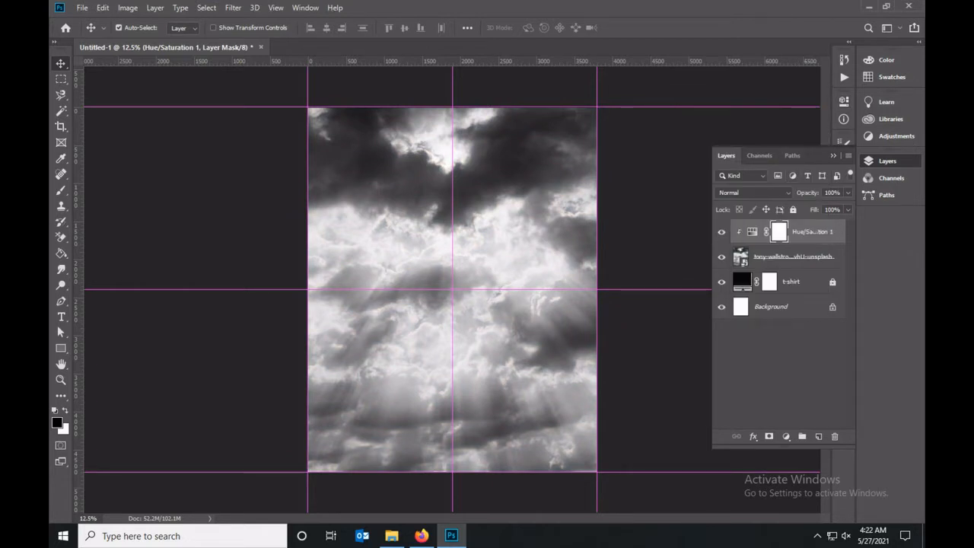
# Add a Levels adjustment with input levels 80, 0.70 and 251, clipped to the cloud photo.
pyautogui.click(786, 436)
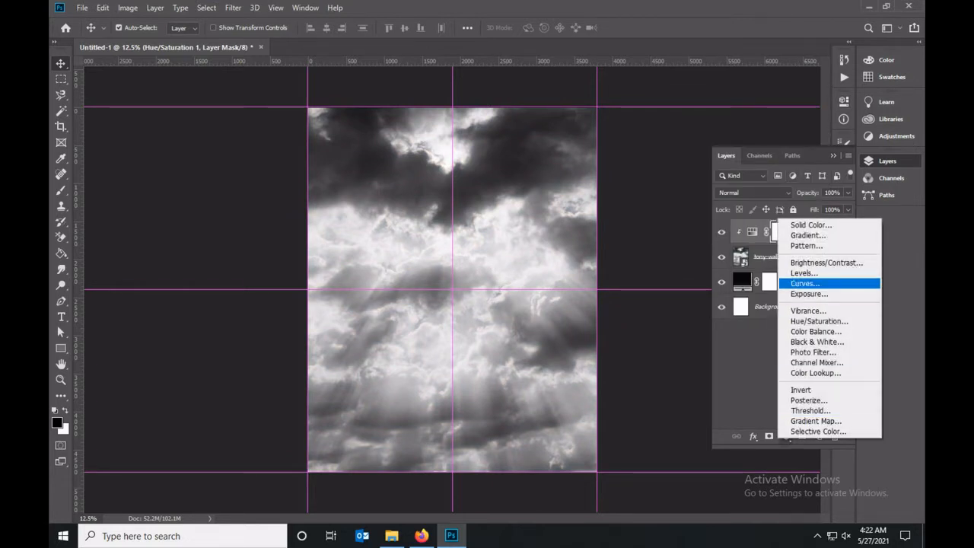
pyautogui.click(799, 273)
pyautogui.moveTo(684, 225); pyautogui.dragTo(725, 225)
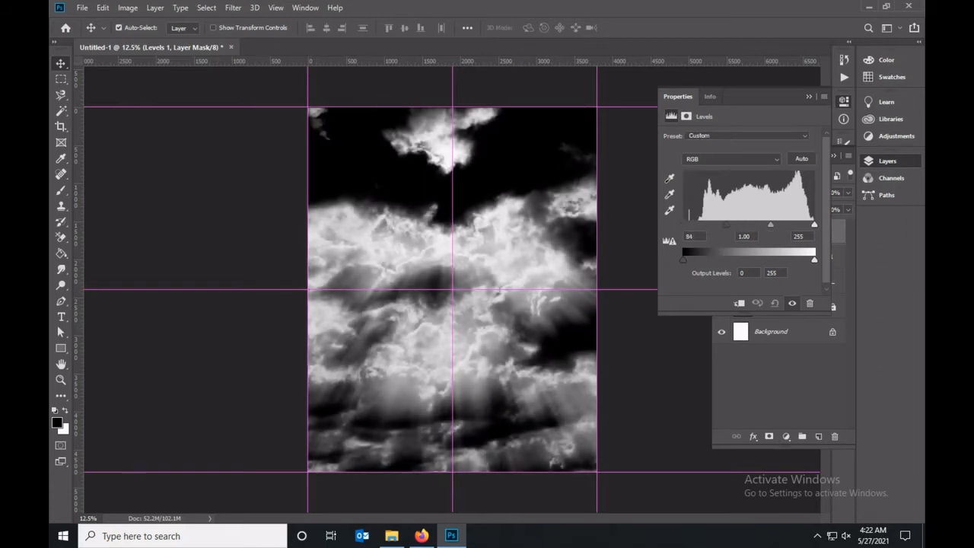
pyautogui.moveTo(815, 224); pyautogui.dragTo(778, 225)
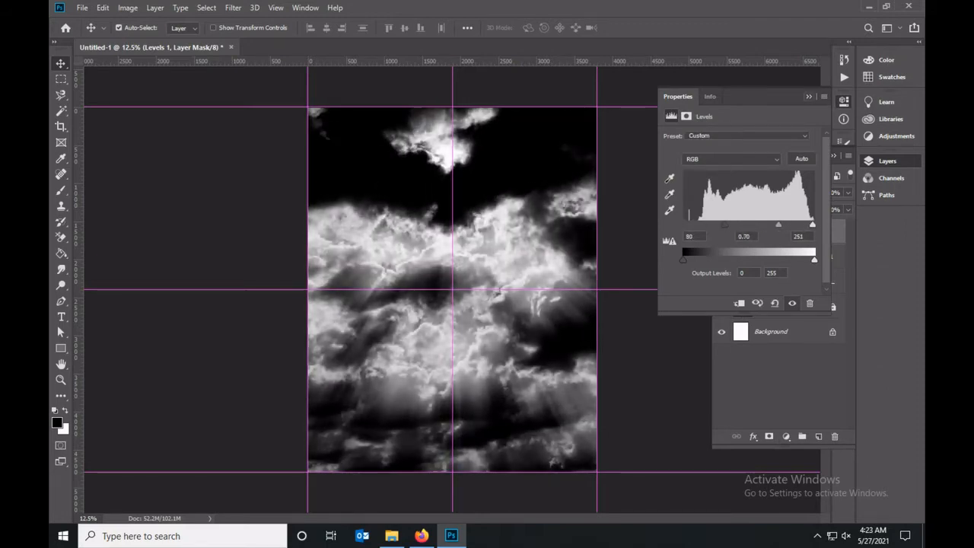
pyautogui.click(809, 97)
pyautogui.hotkey('ctrl', 'alt', 'g')
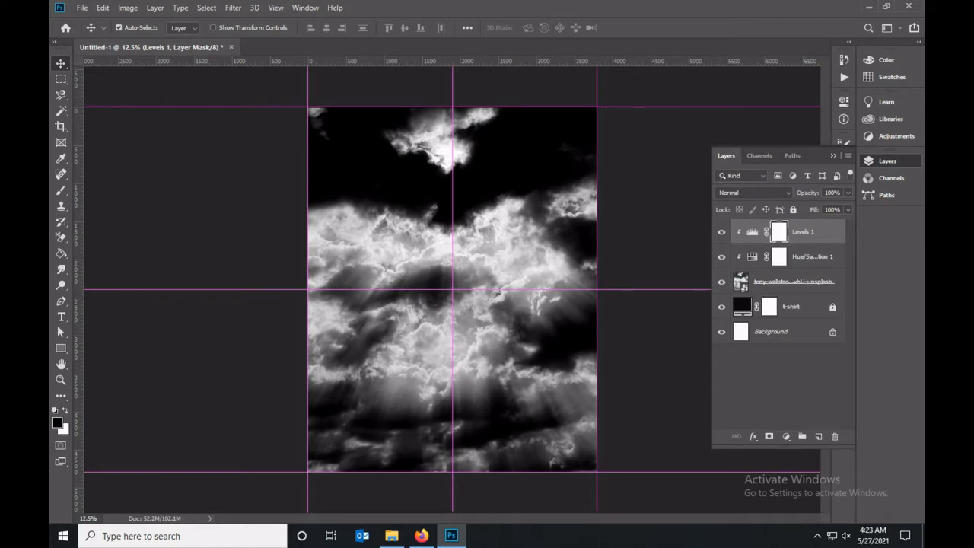
# Add a Posterize adjustment with 8 levels and clip it to the cloud photo.
pyautogui.click(786, 436)
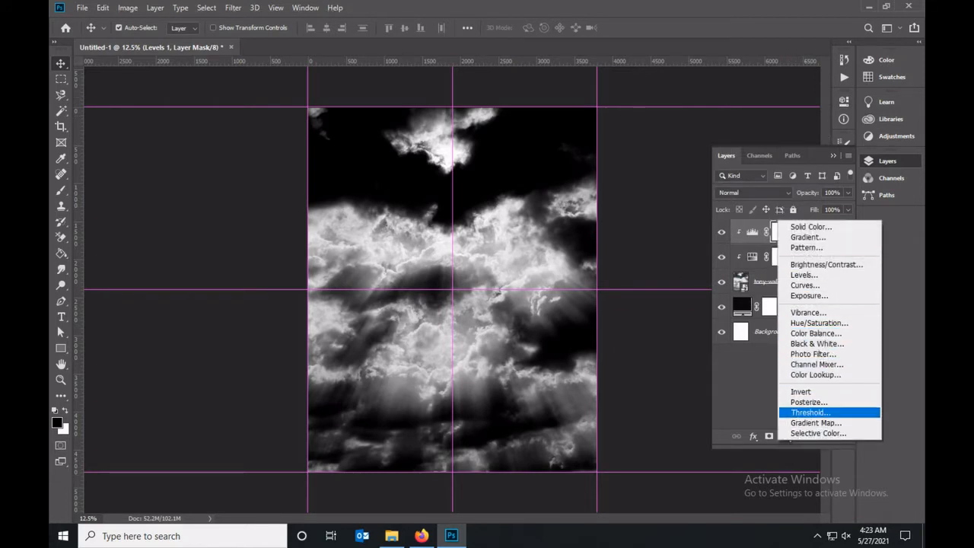
pyautogui.click(808, 402)
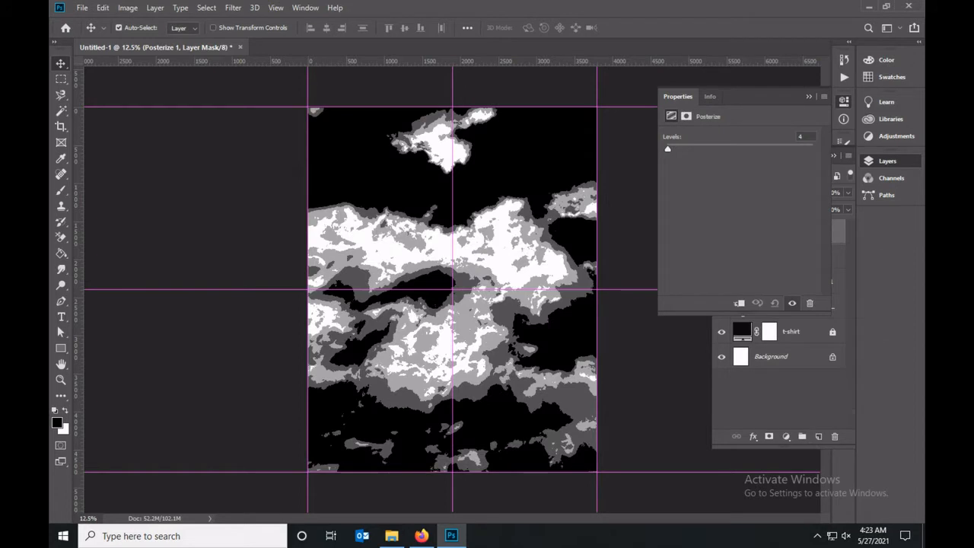
pyautogui.write('12')
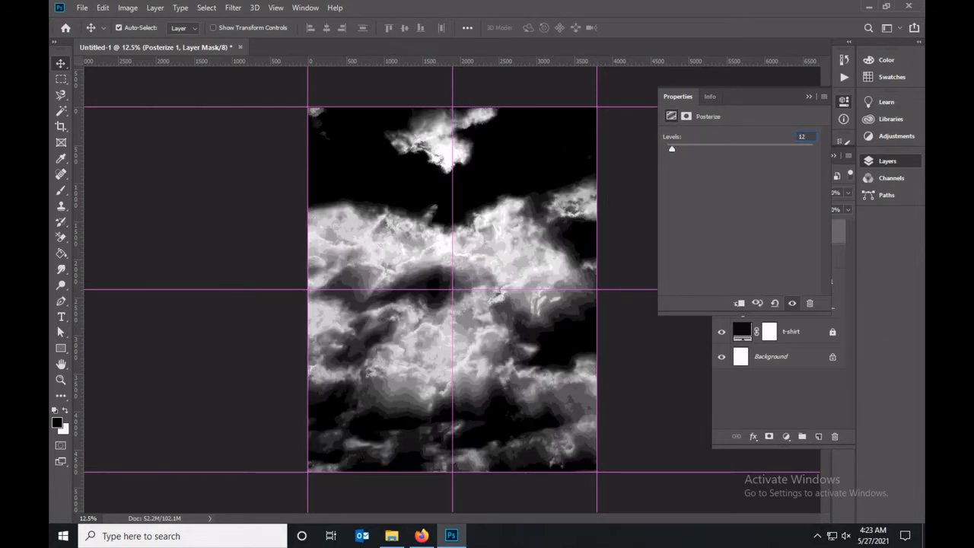
pyautogui.write('8')
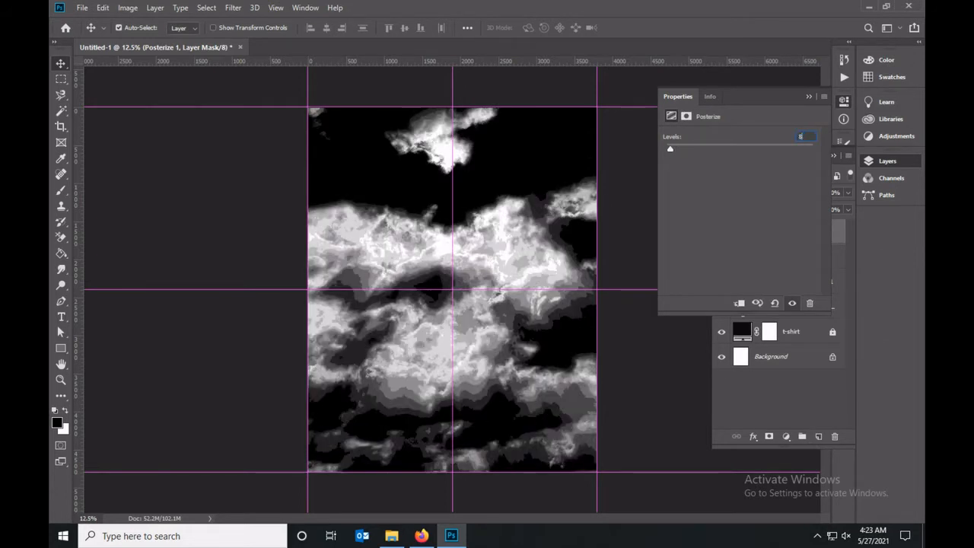
pyautogui.click(809, 97)
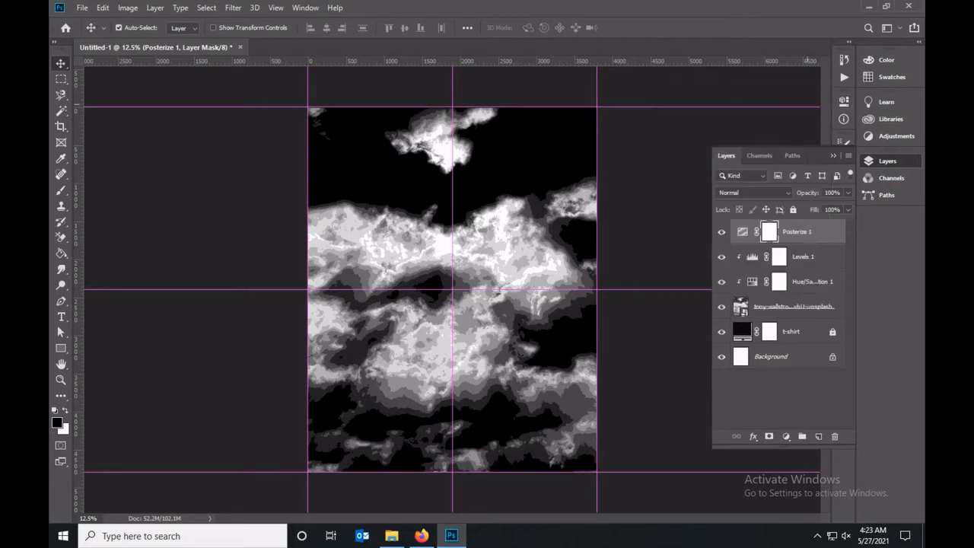
pyautogui.hotkey('ctrl', 'alt', 'g')
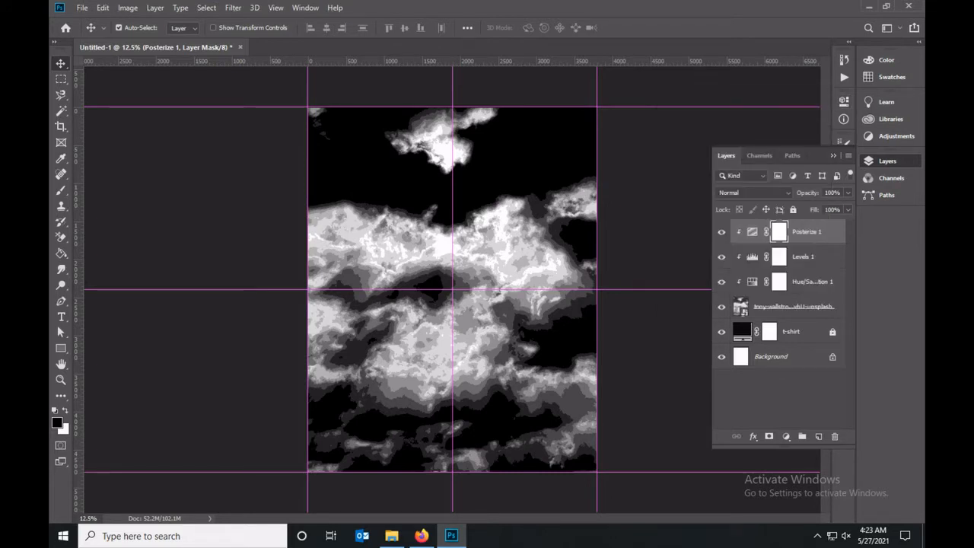
# Place ornament-frame-2.png as an embedded image above the Posterize layer, turned upside down at the canvas center.
pyautogui.click(794, 307)
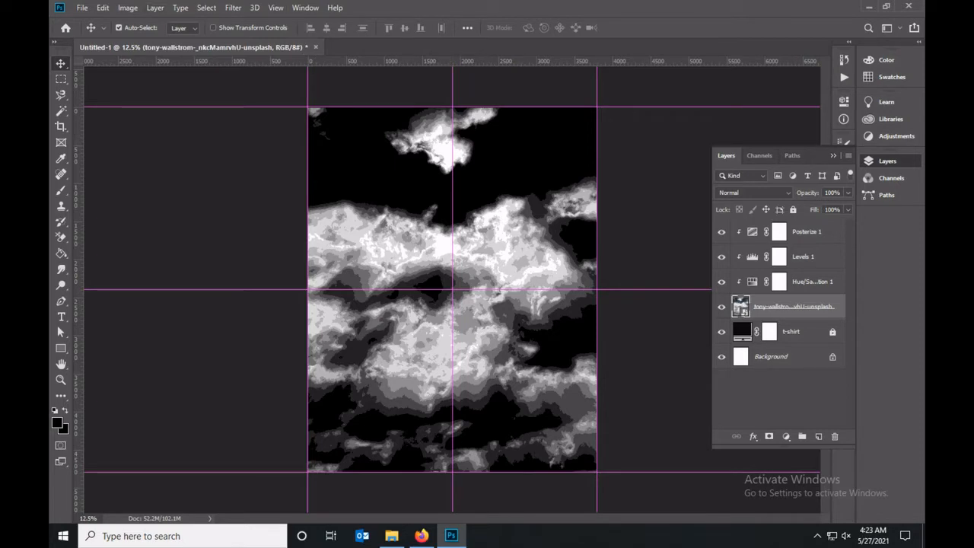
pyautogui.click(807, 231)
pyautogui.click(82, 8)
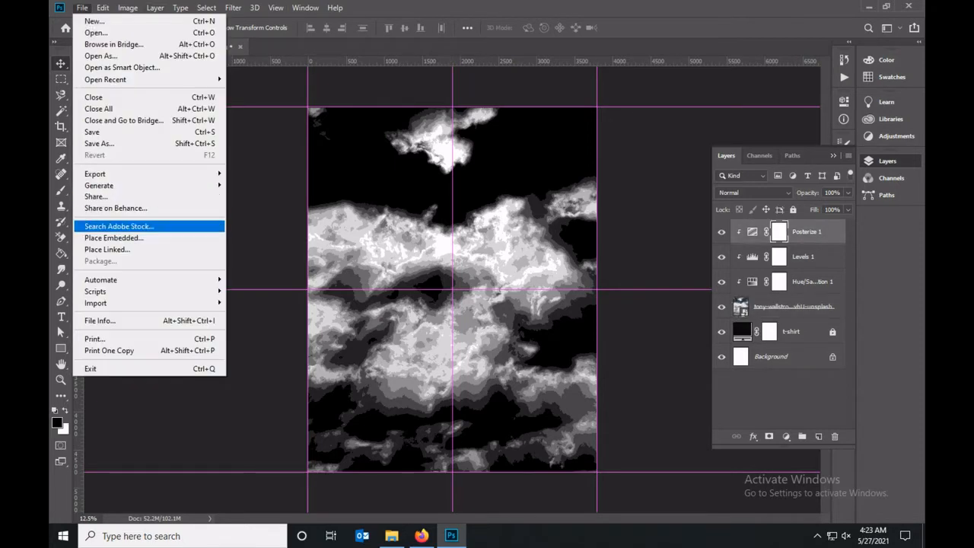
pyautogui.click(115, 238)
pyautogui.scroll(-5, 264, 229)
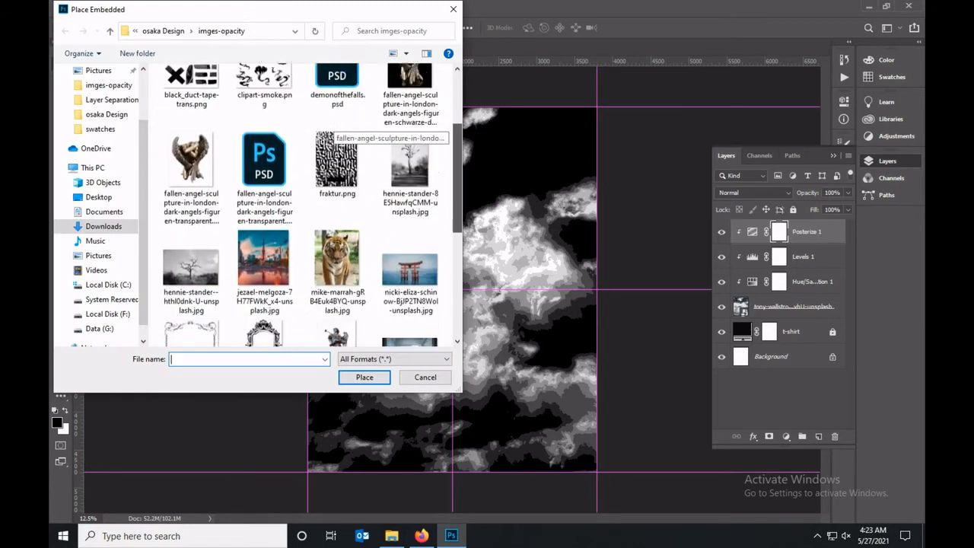
pyautogui.click(264, 221)
pyautogui.click(365, 377)
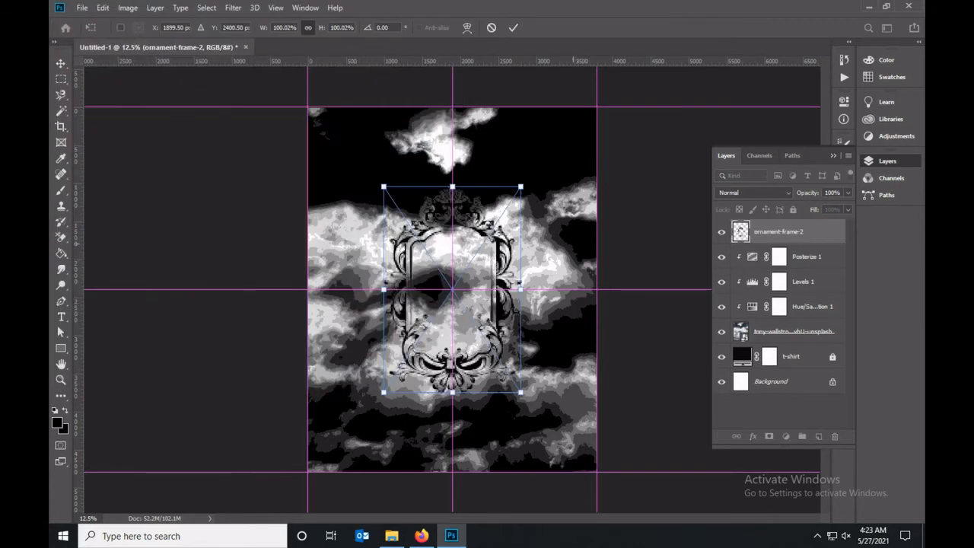
pyautogui.press('Return')
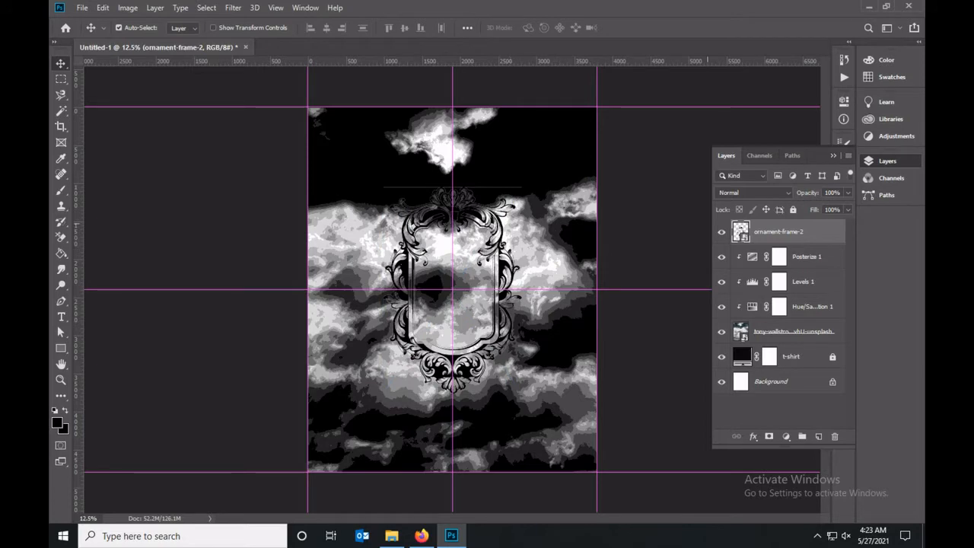
# Scale the ornament frame up proportionally to span most of the canvas height, keeping it centered on the vertical guide.
pyautogui.hotkey('ctrl', 't')
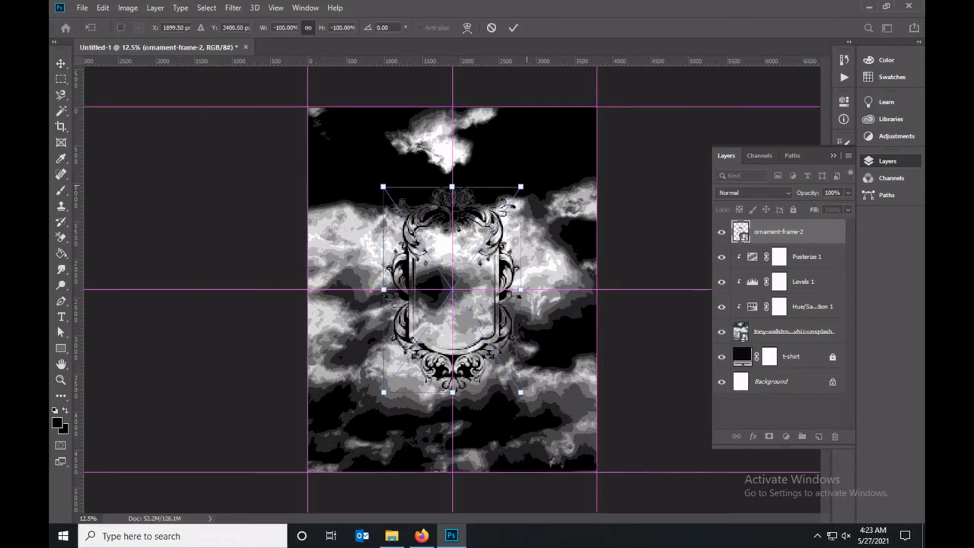
pyautogui.moveTo(521, 186); pyautogui.dragTo(569, 115)
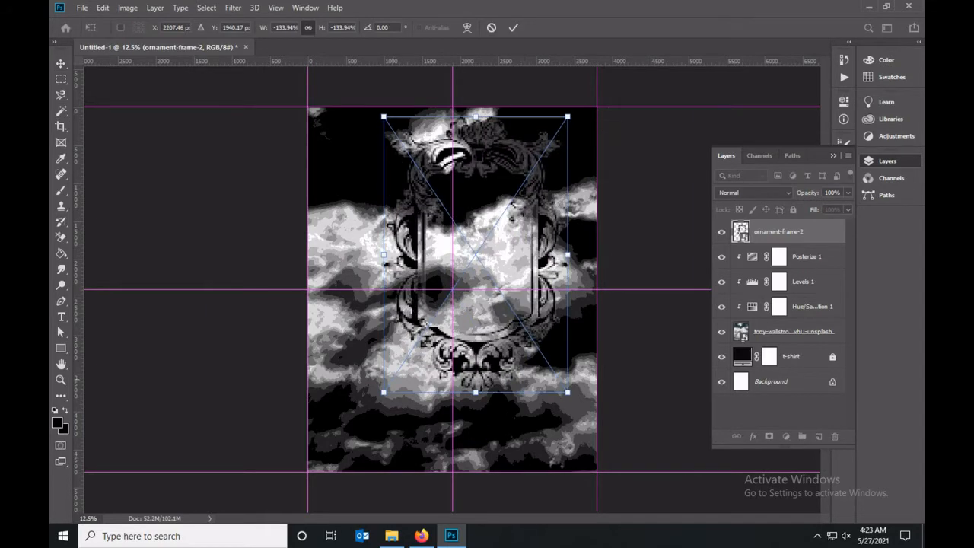
pyautogui.moveTo(383, 392); pyautogui.dragTo(339, 459)
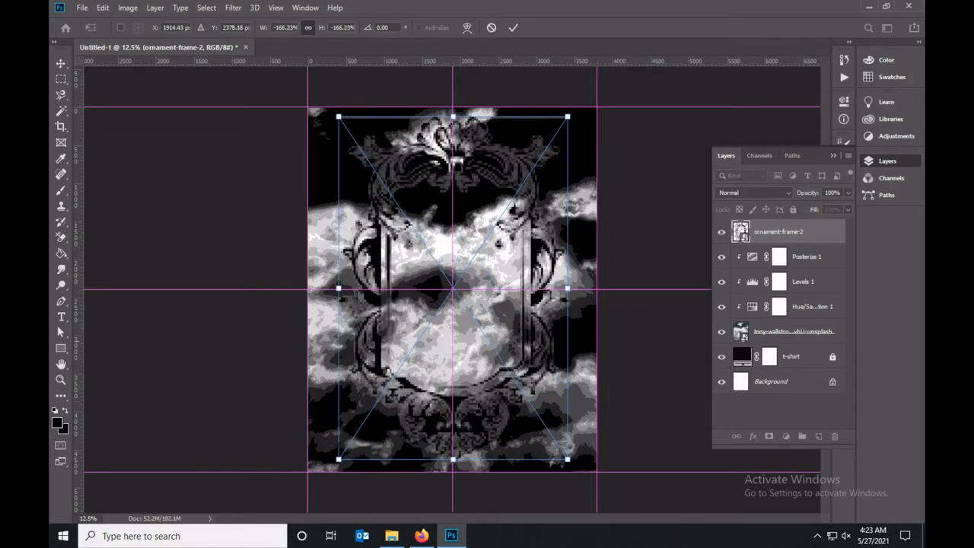
pyautogui.moveTo(568, 117); pyautogui.dragTo(541, 156)
pyautogui.press('Return')
pyautogui.moveTo(381, 289); pyautogui.dragTo(397, 291)
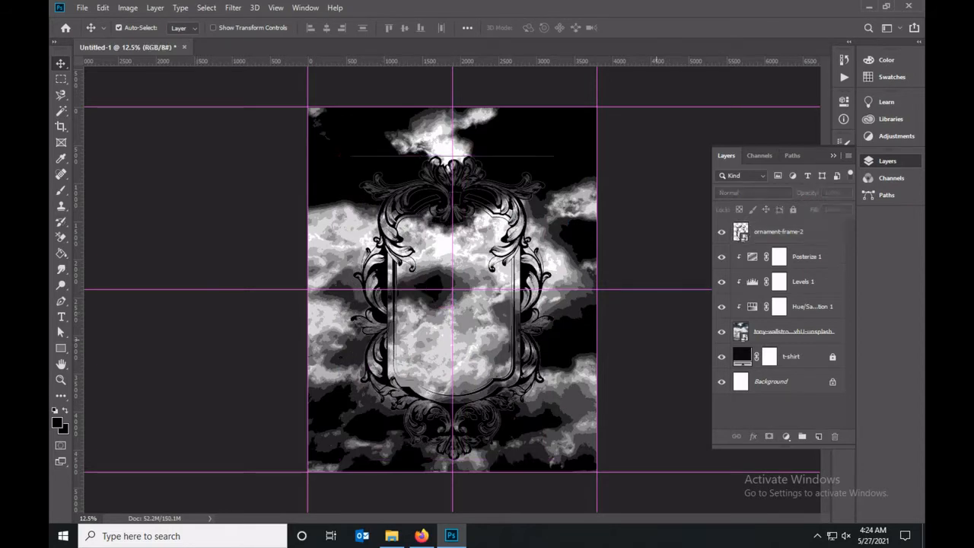
# Add an Invert adjustment above the ornament frame and clip it to that layer.
pyautogui.click(786, 436)
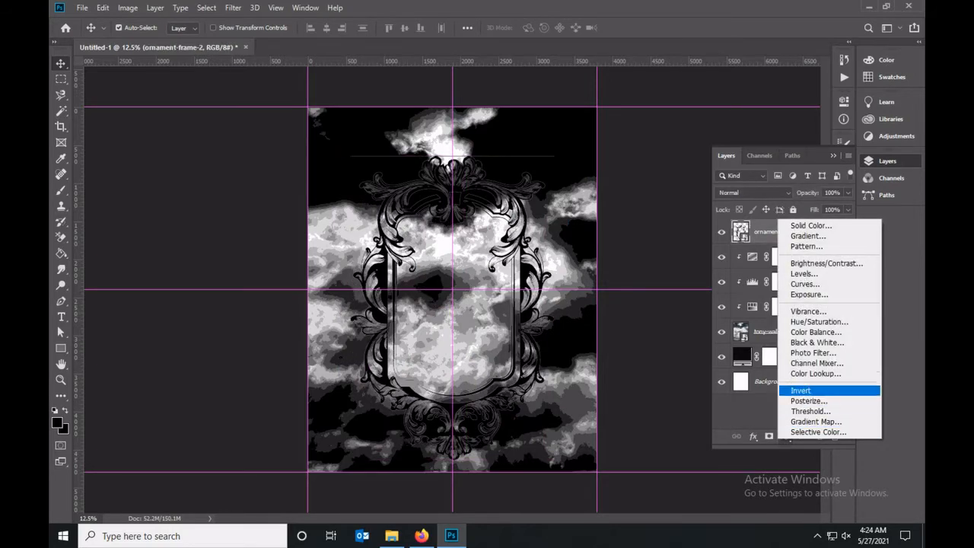
pyautogui.click(799, 392)
pyautogui.click(659, 367)
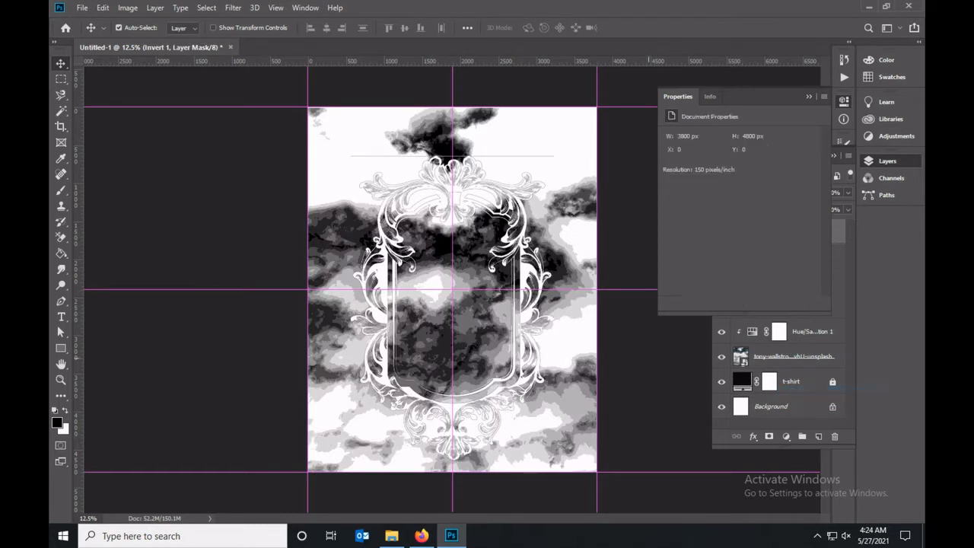
pyautogui.click(809, 97)
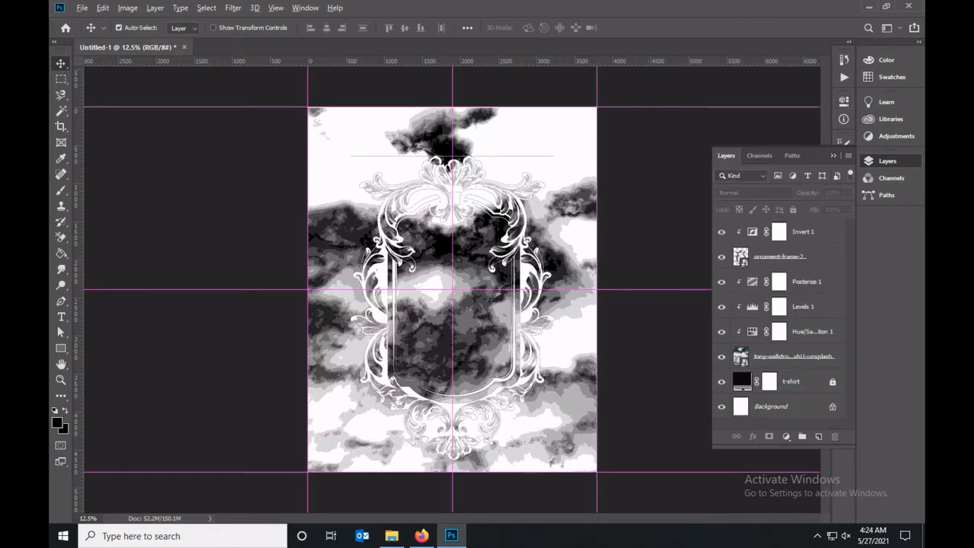
# Select the ornament frame's interior with the Magic Wand and mask the cloud photo to that selection.
pyautogui.click(799, 257)
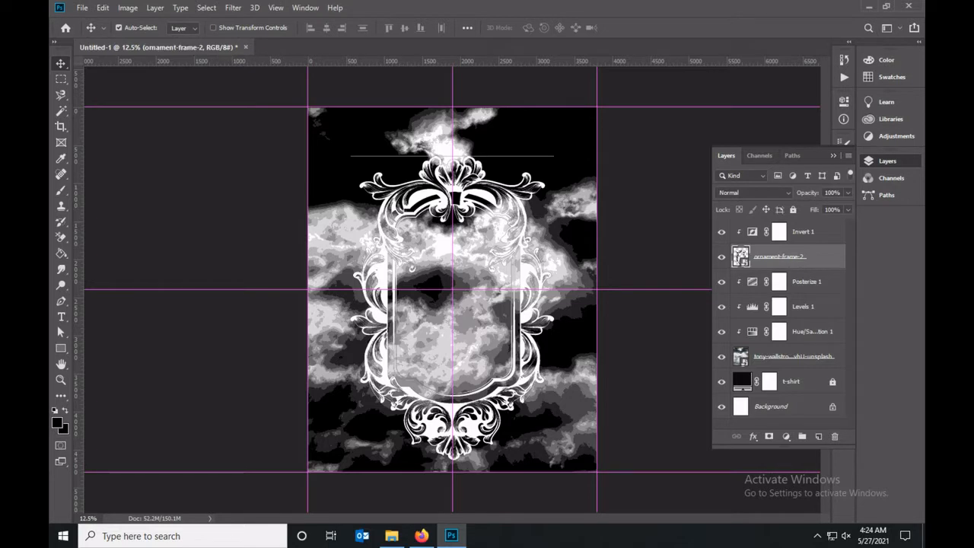
pyautogui.click(61, 111)
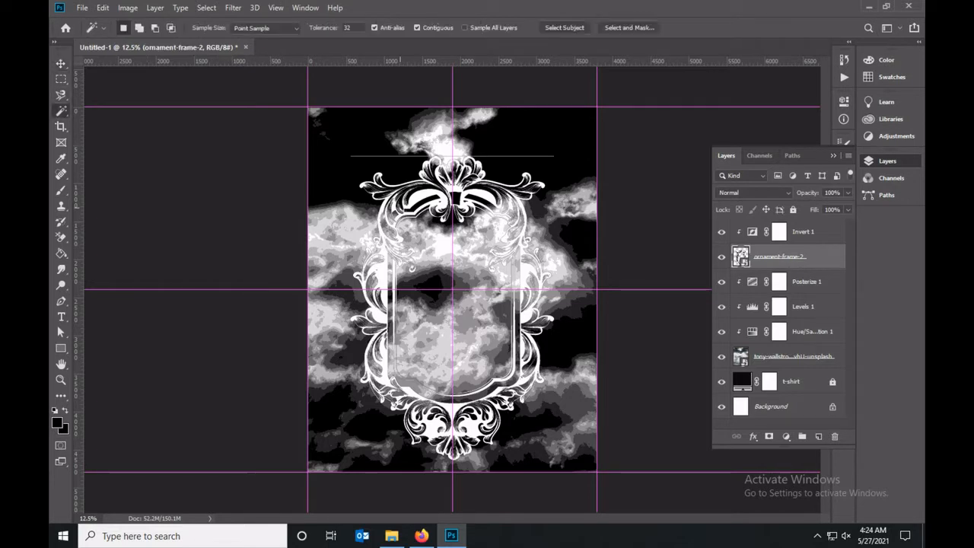
pyautogui.click(440, 242)
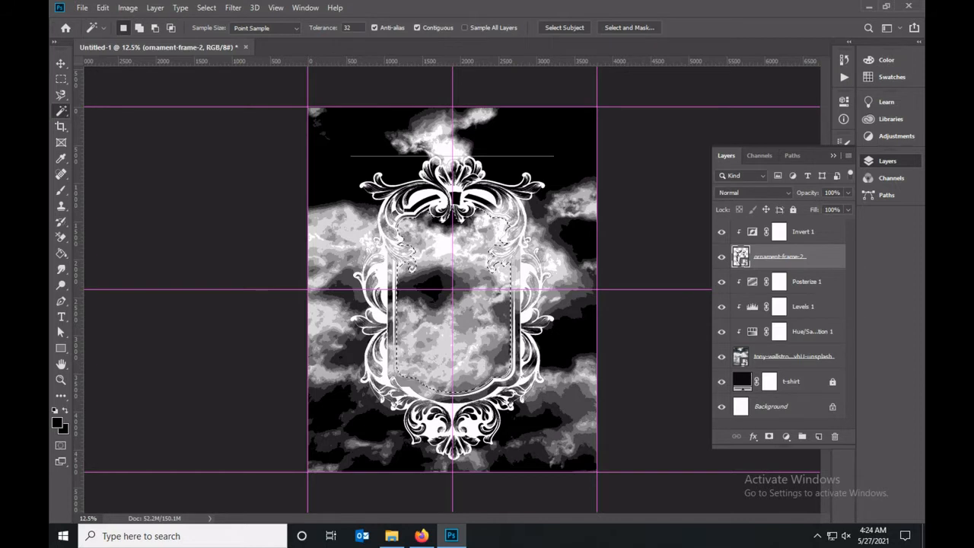
pyautogui.click(794, 357)
pyautogui.click(770, 436)
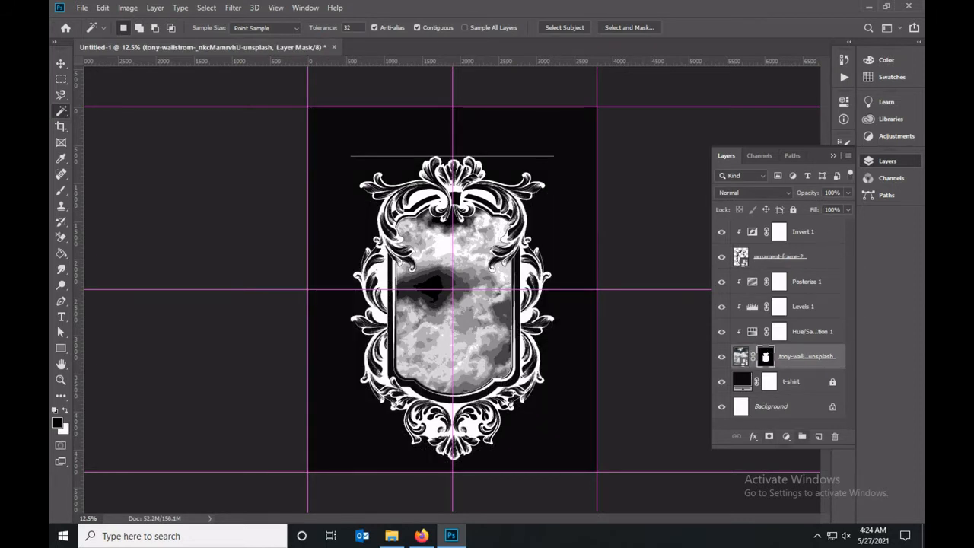
pyautogui.press('v')
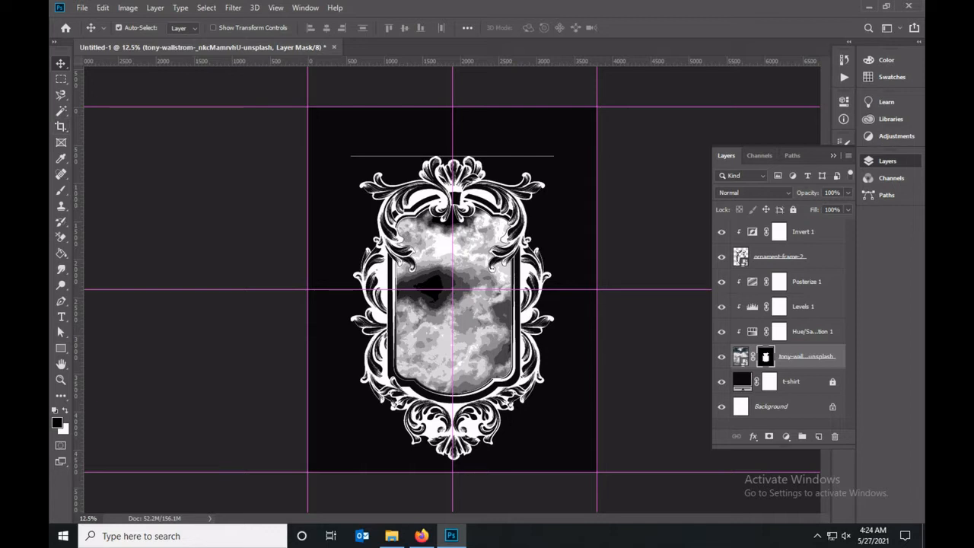
# Add a layer mask to the ornament frame and paint out the thin horizontal line above it in black.
pyautogui.click(779, 258)
pyautogui.click(769, 436)
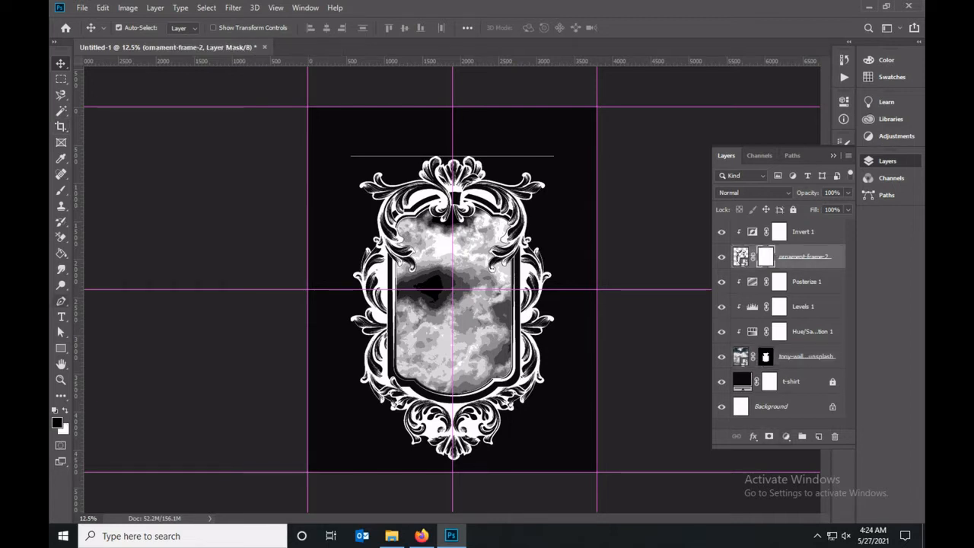
pyautogui.press('b')
pyautogui.click(740, 259)
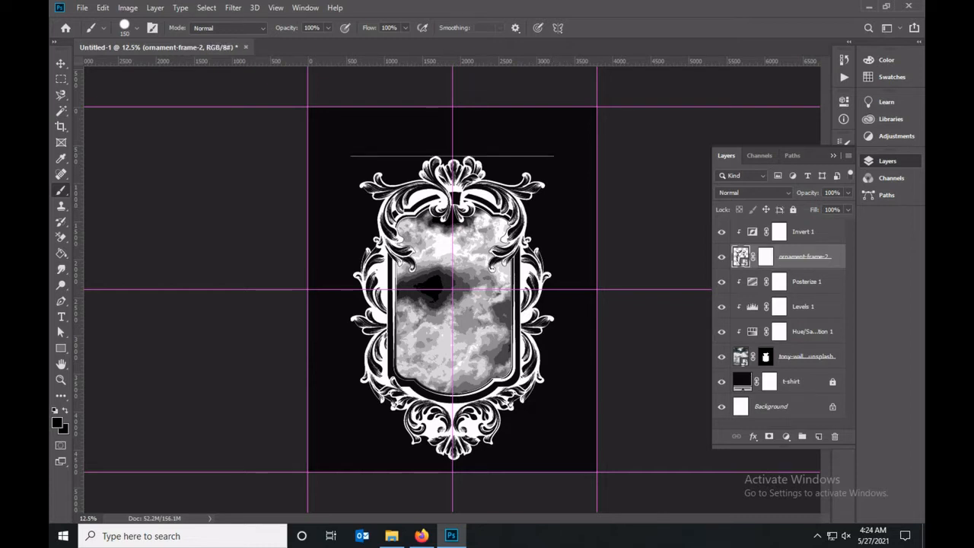
pyautogui.click(765, 257)
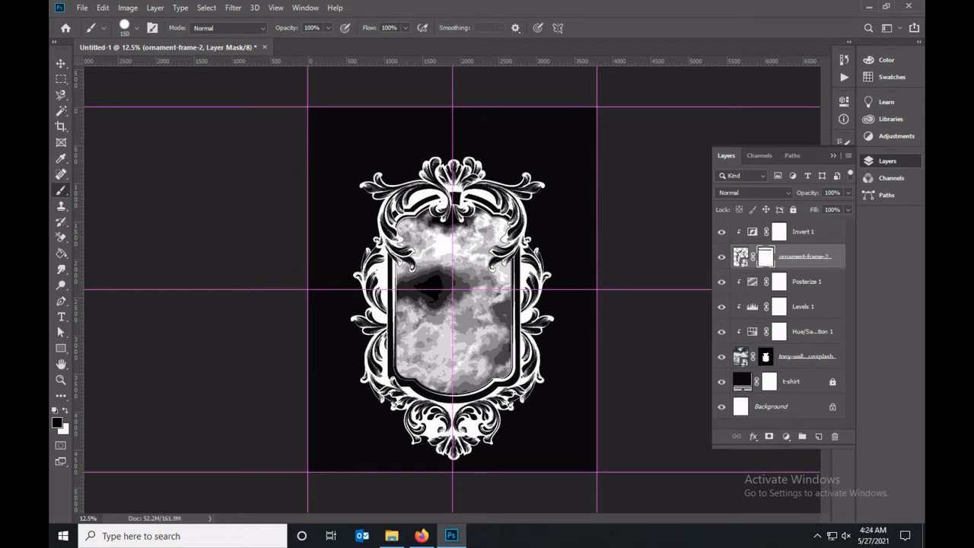
pyautogui.press('v')
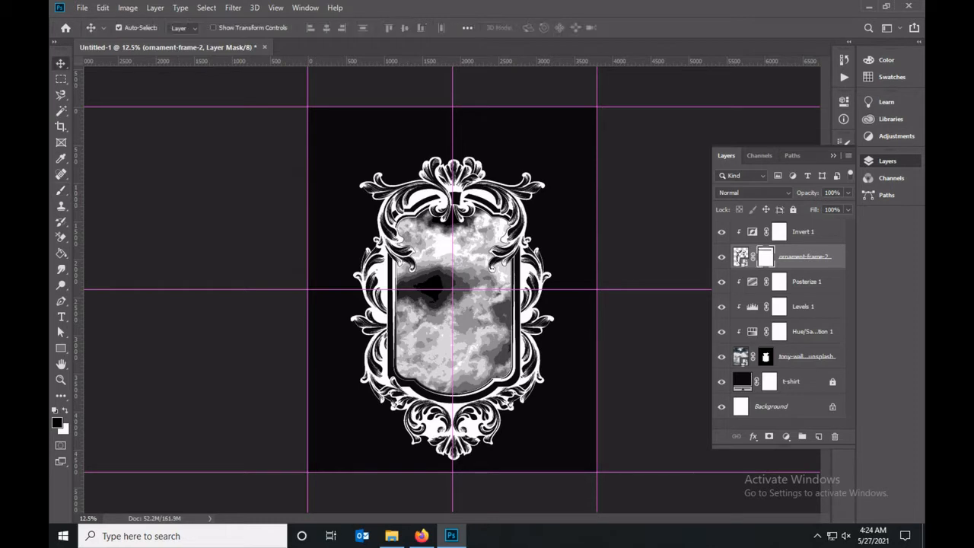
# Link the ornament frame and cloud photo layers and nudge them slightly upward together.
pyautogui.keyDown('ctrl'); pyautogui.click(807, 357); pyautogui.keyUp('ctrl')
pyautogui.click(736, 436)
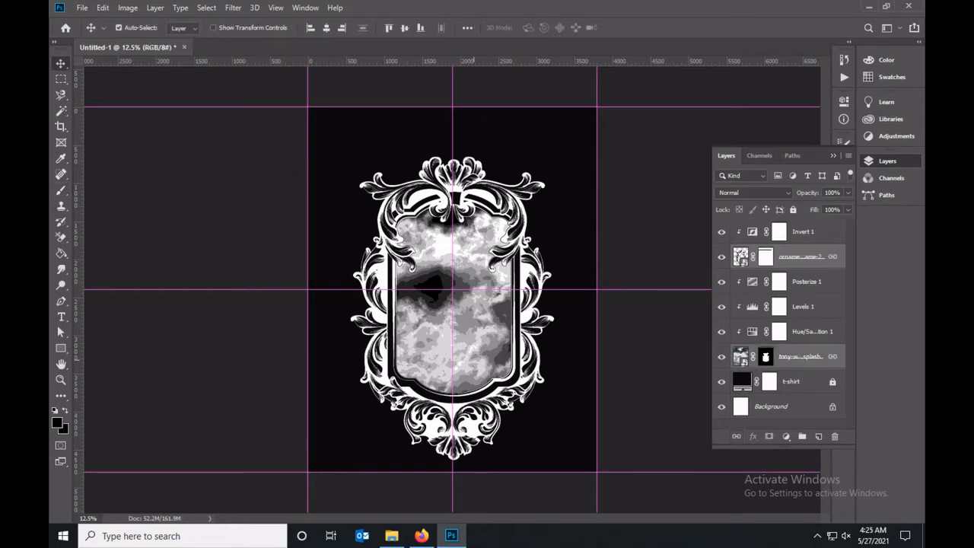
pyautogui.hotkey('shift', 'Up')
pyautogui.hotkey('shift', 'Up')
pyautogui.hotkey('shift', 'Up')
pyautogui.hotkey('shift', 'Up')
pyautogui.hotkey('shift', 'Up')
pyautogui.hotkey('shift', 'Up')
pyautogui.hotkey('shift', 'Up')
pyautogui.hotkey('shift', 'Up')
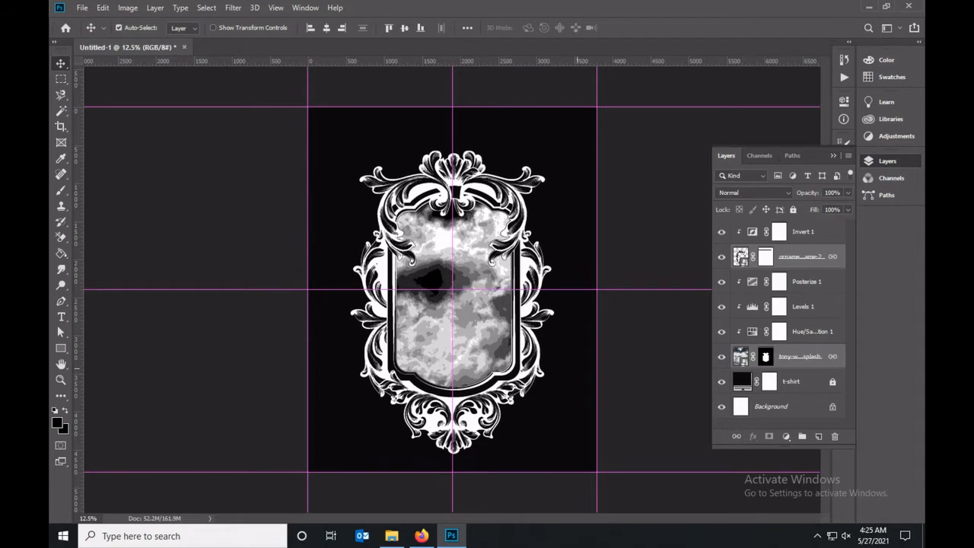
pyautogui.click(631, 365)
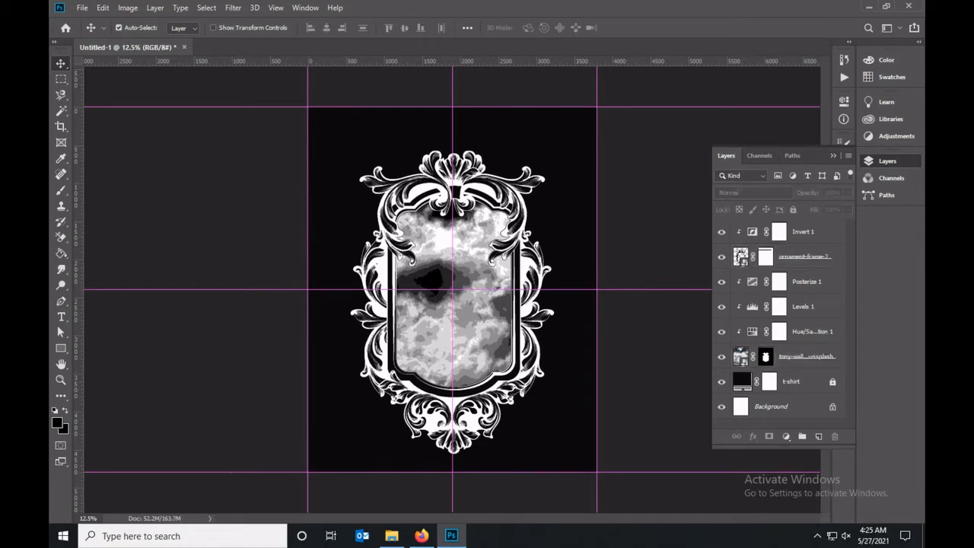
# Add a Gradient Overlay to the ornament frame using the dark navy to pale yellow preset.
pyautogui.doubleClick(840, 258)
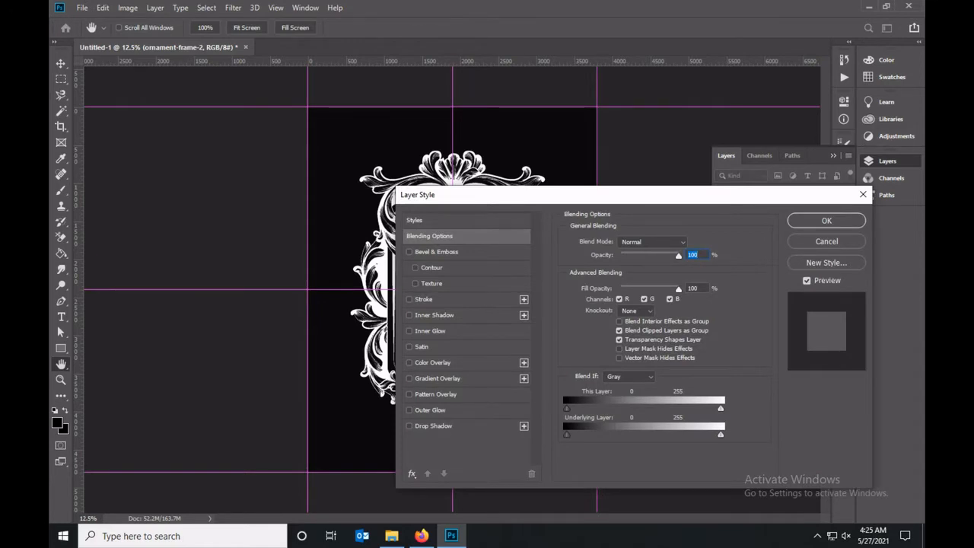
pyautogui.click(438, 378)
pyautogui.click(677, 270)
pyautogui.click(619, 315)
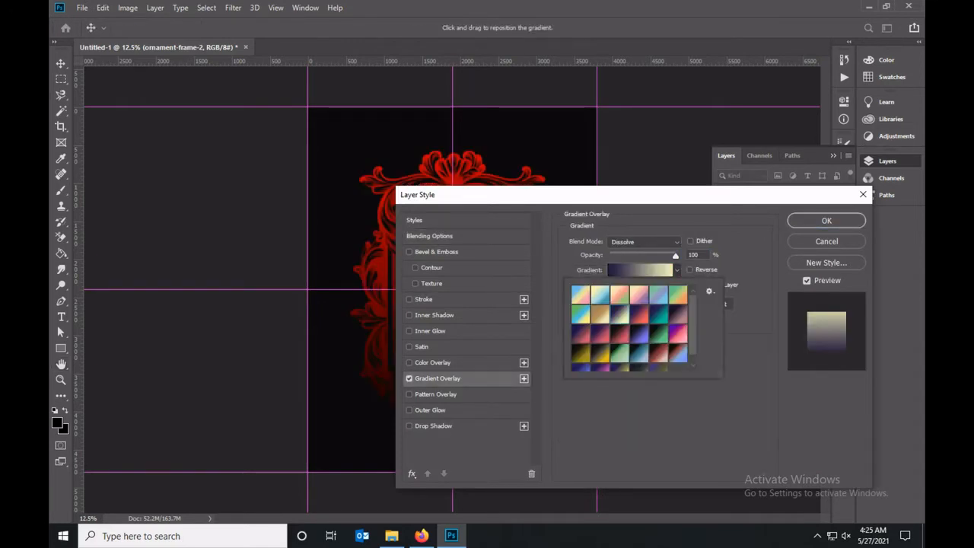
pyautogui.moveTo(572, 196); pyautogui.dragTo(582, 217)
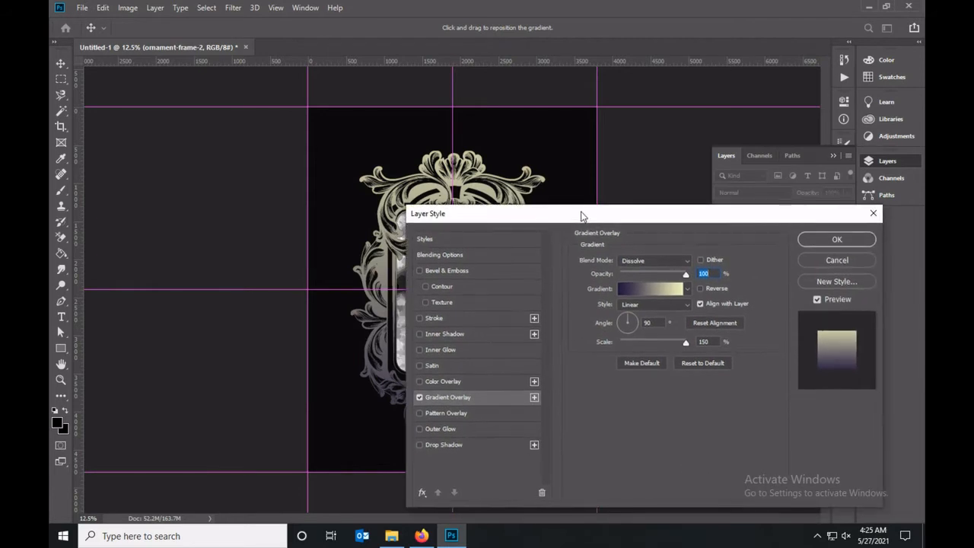
pyautogui.click(687, 289)
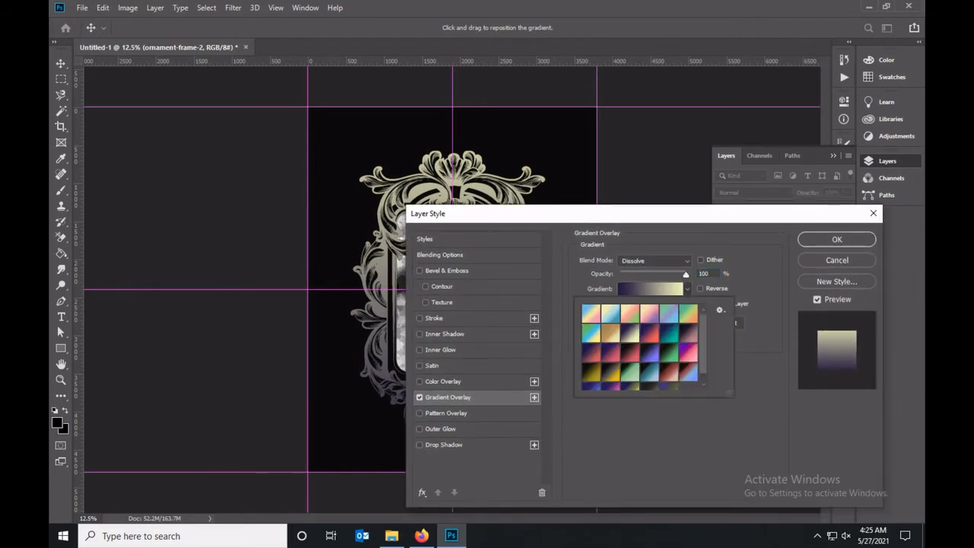
pyautogui.click(610, 333)
pyautogui.click(631, 333)
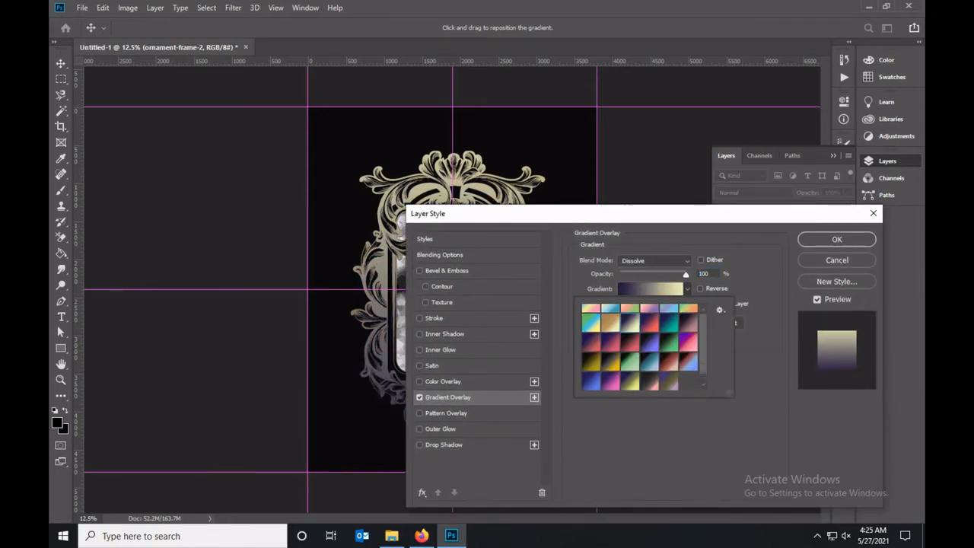
pyautogui.click(687, 289)
# Set the Gradient Overlay to Normal blend mode and Radial style, and shift its dark center toward the frame's lower part.
pyautogui.click(655, 260)
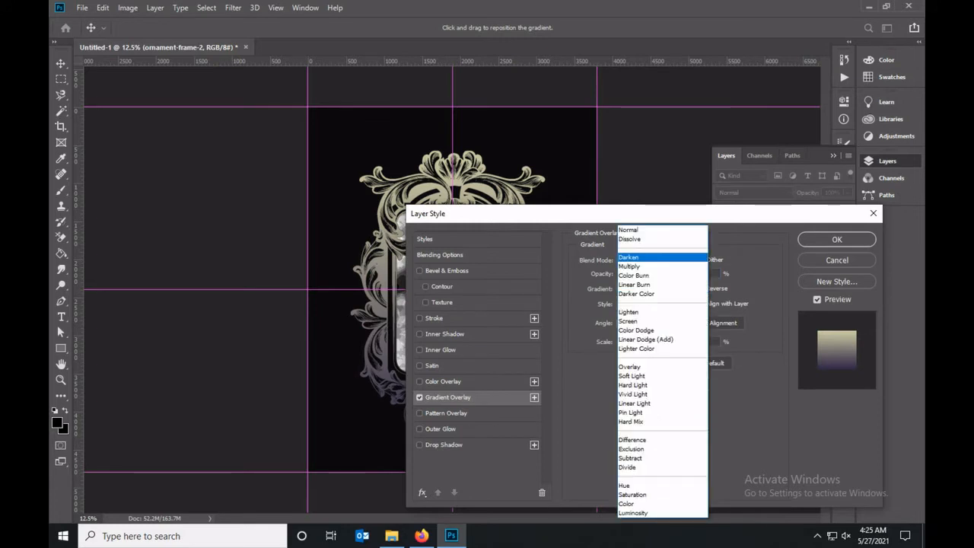
pyautogui.click(653, 229)
pyautogui.click(654, 304)
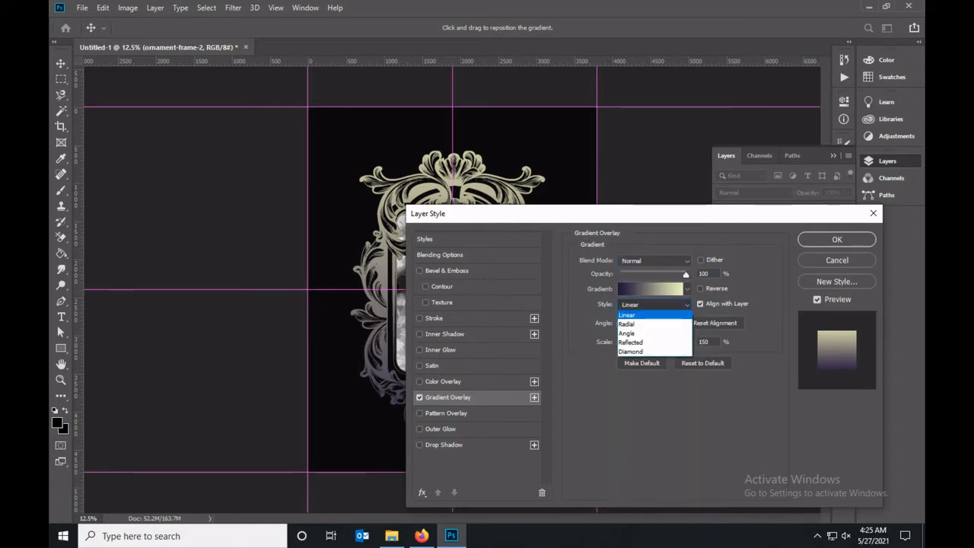
pyautogui.click(632, 316)
pyautogui.moveTo(527, 213); pyautogui.dragTo(615, 235)
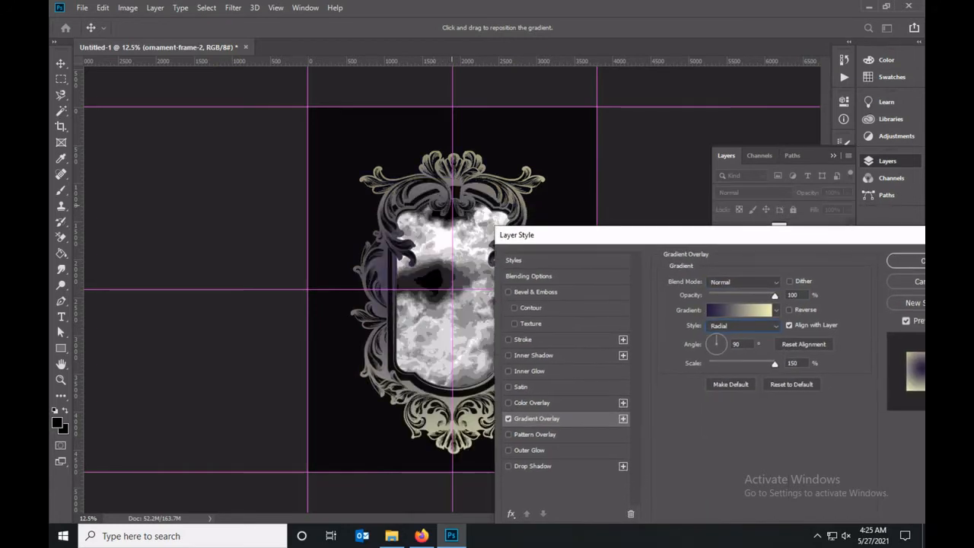
pyautogui.moveTo(473, 251); pyautogui.dragTo(473, 264)
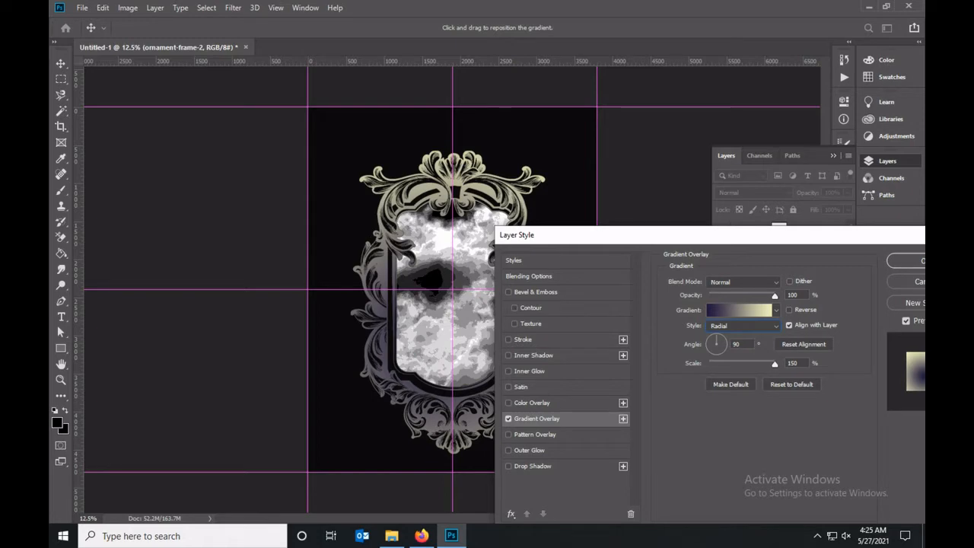
# Enable Outer Glow on the ornament frame and copy the hex color f0f3bd from the gradient's pale end stop.
pyautogui.click(508, 449)
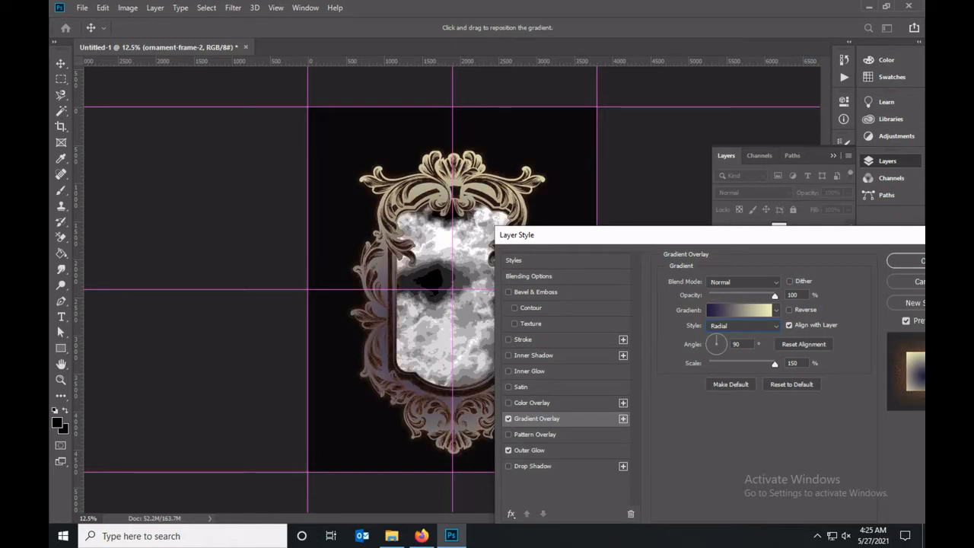
pyautogui.click(741, 310)
pyautogui.doubleClick(787, 433)
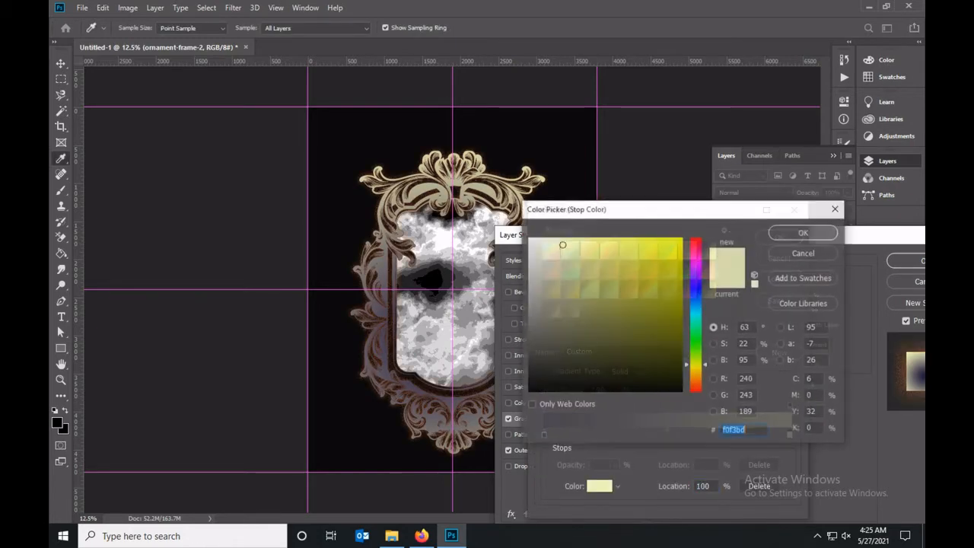
pyautogui.press('Return')
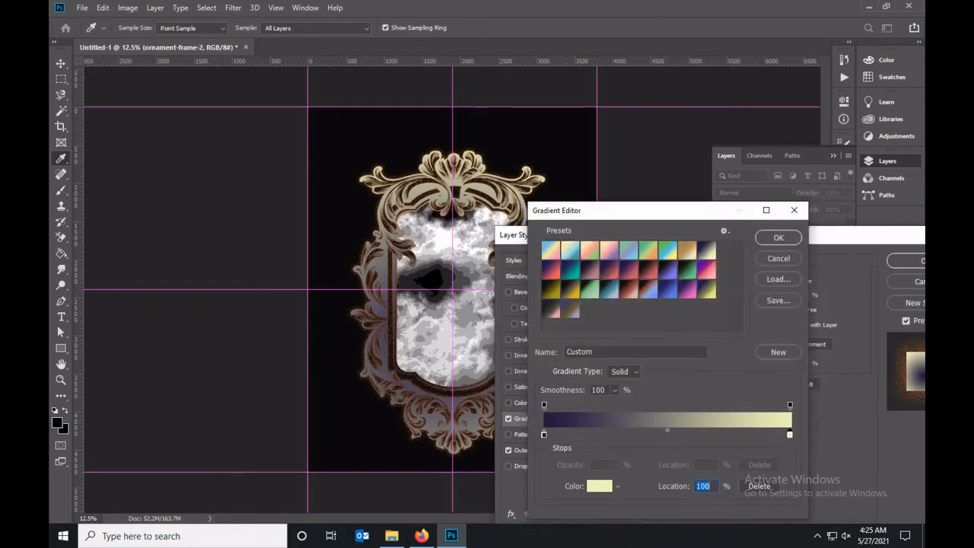
pyautogui.press('Return')
# Set the Outer Glow color to f0f3bd, noise to 26% and size to 81 px.
pyautogui.click(529, 450)
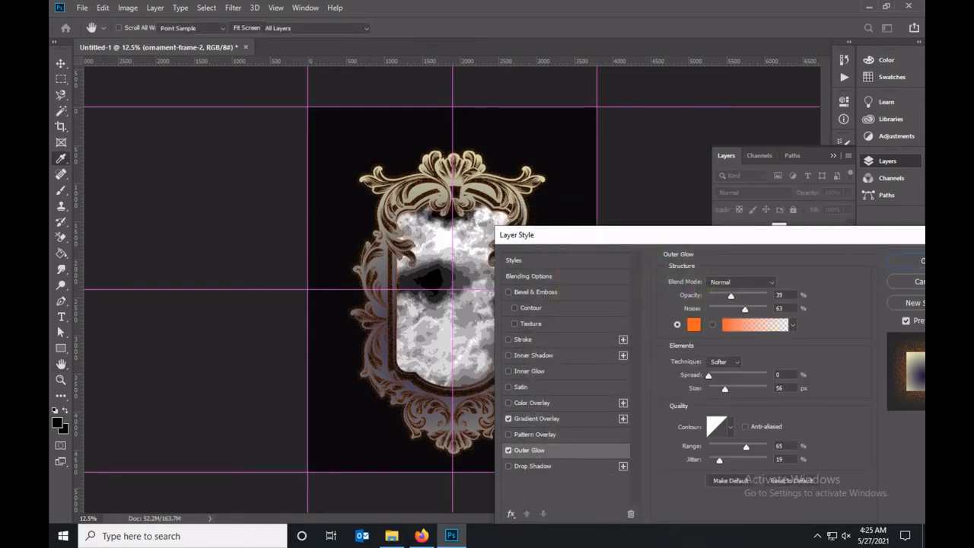
pyautogui.click(676, 323)
pyautogui.write('f0f3bd')
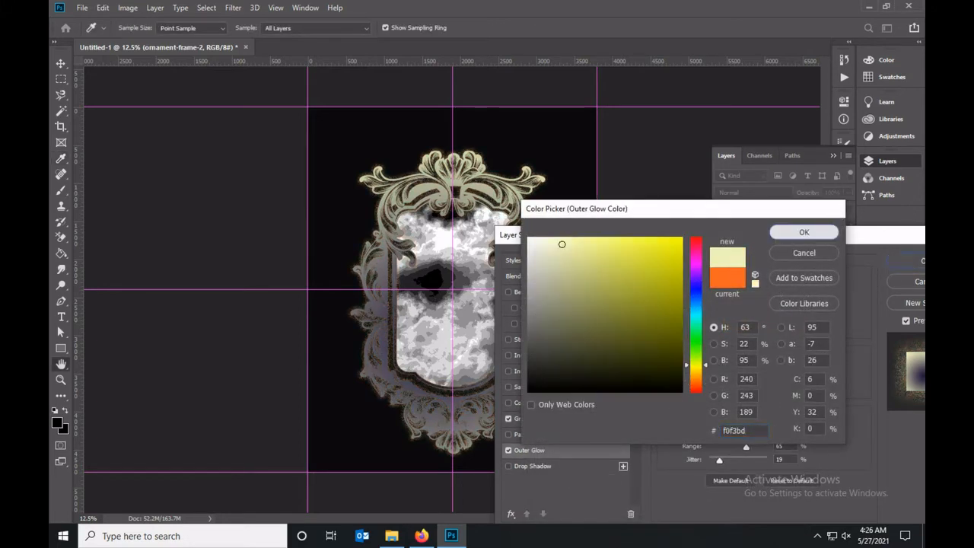
pyautogui.press('Return')
pyautogui.moveTo(746, 308); pyautogui.dragTo(721, 308)
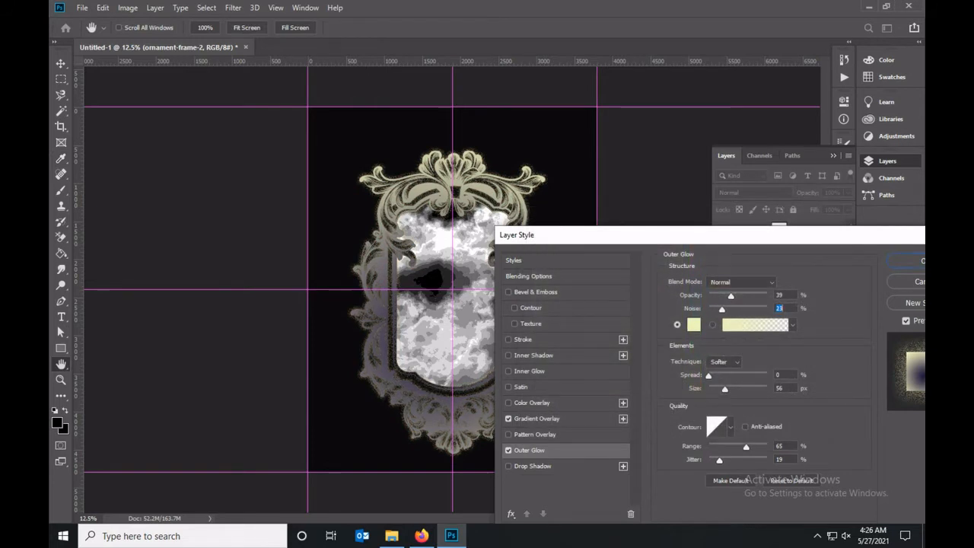
pyautogui.moveTo(726, 389); pyautogui.dragTo(730, 389)
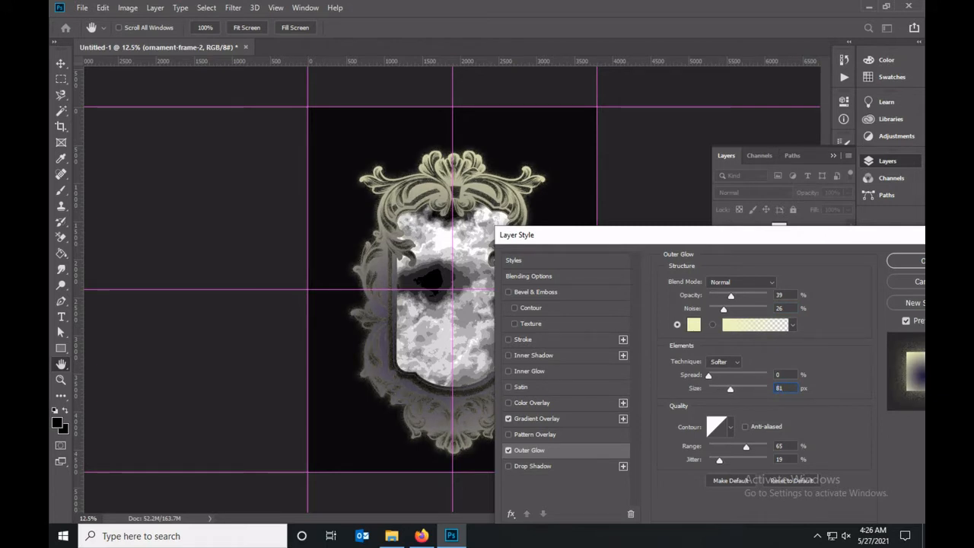
# Lower the ornament frame's Outer Glow opacity to 22% and apply the layer style.
pyautogui.moveTo(731, 296)
pyautogui.mouseDown()
pyautogui.moveTo(746, 296)
pyautogui.moveTo(720, 297)
pyautogui.mouseUp()
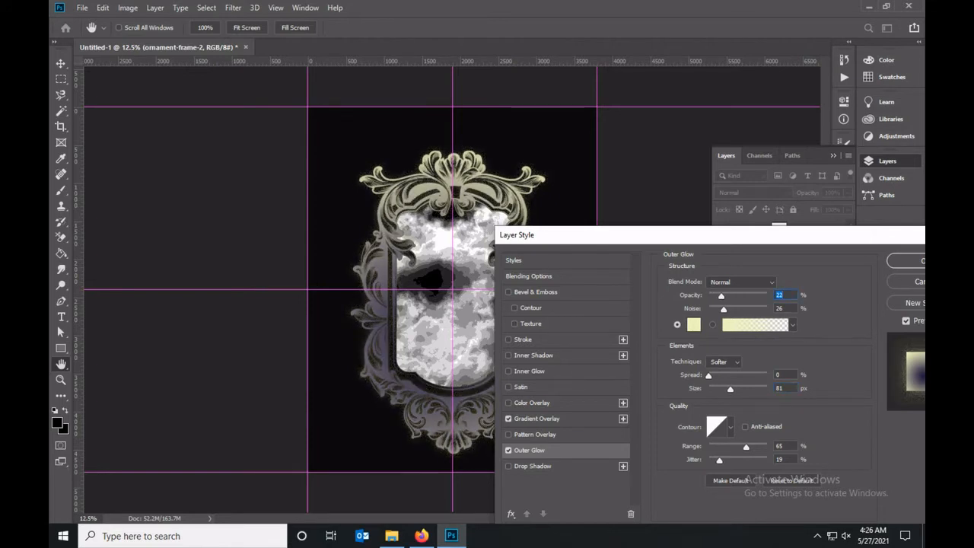
pyautogui.press('Return')
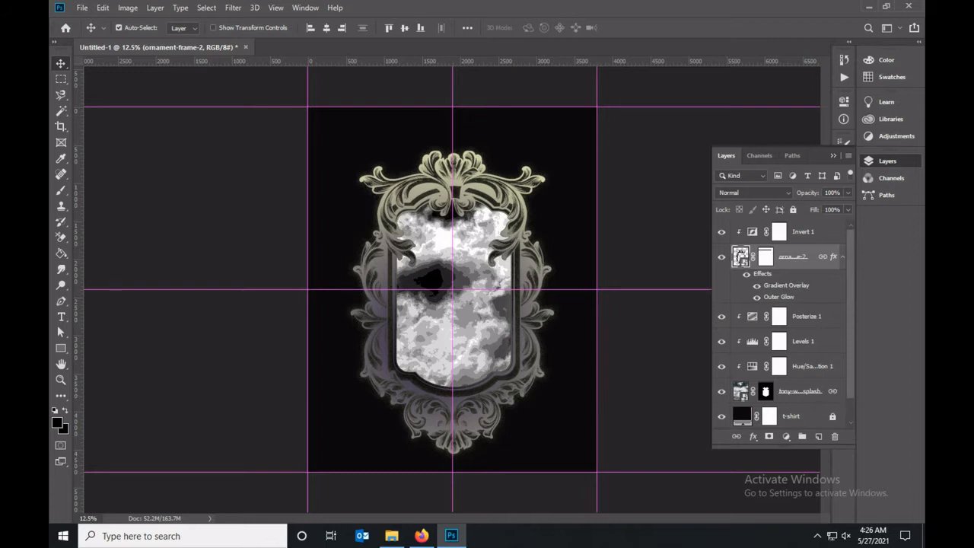
pyautogui.click(842, 258)
# Add a clipped Gradient Map with the dark navy to pale yellow preset to the clouds and move it above Posterize 1.
pyautogui.click(800, 356)
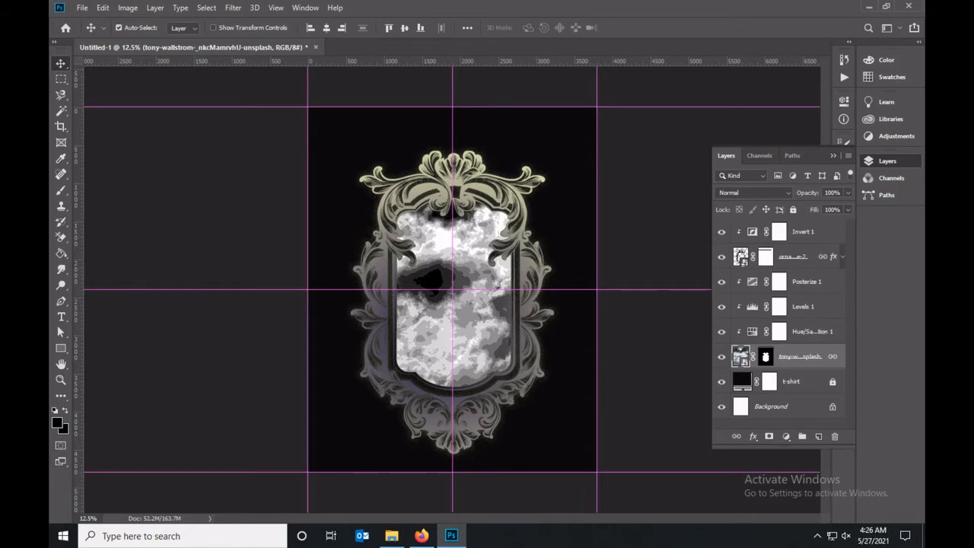
pyautogui.click(786, 436)
pyautogui.click(815, 420)
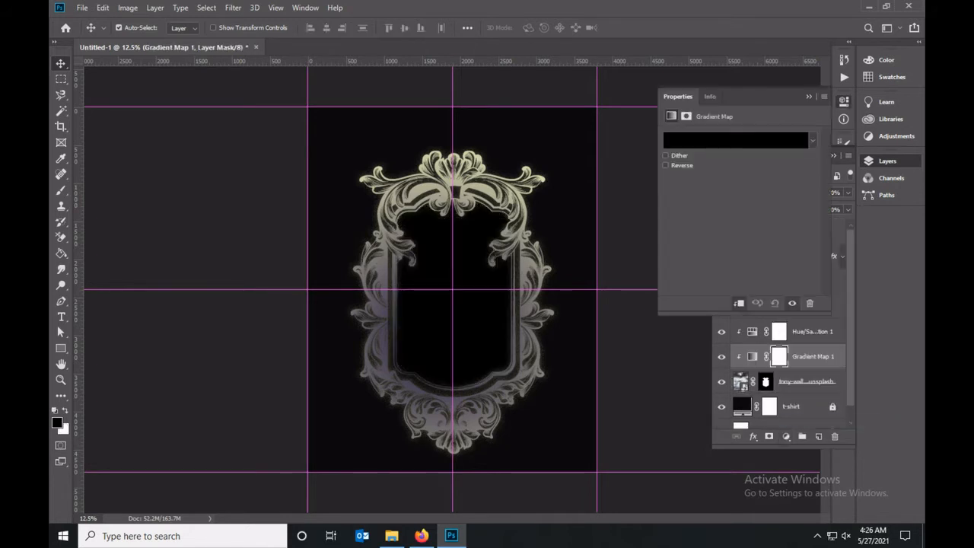
pyautogui.click(813, 140)
pyautogui.click(716, 187)
pyautogui.click(735, 186)
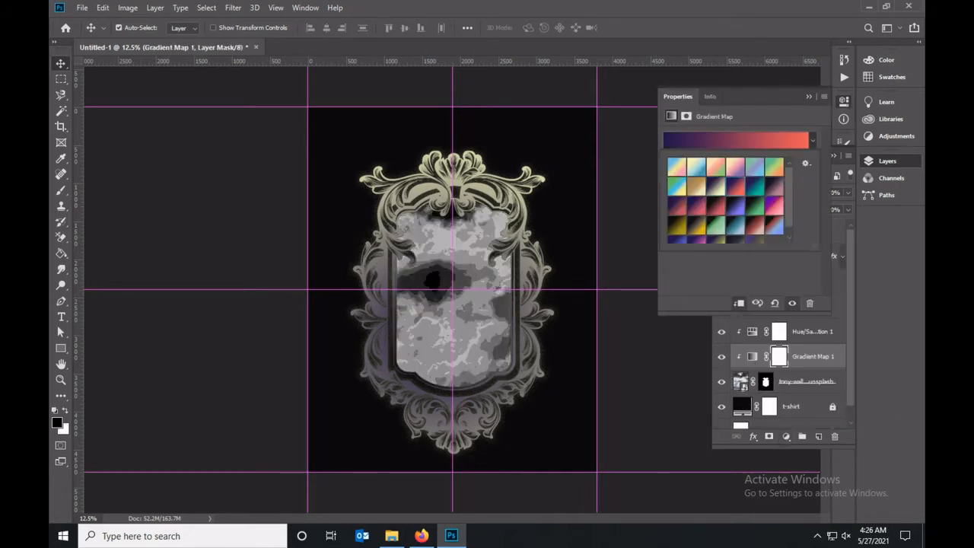
pyautogui.click(716, 187)
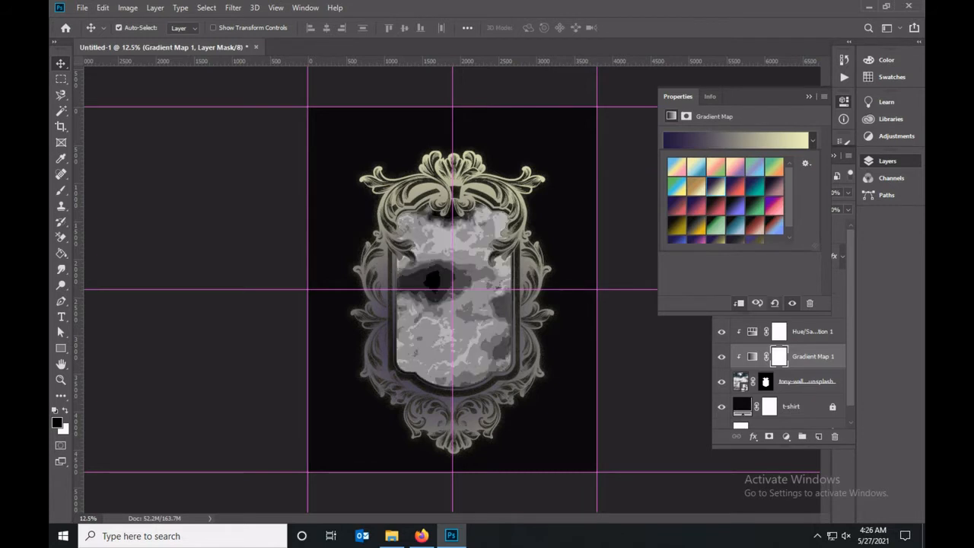
pyautogui.click(775, 283)
pyautogui.click(809, 97)
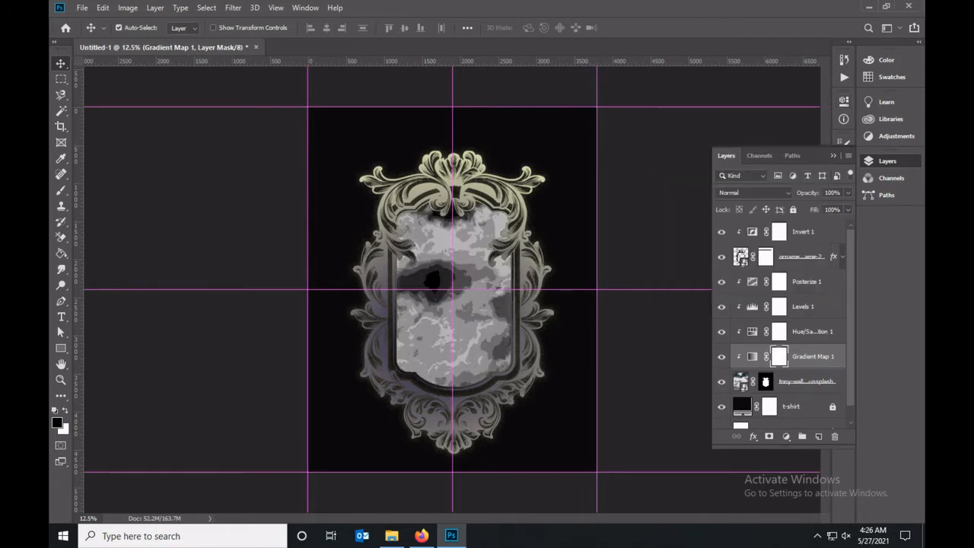
pyautogui.moveTo(813, 359); pyautogui.dragTo(813, 285)
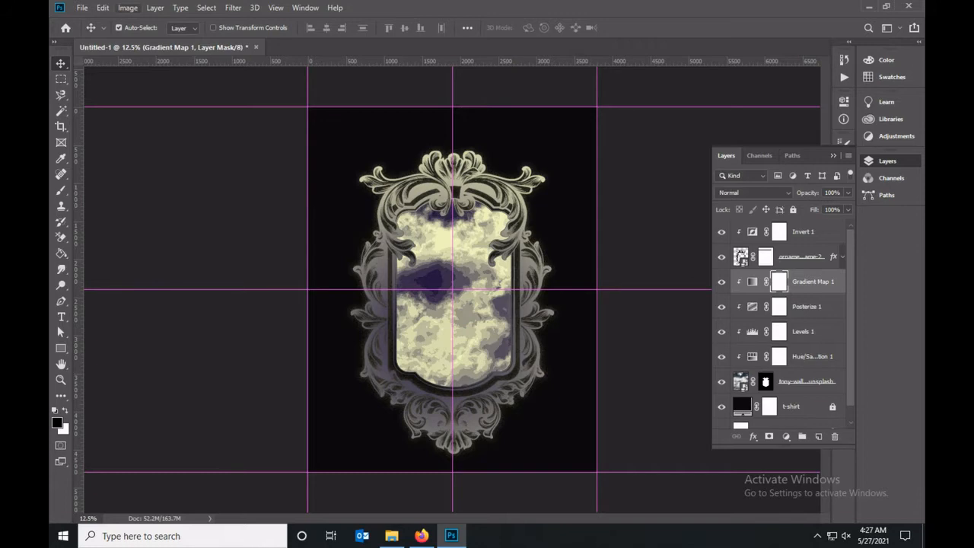
pyautogui.click(82, 7)
pyautogui.click(107, 249)
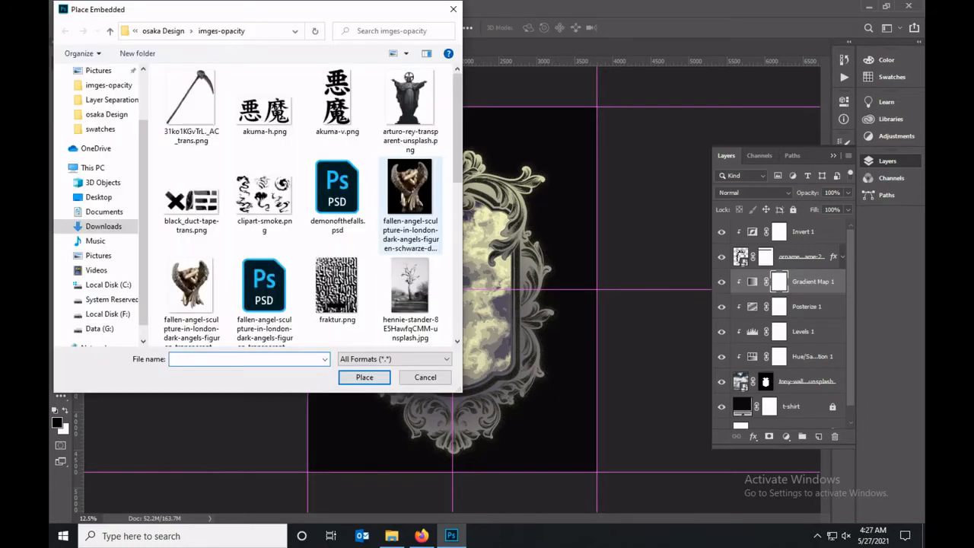
pyautogui.click(409, 202)
pyautogui.click(363, 376)
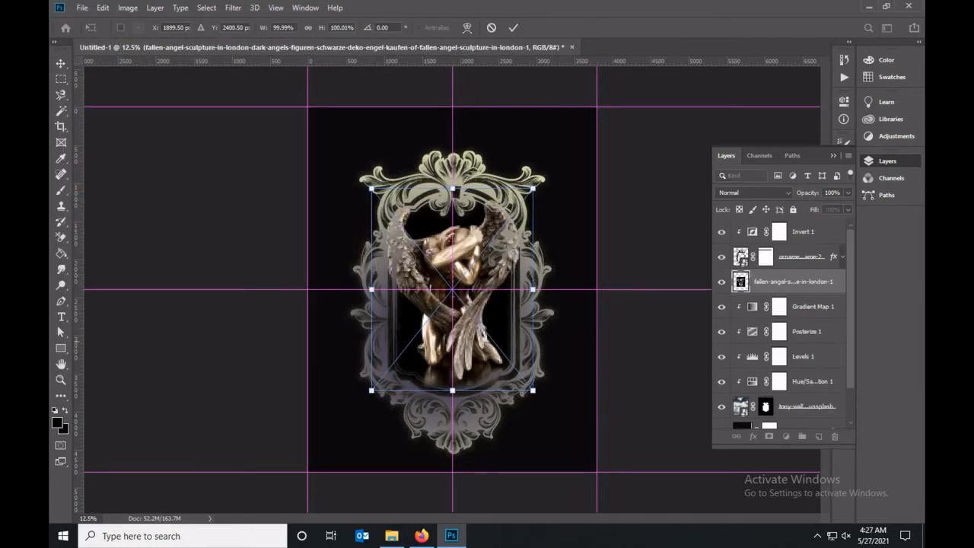
pyautogui.moveTo(793, 282); pyautogui.dragTo(793, 223)
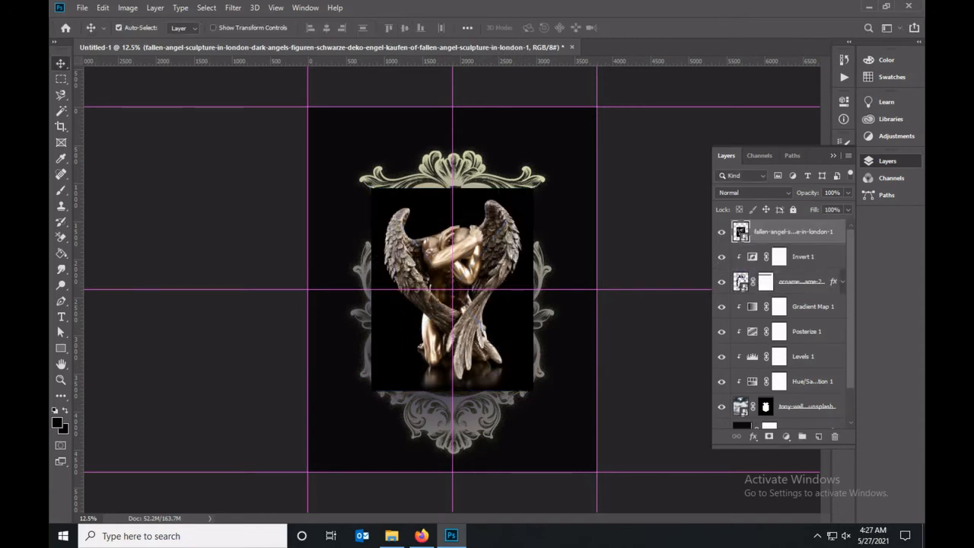
pyautogui.click(835, 436)
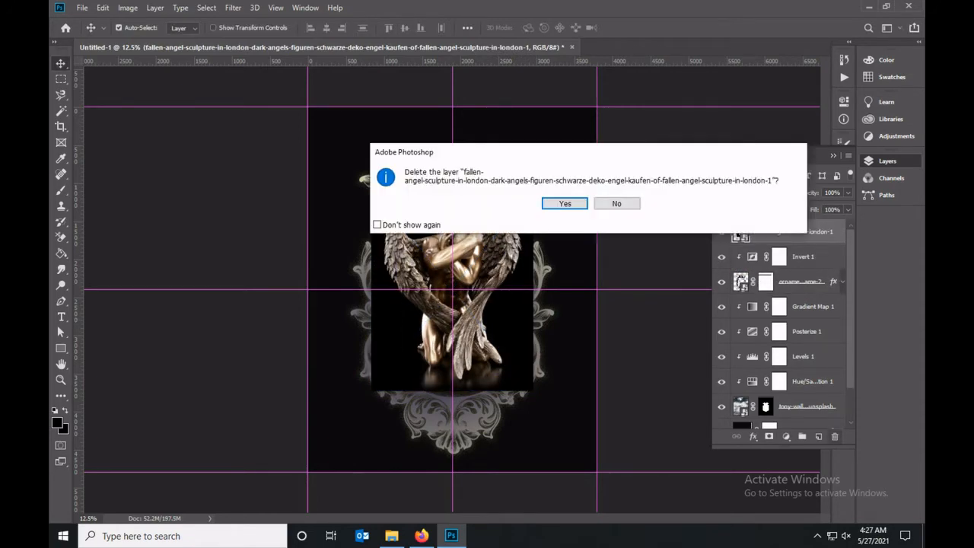
pyautogui.click(566, 203)
# Place the transparent fallen angel sculpture image as an embedded layer above Invert 1.
pyautogui.click(82, 8)
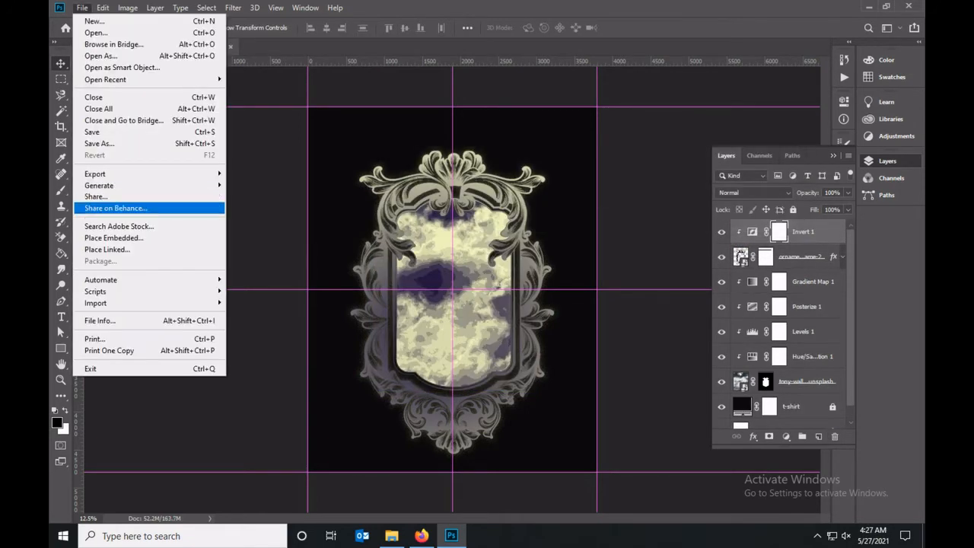
pyautogui.click(114, 237)
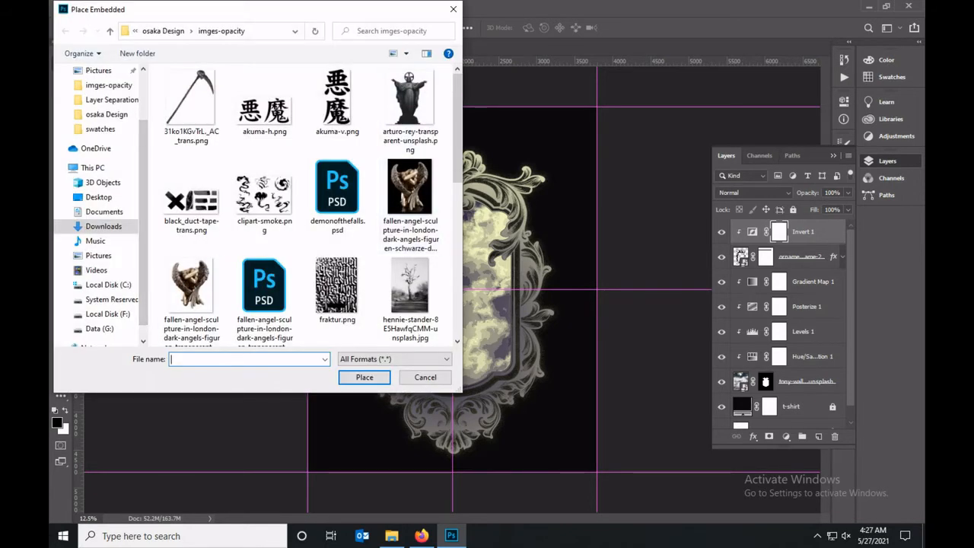
pyautogui.click(190, 289)
pyautogui.click(365, 377)
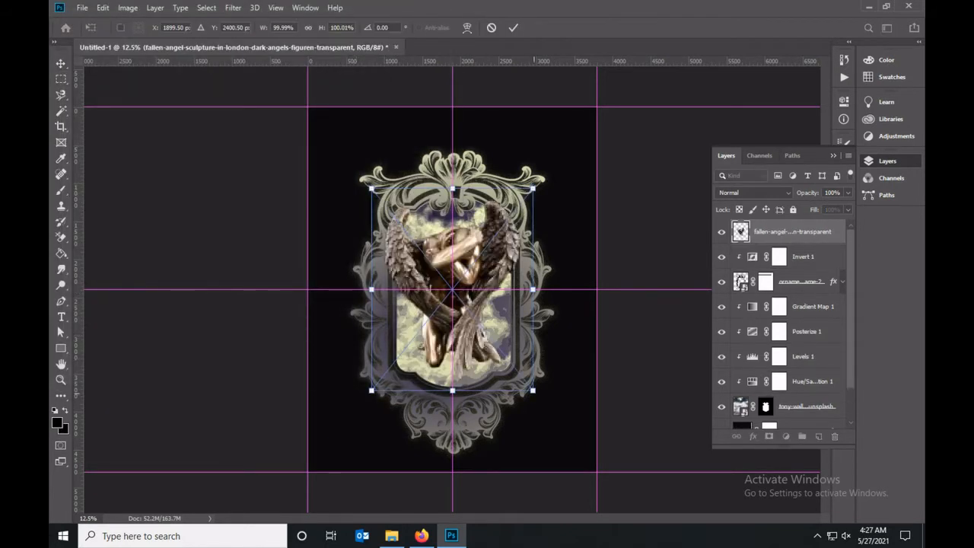
# Scale the angel sculpture to about 147%, center it over the ornament frame and commit the placement.
pyautogui.moveTo(534, 391); pyautogui.dragTo(582, 449)
pyautogui.moveTo(507, 344); pyautogui.dragTo(478, 348)
pyautogui.moveTo(344, 192); pyautogui.dragTo(314, 155)
pyautogui.moveTo(496, 234); pyautogui.dragTo(514, 246)
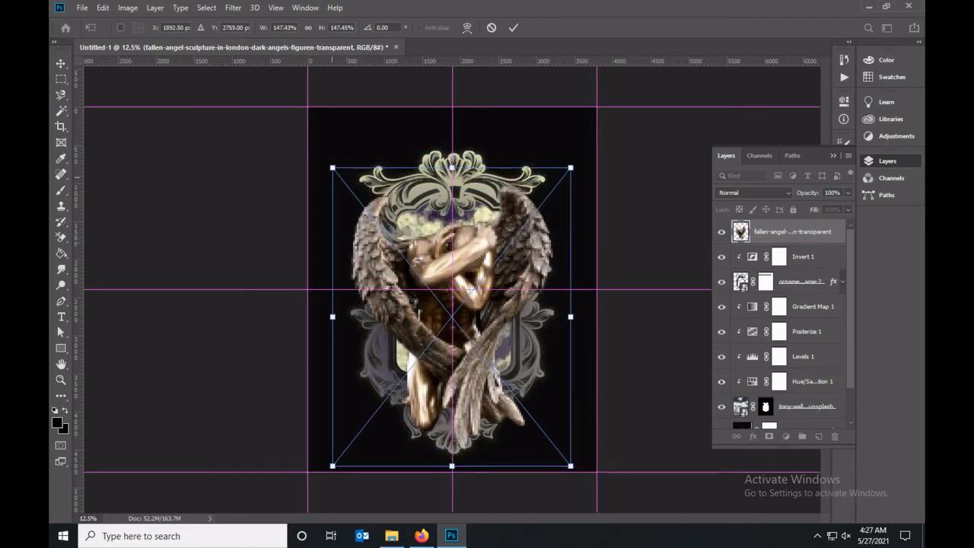
pyautogui.moveTo(333, 168); pyautogui.dragTo(314, 146)
pyautogui.moveTo(526, 237); pyautogui.dragTo(542, 248)
pyautogui.moveTo(580, 149); pyautogui.dragTo(564, 171)
pyautogui.moveTo(530, 253); pyautogui.dragTo(540, 249)
pyautogui.press('Return')
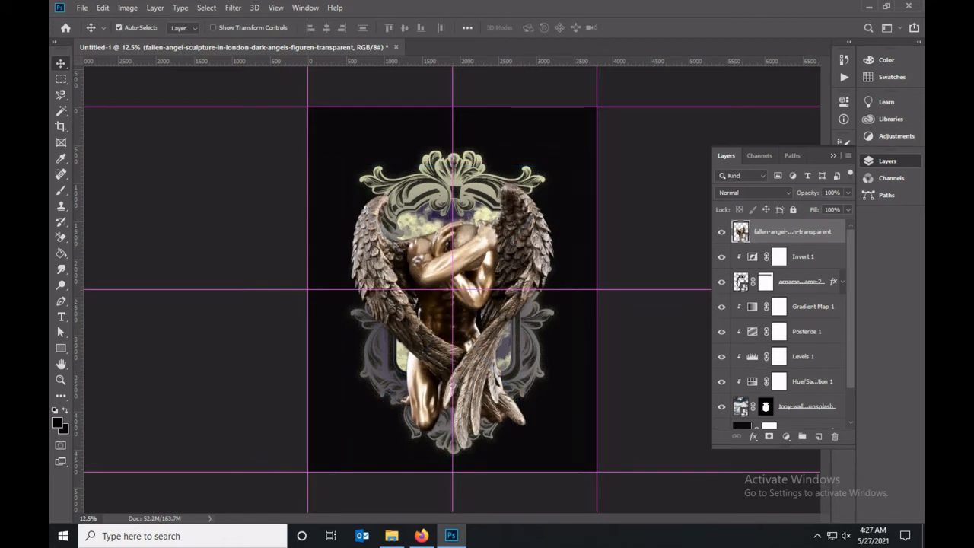
# Add a Black & White adjustment with slightly raised Greens and clip it to the angel sculpture layer.
pyautogui.click(786, 436)
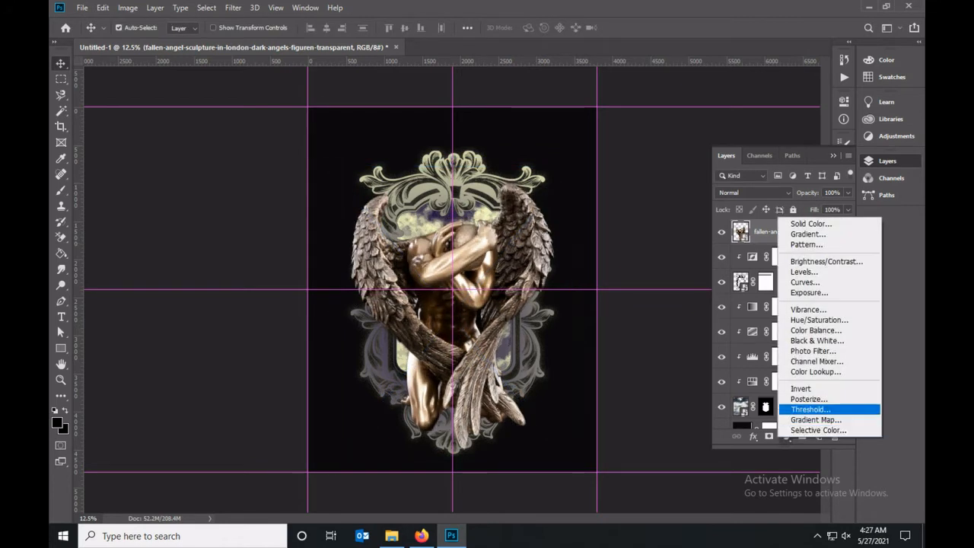
pyautogui.click(817, 340)
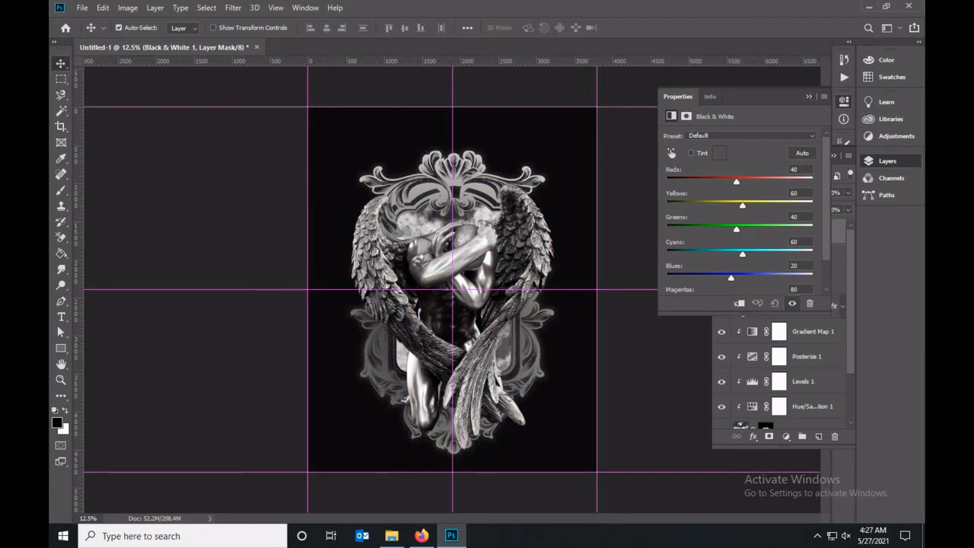
pyautogui.moveTo(736, 228); pyautogui.dragTo(744, 229)
pyautogui.click(809, 97)
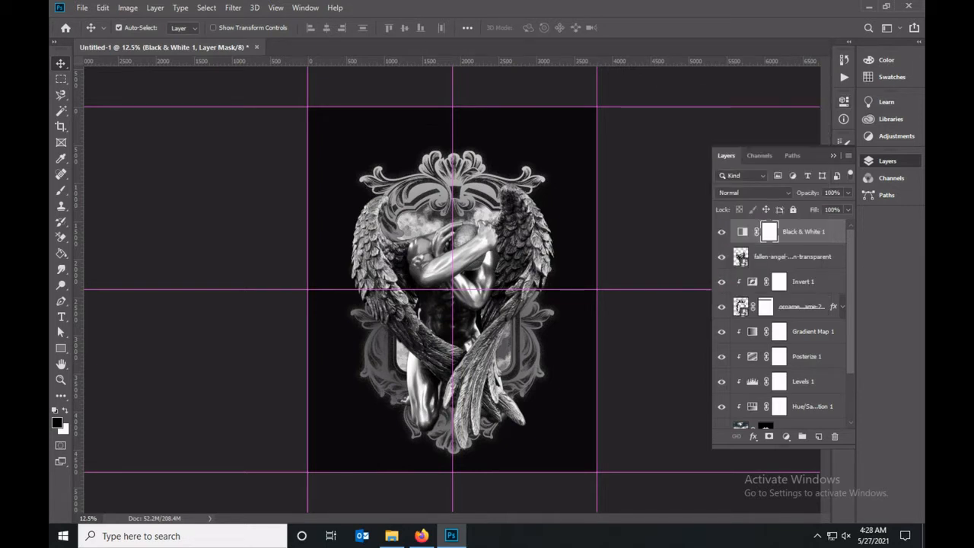
pyautogui.hotkey('ctrl', 'alt', 'g')
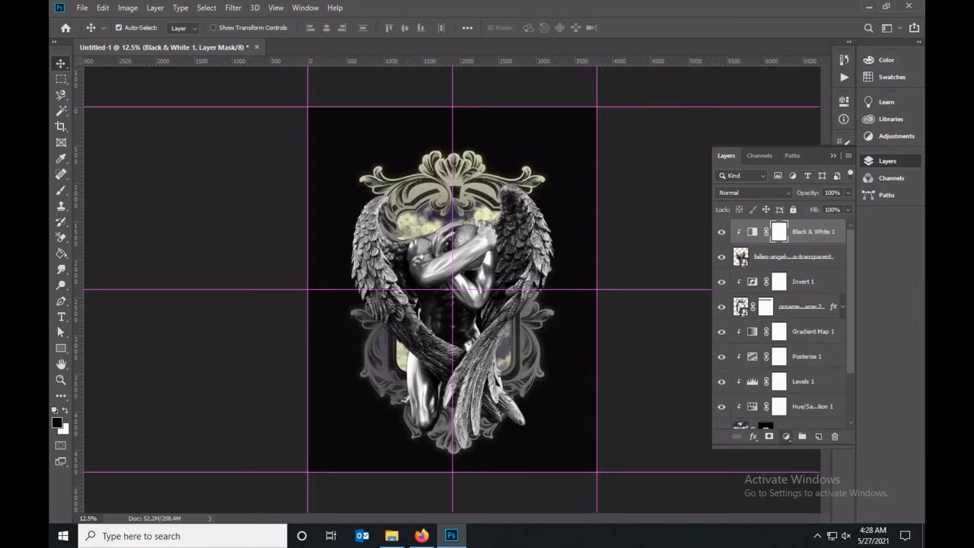
# Add a Curves adjustment with a contrast-boosting S-curve and clip it to the angel sculpture layer.
pyautogui.click(787, 436)
pyautogui.click(826, 292)
pyautogui.moveTo(720, 258); pyautogui.dragTo(727, 261)
pyautogui.moveTo(779, 201); pyautogui.dragTo(772, 195)
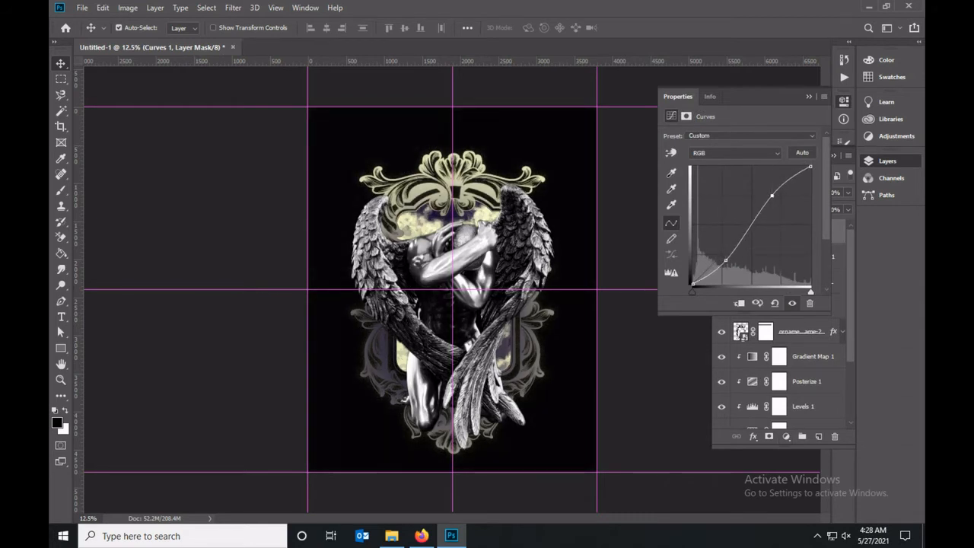
pyautogui.moveTo(726, 261); pyautogui.dragTo(728, 261)
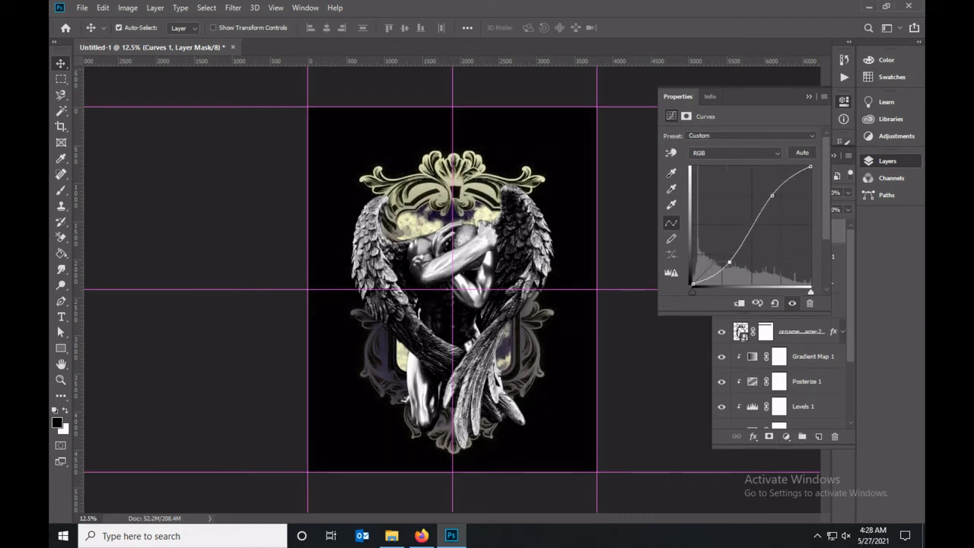
pyautogui.click(809, 97)
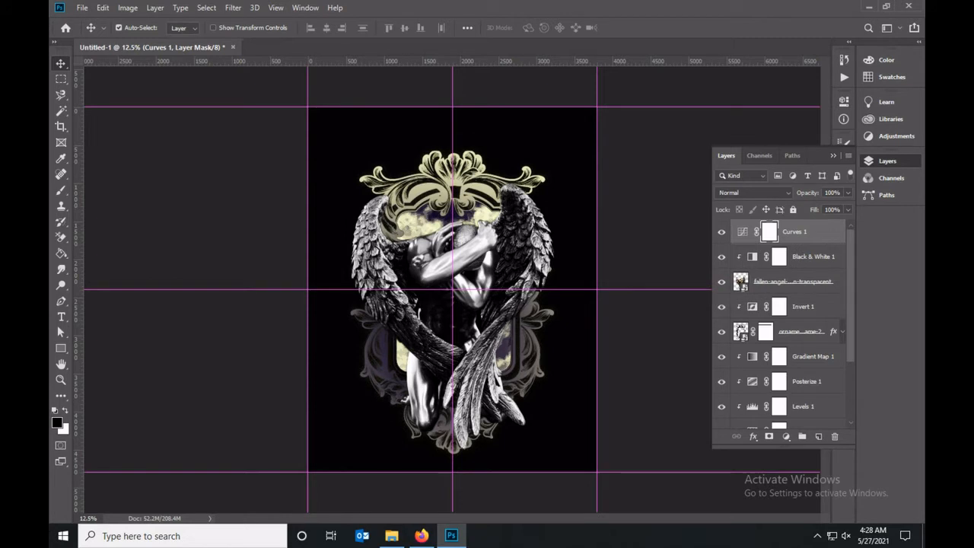
pyautogui.hotkey('ctrl', 'alt', 'g')
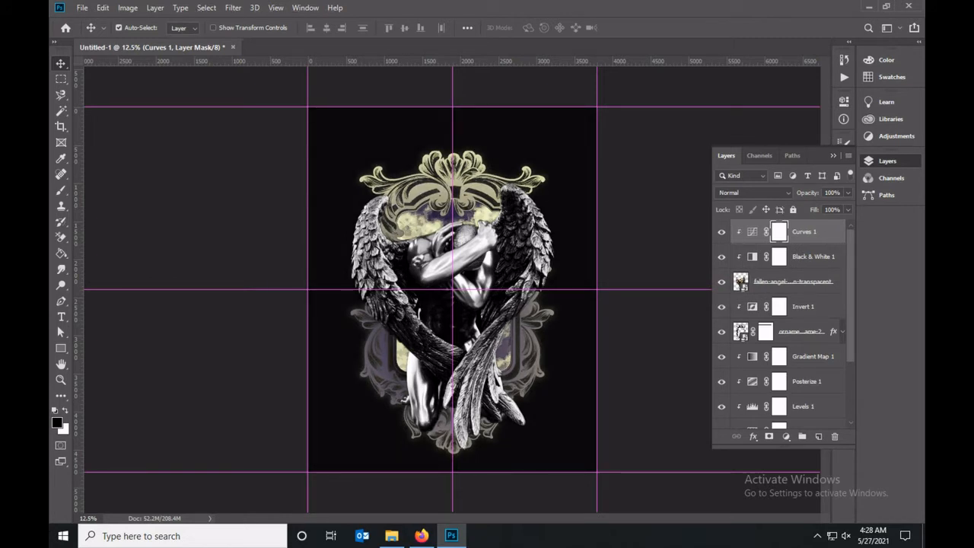
# Copy the ornament frame's layer style and paste it onto the angel sculpture layer.
pyautogui.scroll(-2, 784, 327)
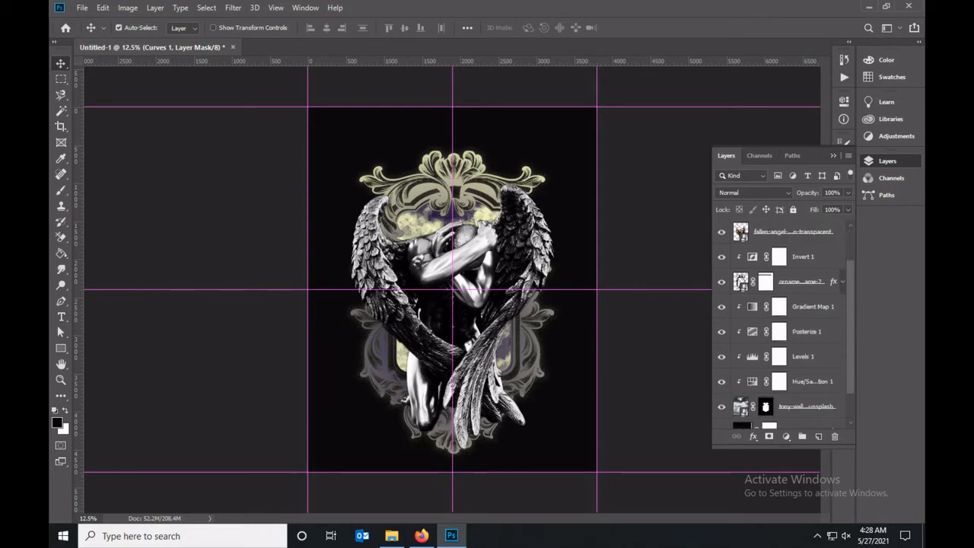
pyautogui.rightClick(814, 281)
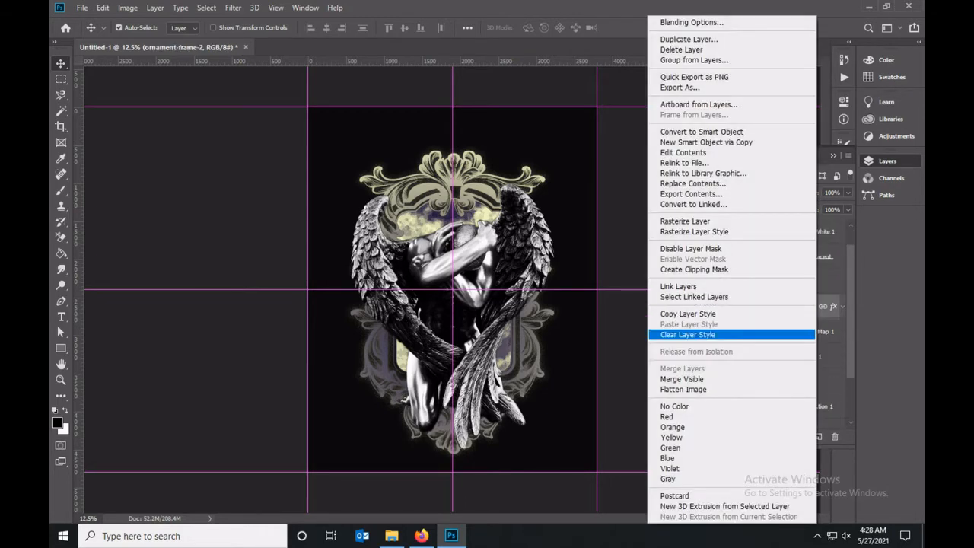
pyautogui.click(688, 313)
pyautogui.rightClick(791, 257)
pyautogui.click(706, 324)
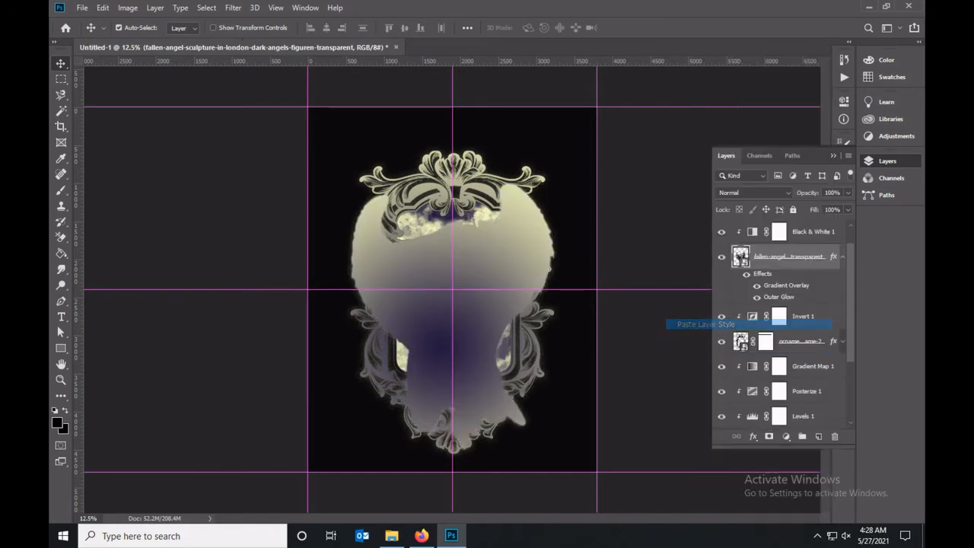
# Change the angel sculpture's Gradient Overlay blend mode to Color and apply the layer style.
pyautogui.doubleClick(832, 257)
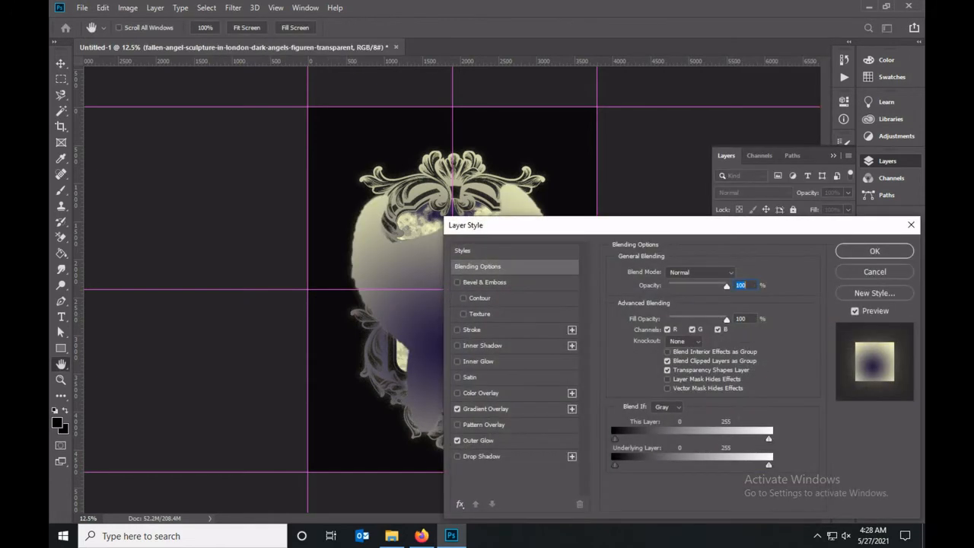
pyautogui.click(486, 409)
pyautogui.click(699, 272)
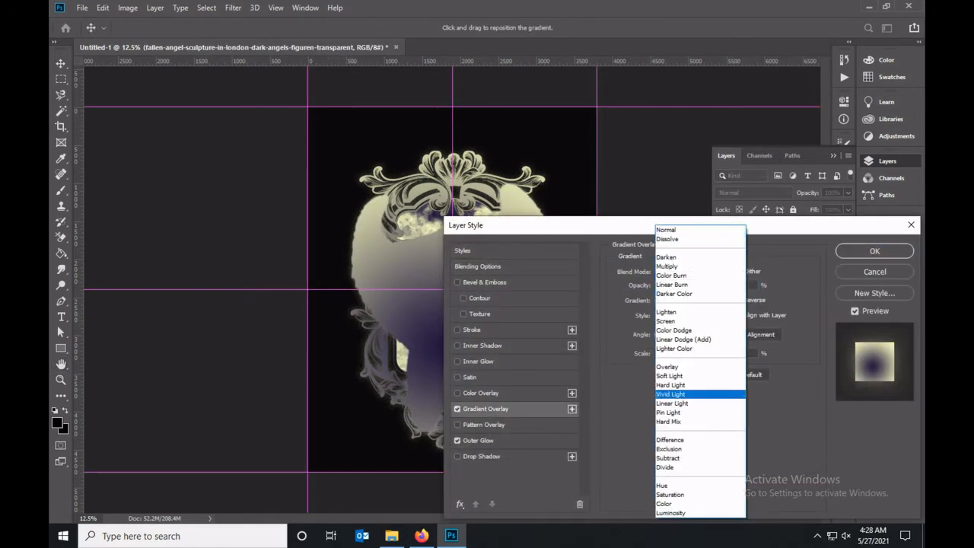
pyautogui.click(663, 504)
pyautogui.moveTo(615, 228)
pyautogui.mouseDown()
pyautogui.moveTo(645, 288)
pyautogui.moveTo(612, 246)
pyautogui.mouseUp()
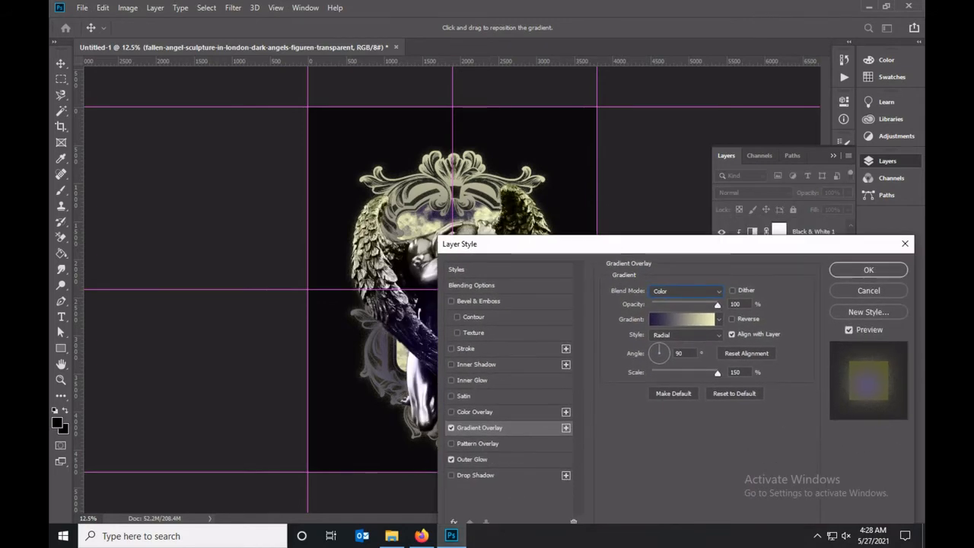
pyautogui.press('Return')
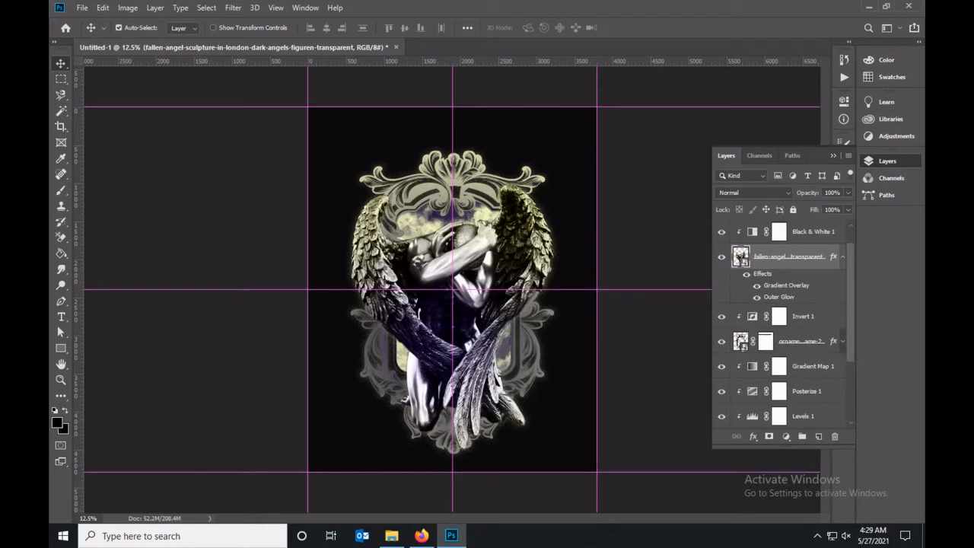
pyautogui.click(843, 256)
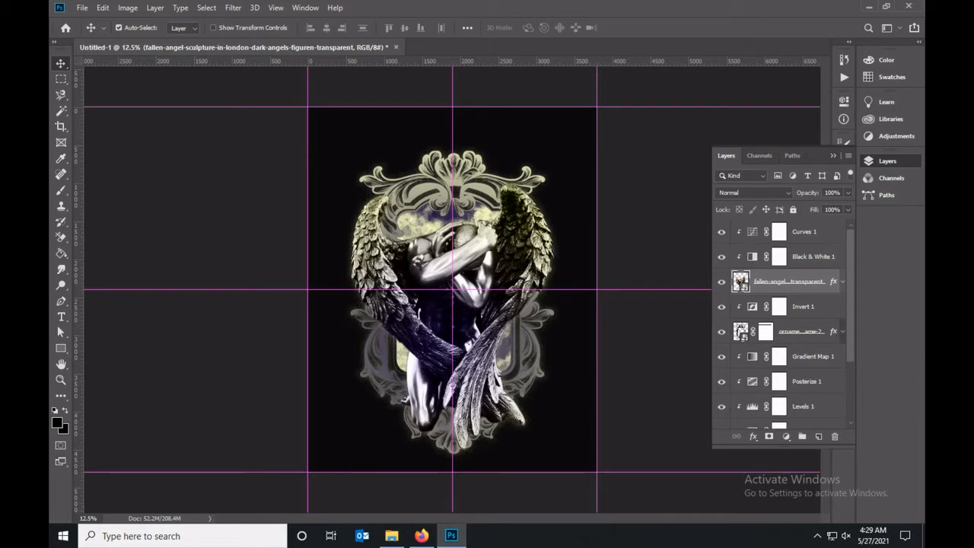
# Add a clipped Posterize adjustment with 5 levels directly above the angel sculpture layer.
pyautogui.click(786, 437)
pyautogui.click(806, 400)
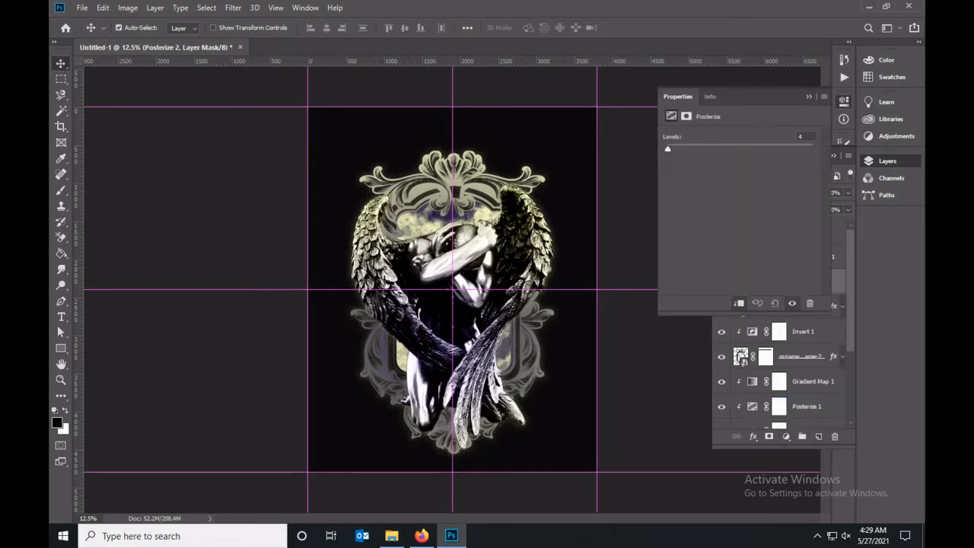
pyautogui.write('5')
pyautogui.click(809, 97)
pyautogui.click(789, 306)
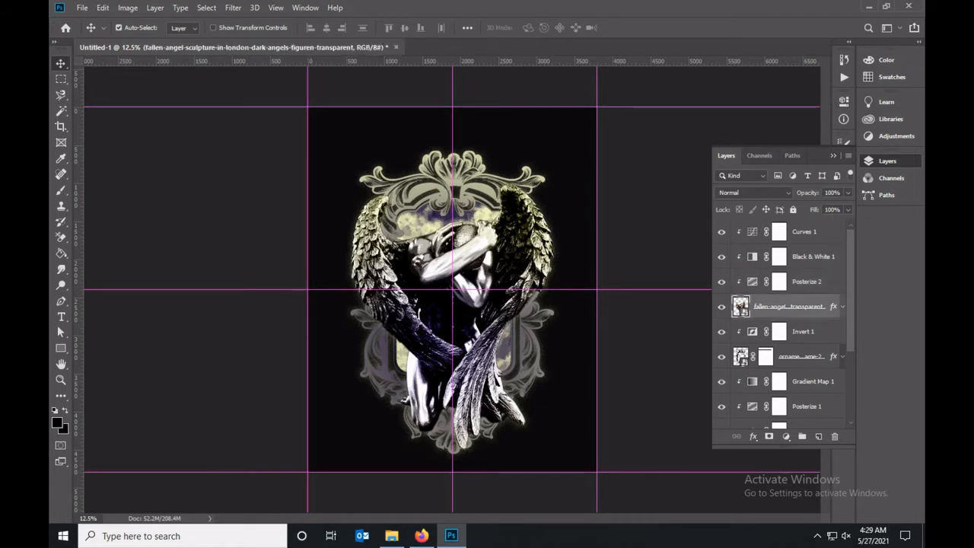
# Add a clipped Hue/Saturation adjustment directly above the angel sculpture layer with Lightness +27.
pyautogui.click(786, 436)
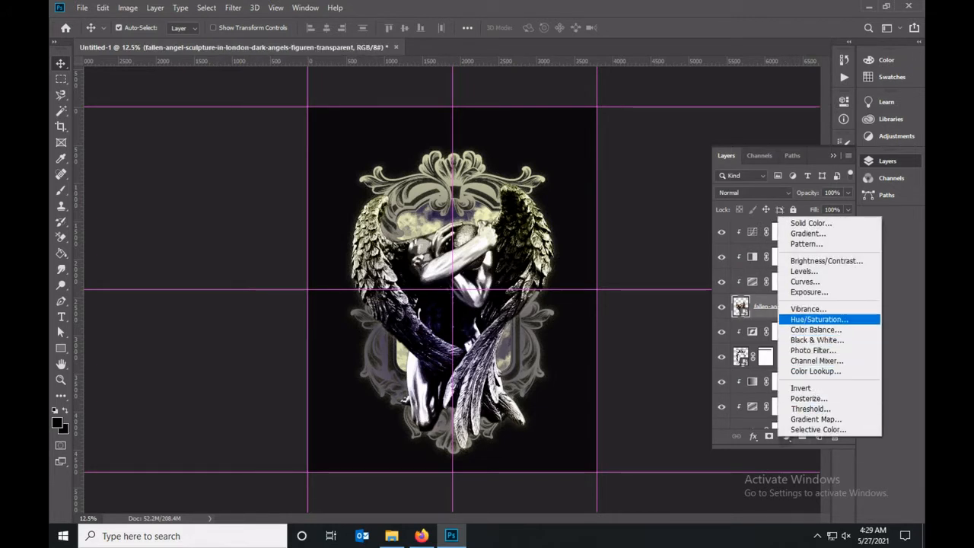
pyautogui.click(818, 319)
pyautogui.moveTo(739, 227); pyautogui.dragTo(759, 227)
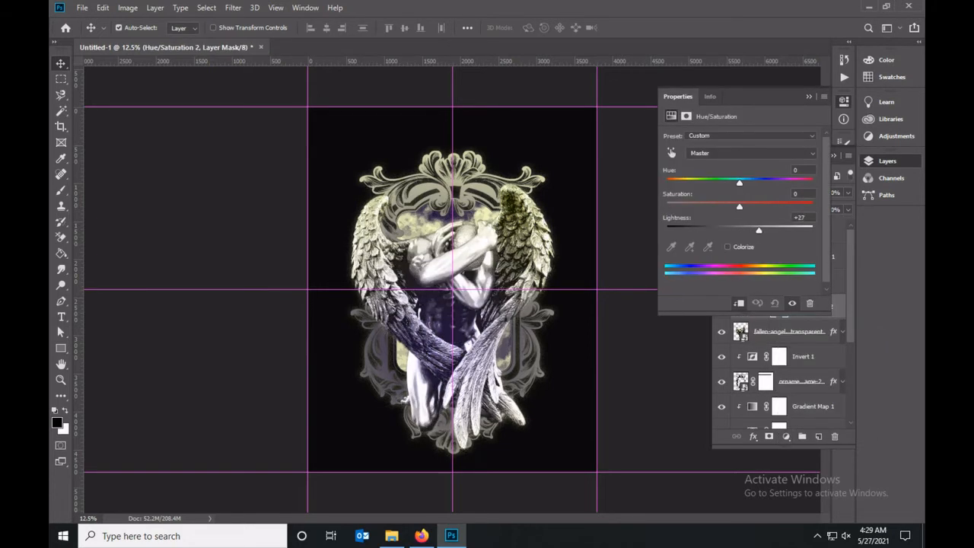
pyautogui.click(809, 97)
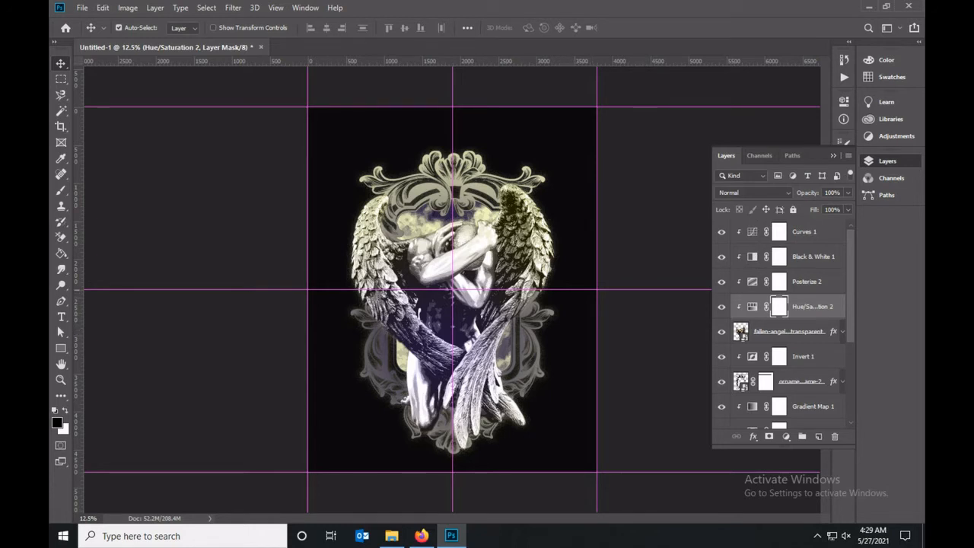
# Add a clipped Curves adjustment with a gentle contrast S-curve above the ornament frame layer and hide the guides.
pyautogui.scroll(-1, 793, 356)
pyautogui.click(794, 356)
pyautogui.click(786, 436)
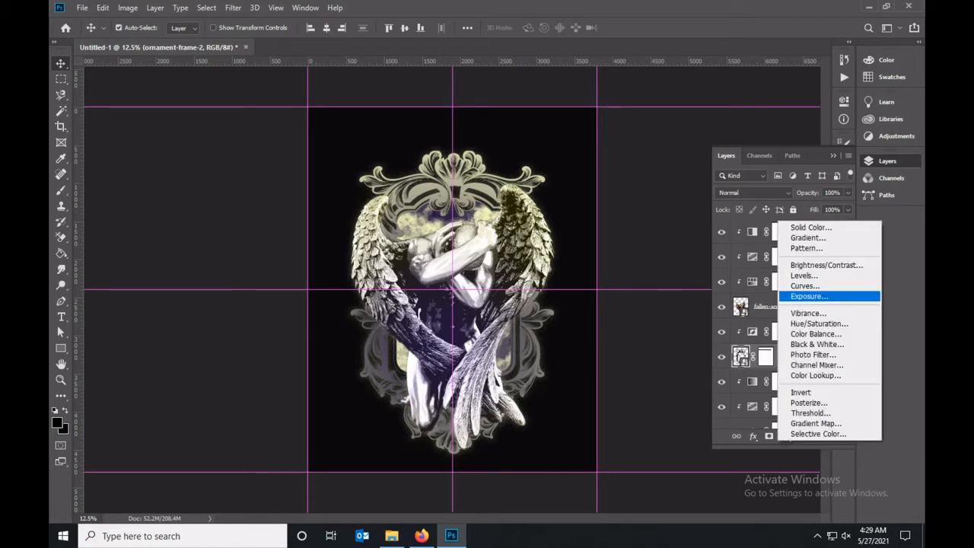
pyautogui.click(807, 280)
pyautogui.moveTo(783, 195); pyautogui.dragTo(776, 189)
pyautogui.moveTo(728, 241); pyautogui.dragTo(730, 251)
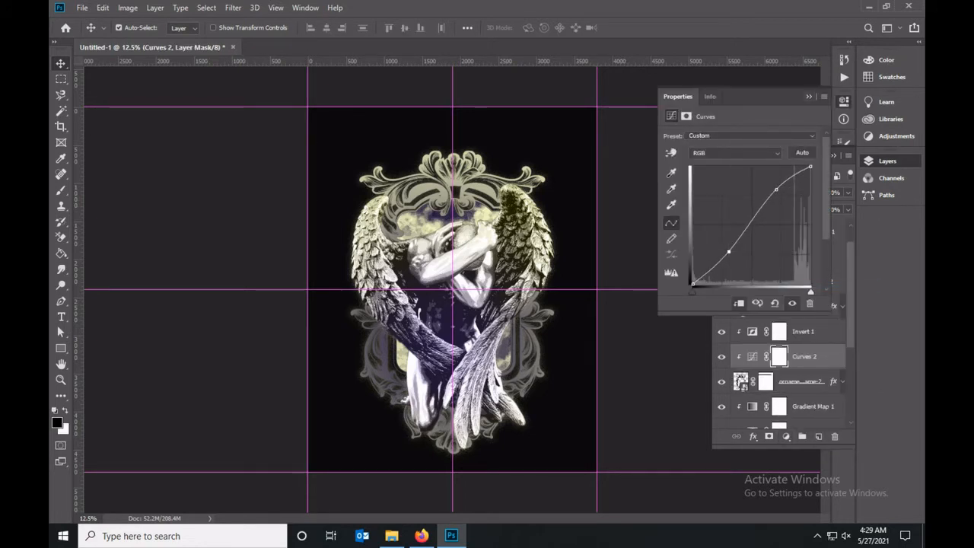
pyautogui.click(809, 96)
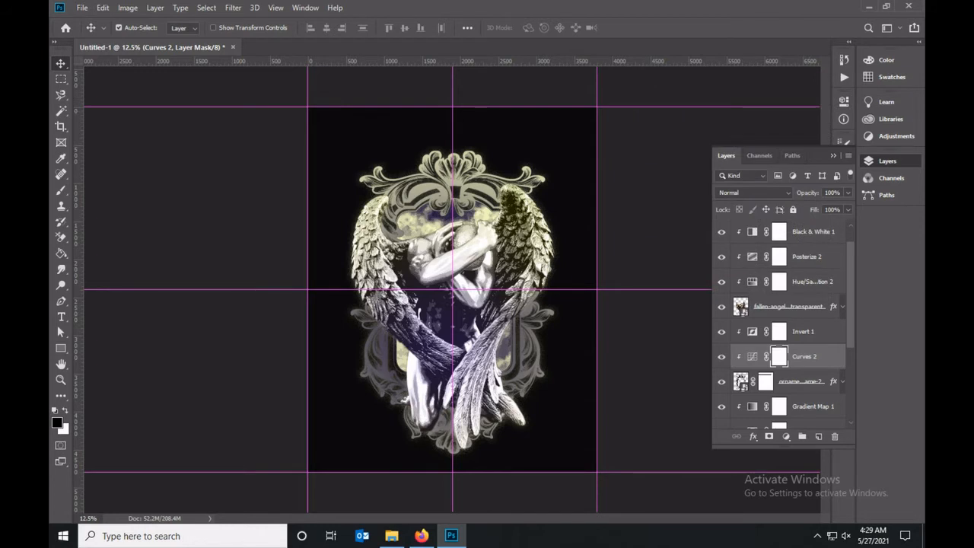
pyautogui.hotkey('ctrl', ';')
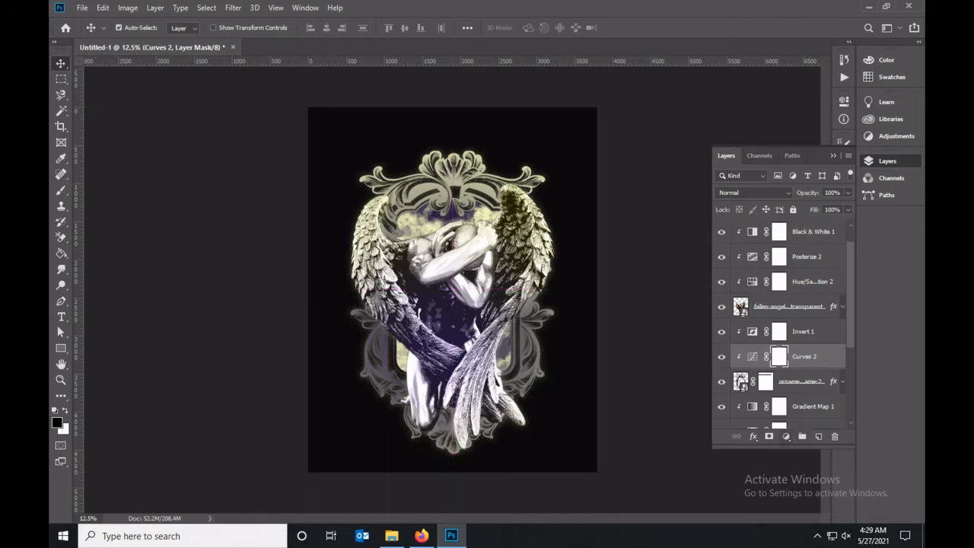
# Open the angel sculpture layer's Outer Glow settings and set the glow opacity to 36%.
pyautogui.click(790, 306)
pyautogui.doubleClick(834, 307)
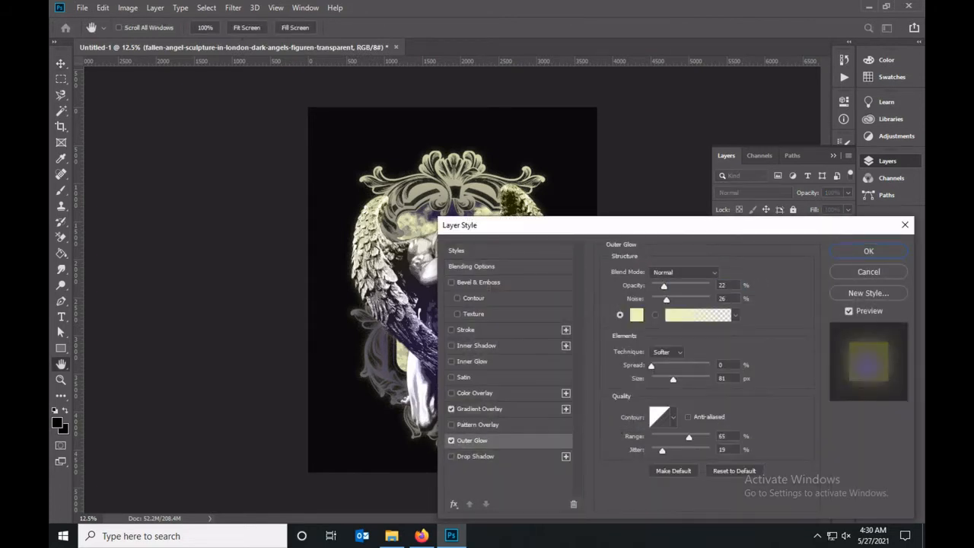
pyautogui.press('Up')
pyautogui.press('Up')
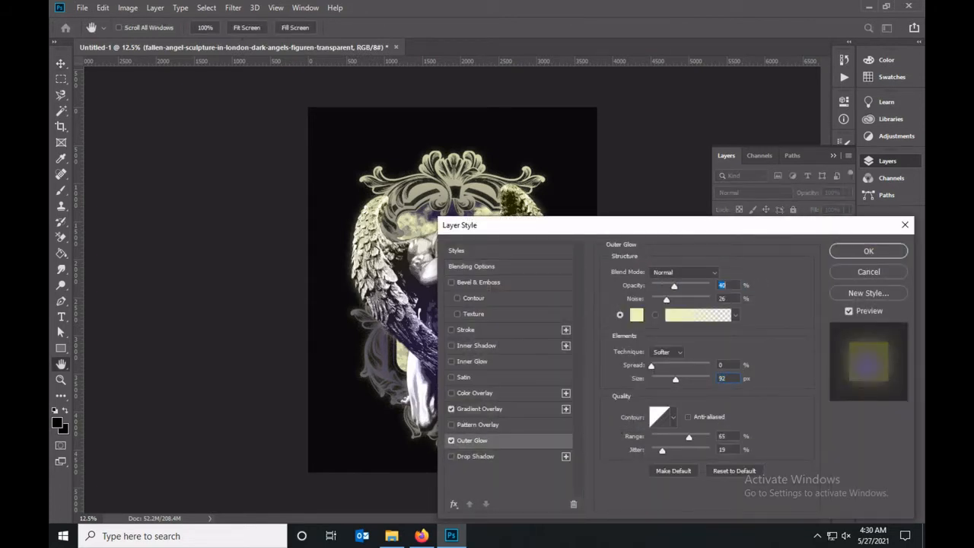
pyautogui.press('Down')
pyautogui.press('Down')
pyautogui.press('Down')
pyautogui.press('Down')
# Set the angel's Outer Glow noise to 15% and its size to 125 px.
pyautogui.press('Tab')
pyautogui.press('Up')
pyautogui.press('Up')
pyautogui.press('Up')
pyautogui.press('Up')
pyautogui.press('Up')
pyautogui.press('Up')
pyautogui.press('Up')
pyautogui.press('Up')
pyautogui.press('Up')
pyautogui.press('Up')
pyautogui.press('Up')
pyautogui.press('Up')
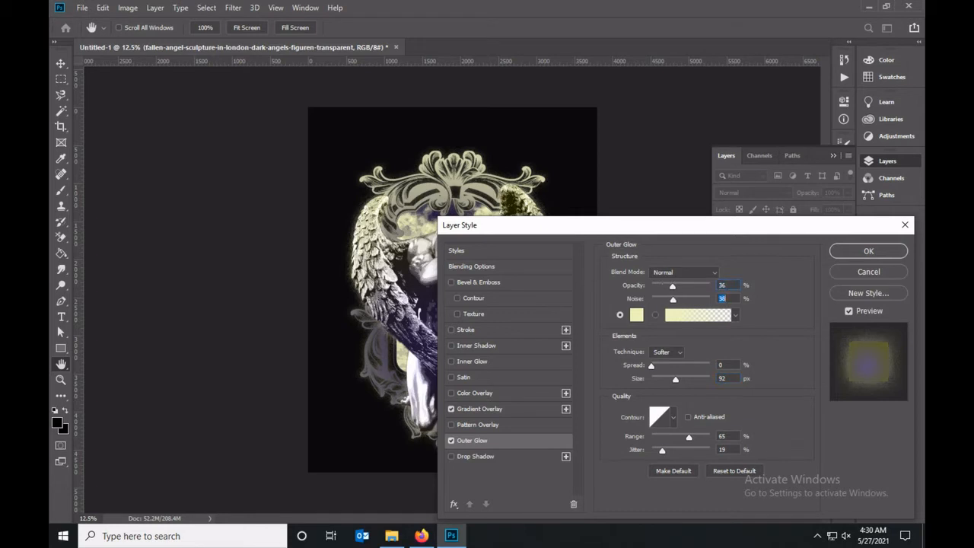
pyautogui.press('Down')
pyautogui.press('Down')
pyautogui.press('Down')
pyautogui.press('Down')
pyautogui.press('Down')
pyautogui.press('Down')
pyautogui.press('Down')
pyautogui.press('Down')
pyautogui.press('Down')
pyautogui.press('Down')
pyautogui.press('Down')
pyautogui.press('Down')
pyautogui.press('Down')
pyautogui.press('Down')
pyautogui.press('Down')
pyautogui.press('Down')
pyautogui.press('Down')
pyautogui.press('Down')
pyautogui.press('Down')
pyautogui.press('Down')
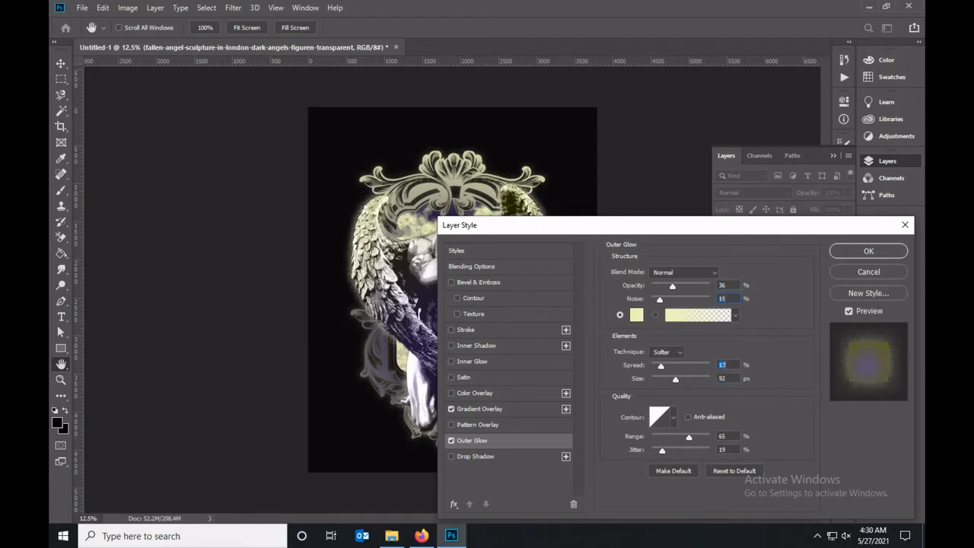
pyautogui.press('Tab')
pyautogui.moveTo(676, 379); pyautogui.dragTo(683, 379)
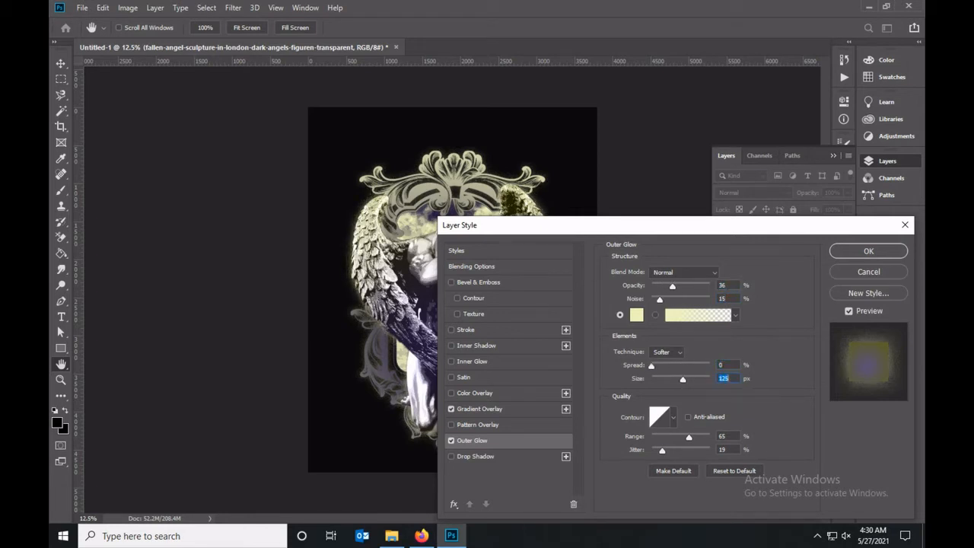
# Try several contours for the angel's Outer Glow, return to the linear contour, and apply the layer style.
pyautogui.click(673, 417)
pyautogui.click(638, 446)
pyautogui.click(638, 465)
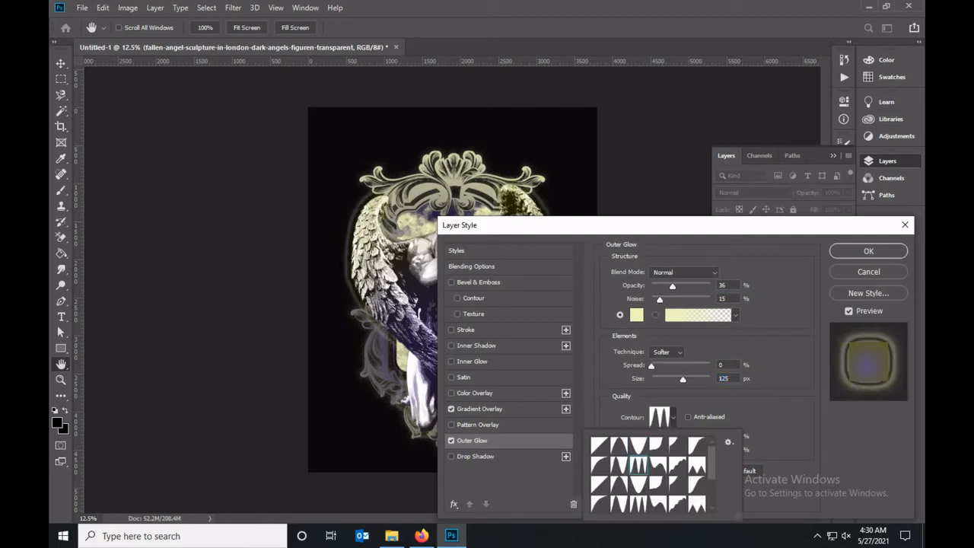
pyautogui.click(619, 485)
pyautogui.click(600, 485)
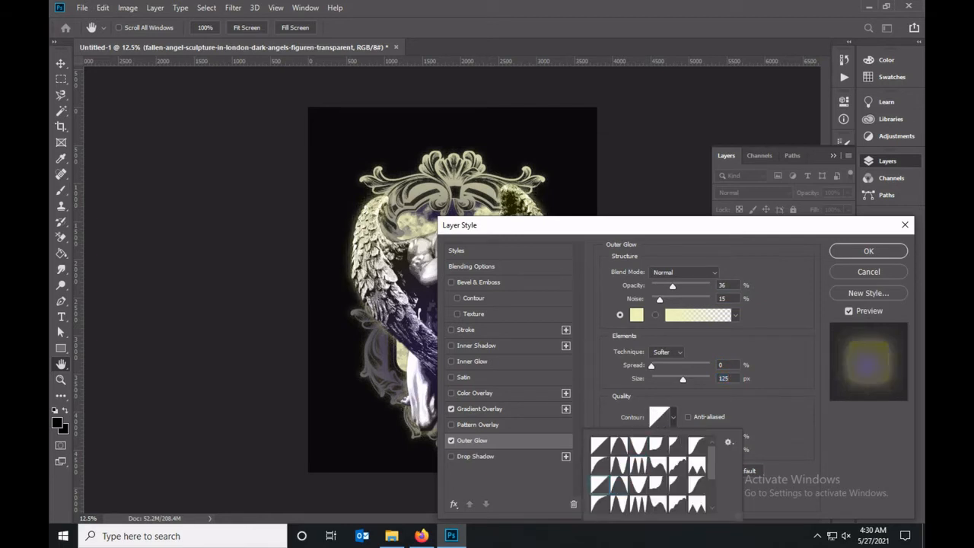
pyautogui.click(868, 251)
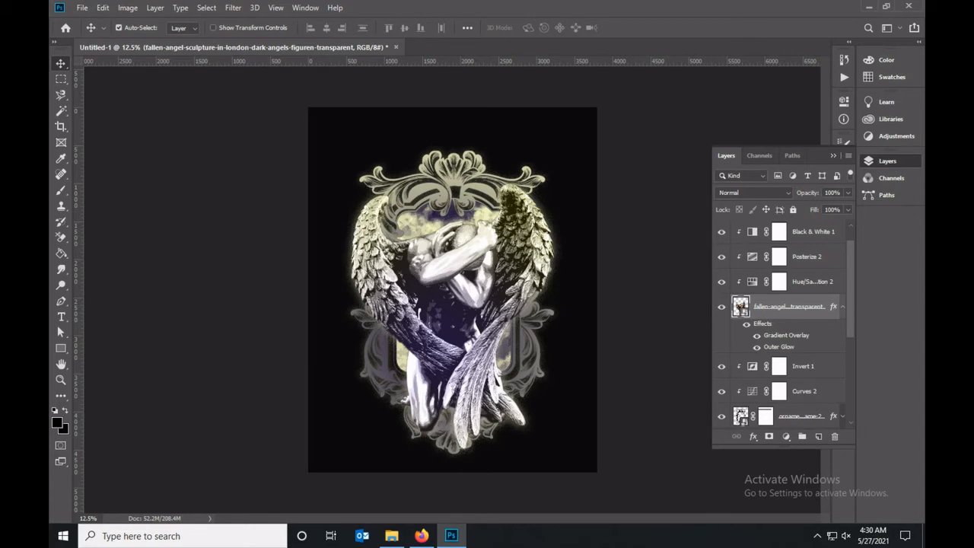
# Open the ornament frame layer's Gradient Overlay settings and try the Color blend mode.
pyautogui.click(799, 416)
pyautogui.doubleClick(812, 416)
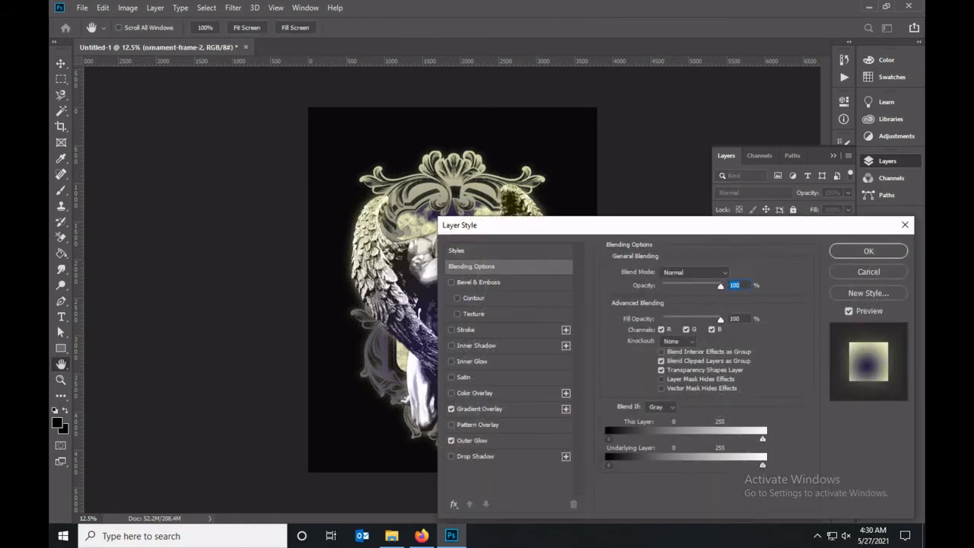
pyautogui.click(480, 409)
pyautogui.click(686, 272)
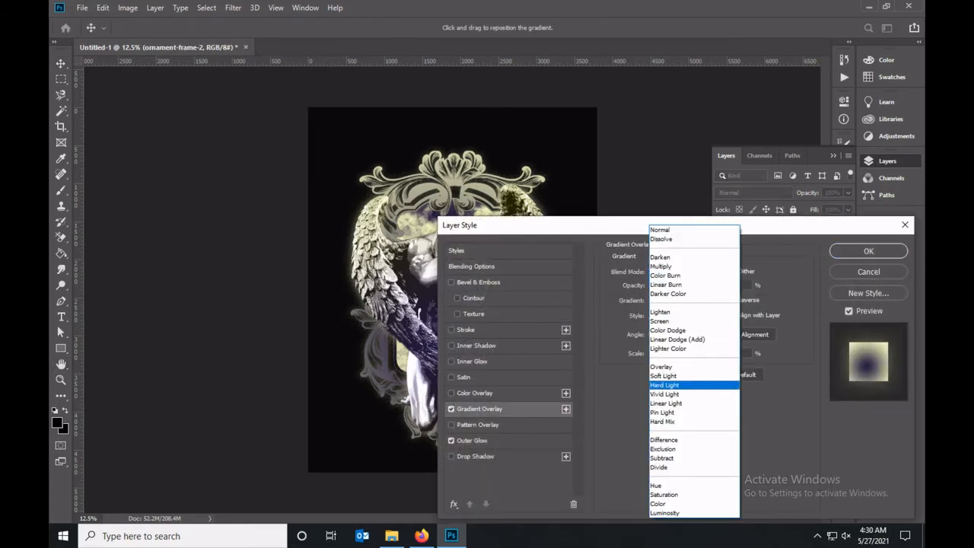
pyautogui.click(685, 385)
pyautogui.click(685, 504)
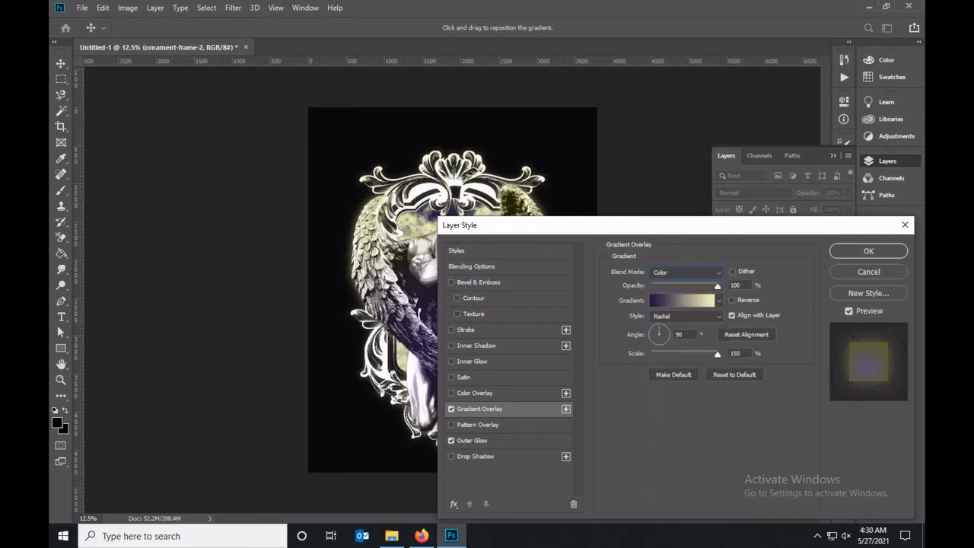
# Try the Color Dodge and Hard Light blend modes on the frame's Gradient Overlay.
pyautogui.click(686, 273)
pyautogui.click(677, 330)
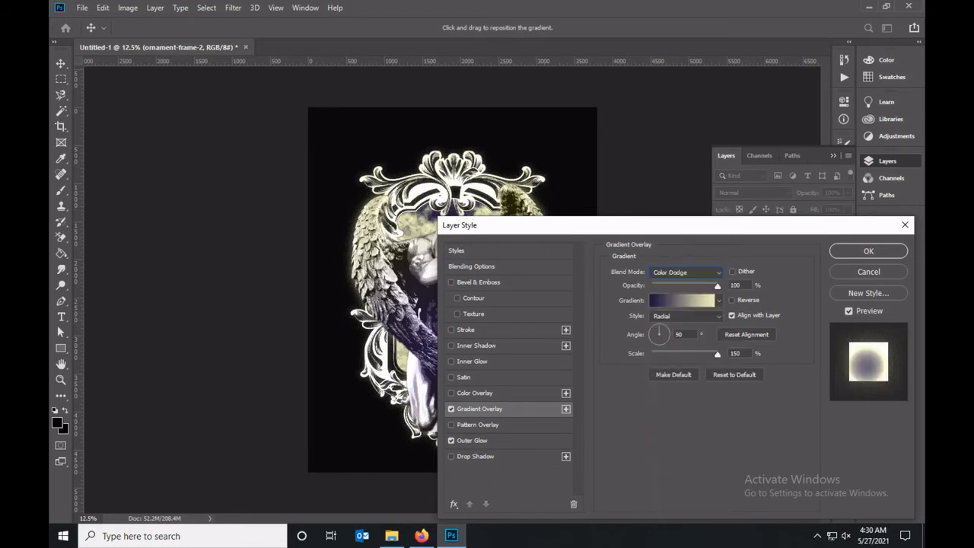
pyautogui.press('Down')
pyautogui.press('Down')
pyautogui.press('Down')
pyautogui.press('Down')
pyautogui.press('Down')
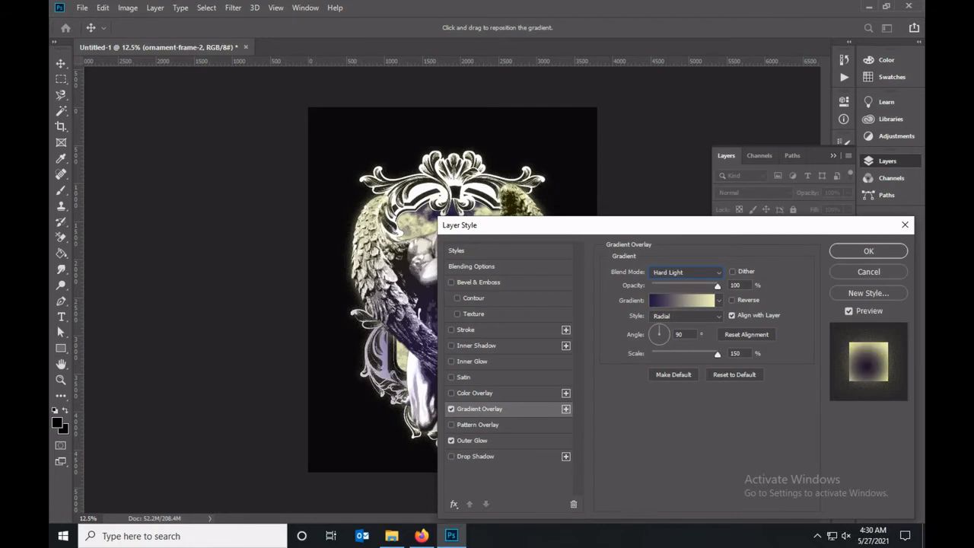
# Apply the Color Burn blend mode to the frame's Gradient Overlay and lower the frame layer's opacity to 40%.
pyautogui.click(687, 272)
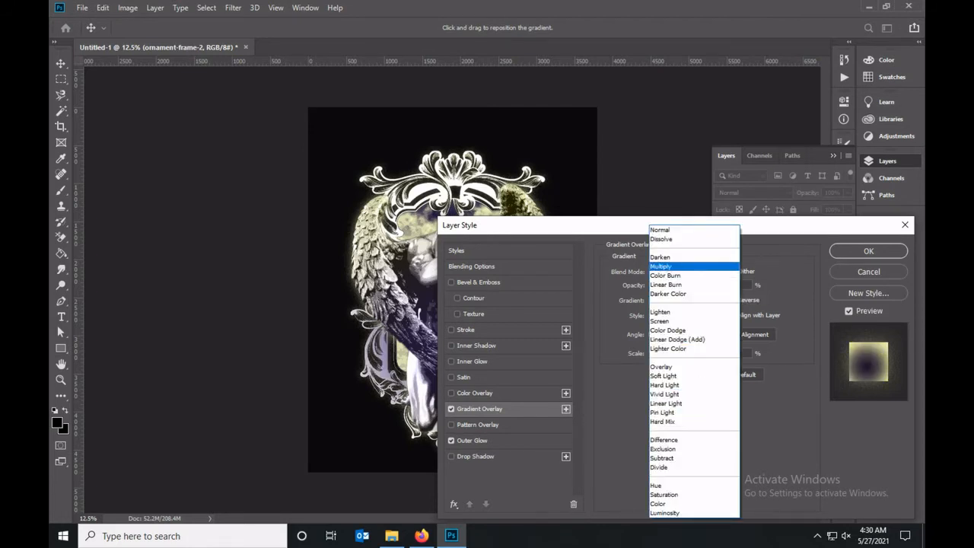
pyautogui.click(666, 276)
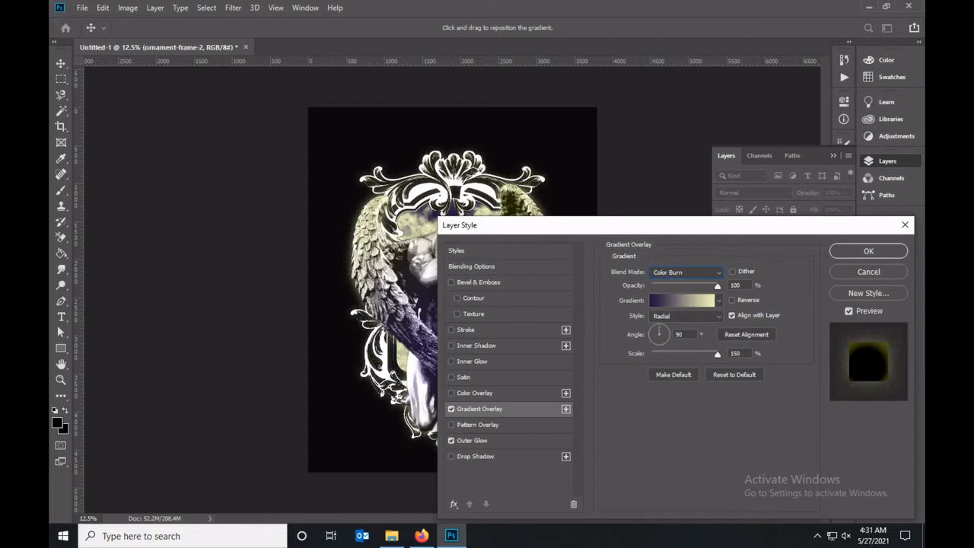
pyautogui.press('Return')
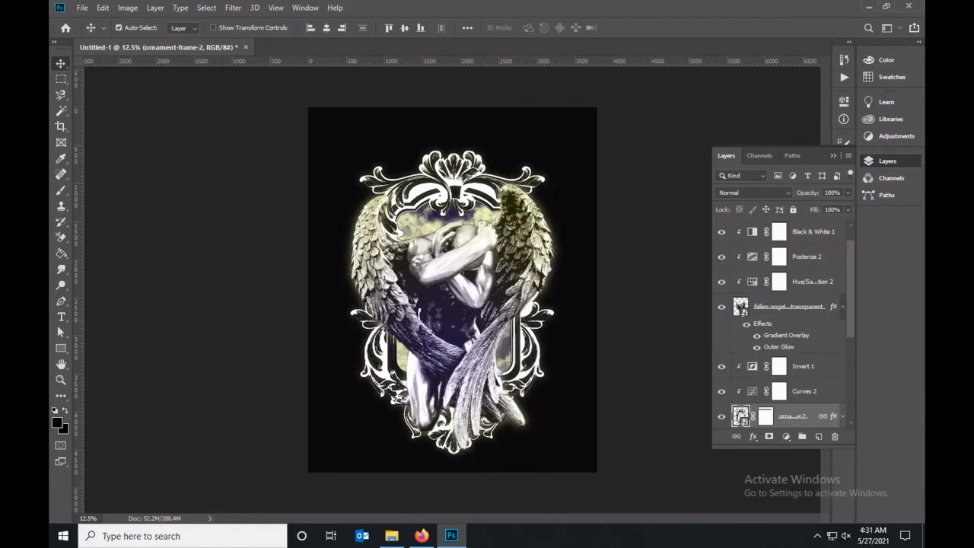
pyautogui.click(848, 193)
pyautogui.moveTo(848, 206); pyautogui.dragTo(812, 206)
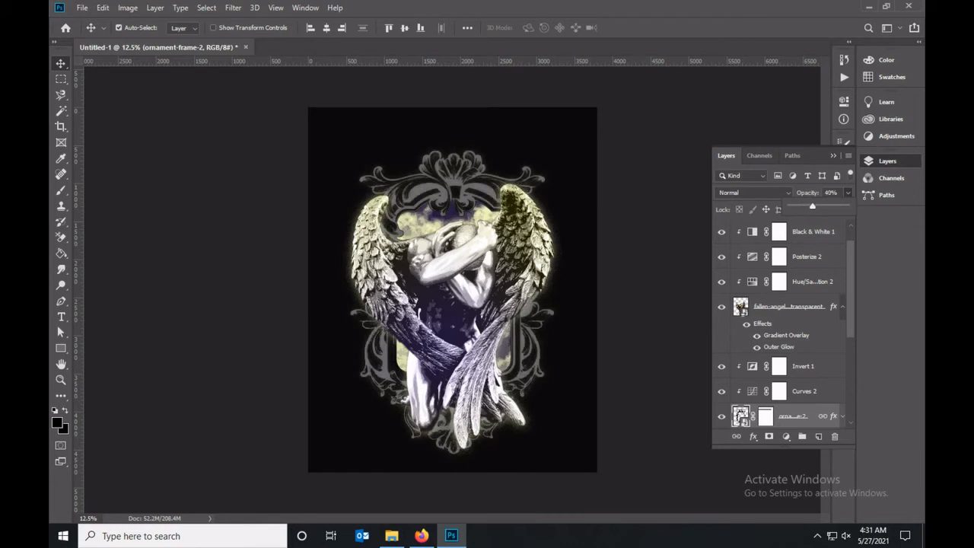
# Lower the masked clouds photo layer's opacity to 40%.
pyautogui.scroll(-5, 784, 327)
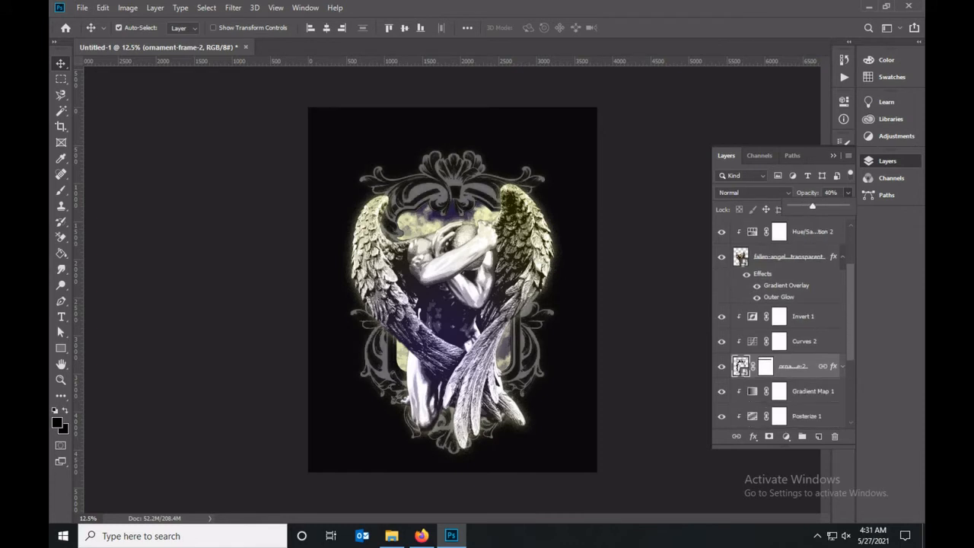
pyautogui.scroll(-2, 799, 342)
pyautogui.click(811, 342)
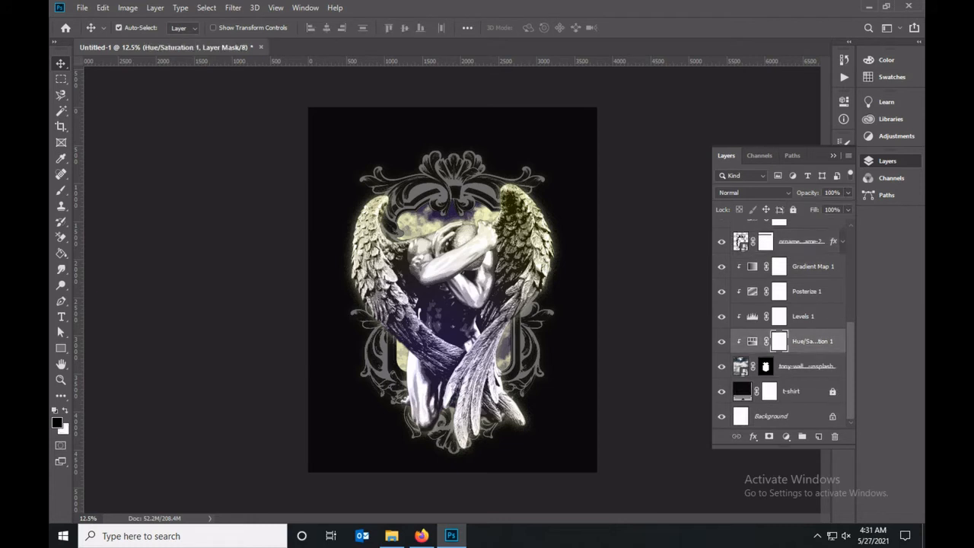
pyautogui.click(800, 366)
pyautogui.click(848, 193)
pyautogui.moveTo(843, 207); pyautogui.dragTo(817, 207)
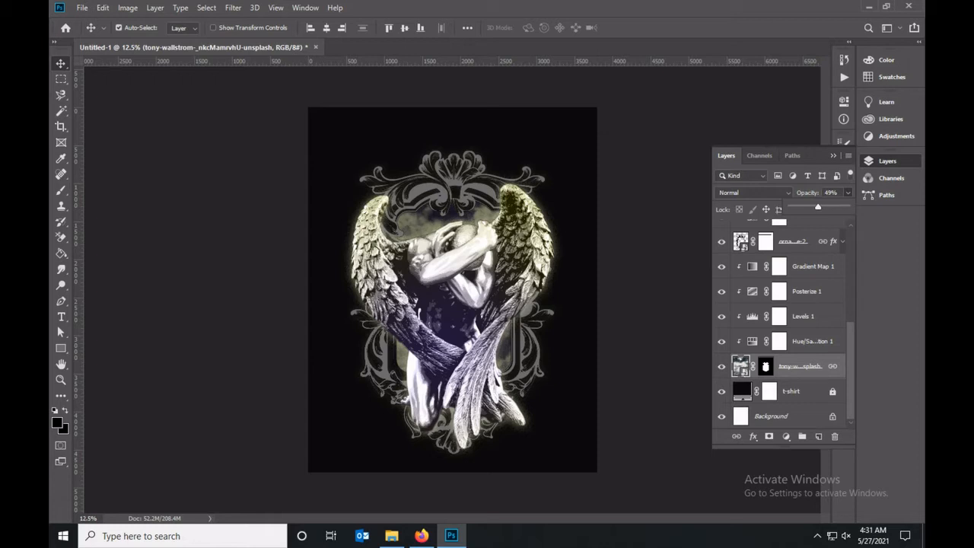
pyautogui.doubleClick(831, 193)
pyautogui.write('40')
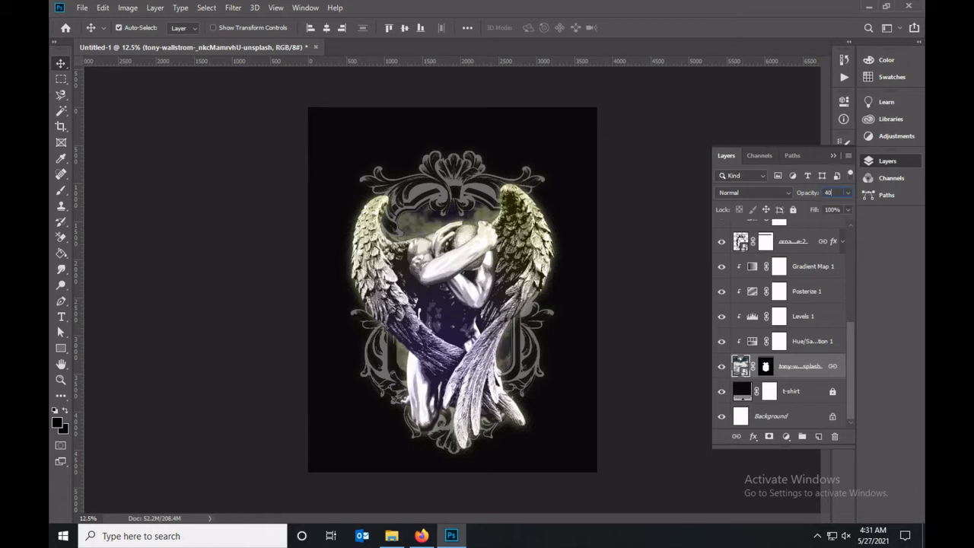
pyautogui.press('Return')
# Strengthen the angel's existing Curves adjustment by moving the white point inward to brighten the highlights.
pyautogui.click(793, 241)
pyautogui.scroll(4, 791, 305)
pyautogui.click(788, 332)
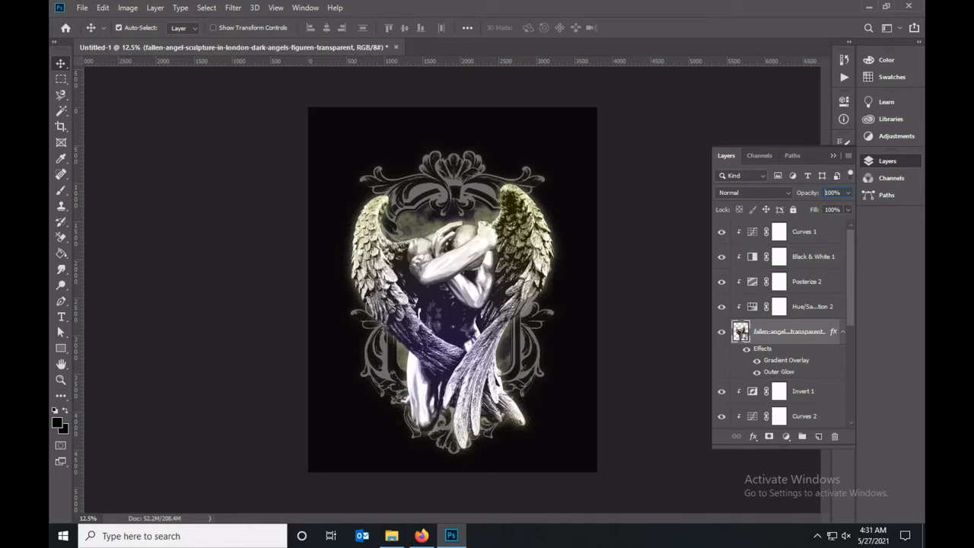
pyautogui.doubleClick(751, 231)
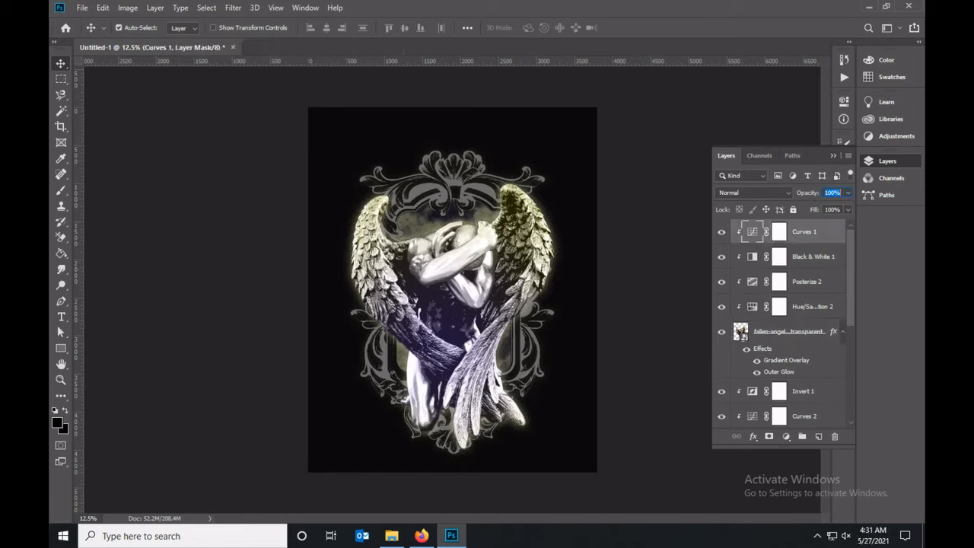
pyautogui.moveTo(692, 284)
pyautogui.mouseDown()
pyautogui.moveTo(693, 262)
pyautogui.moveTo(706, 292)
pyautogui.moveTo(725, 292)
pyautogui.moveTo(691, 291)
pyautogui.moveTo(693, 271)
pyautogui.moveTo(693, 284)
pyautogui.mouseUp()
pyautogui.moveTo(811, 291); pyautogui.dragTo(779, 291)
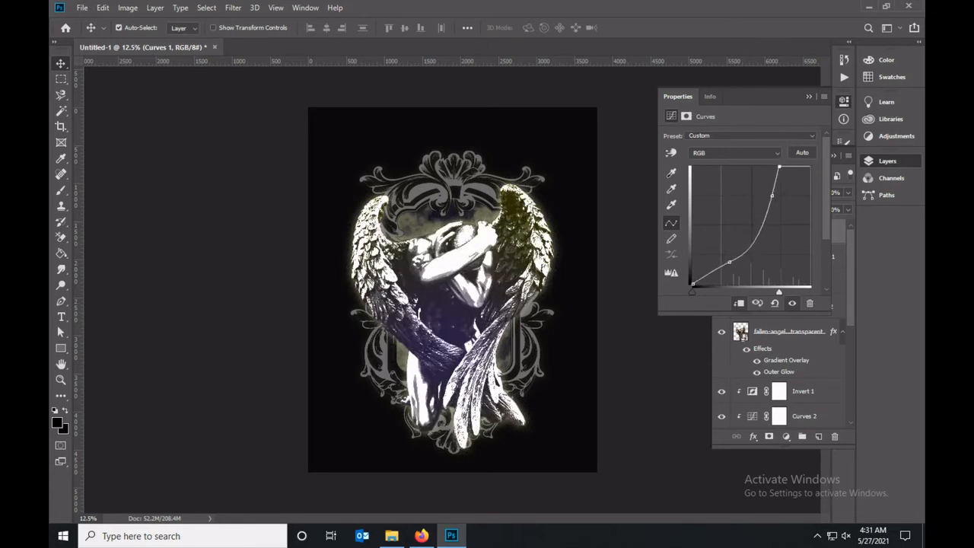
pyautogui.click(809, 97)
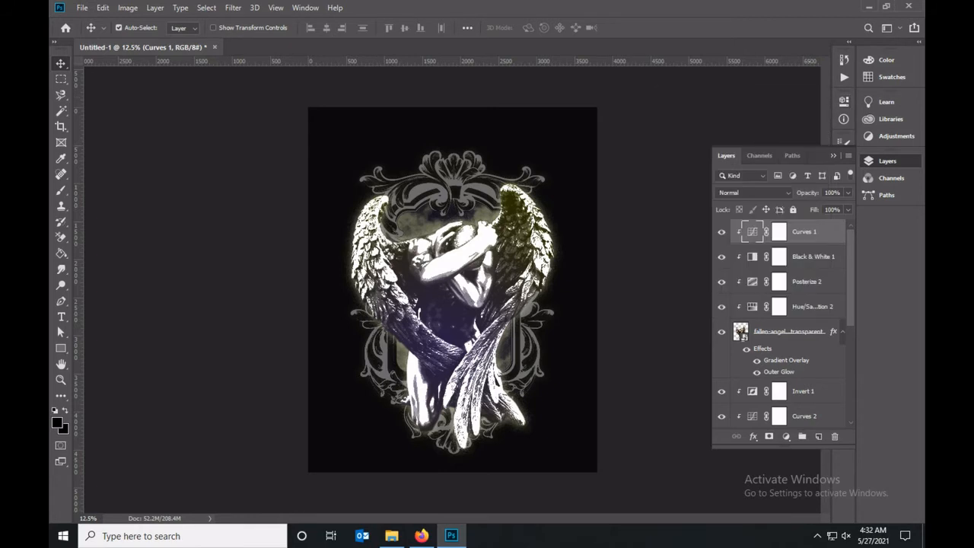
# Add an unclipped Hue/Saturation adjustment above all layers with Saturation -25 and Lightness -34.
pyautogui.click(786, 436)
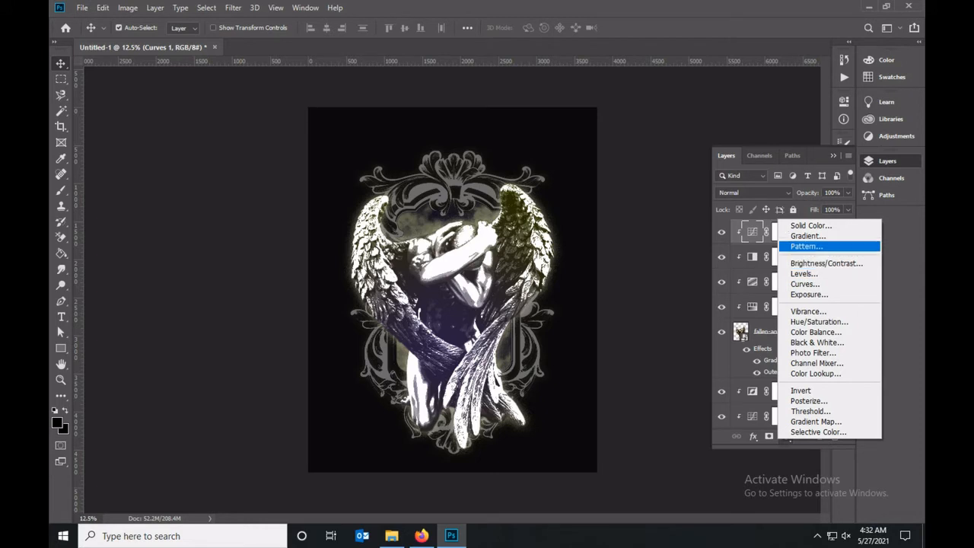
pyautogui.click(820, 322)
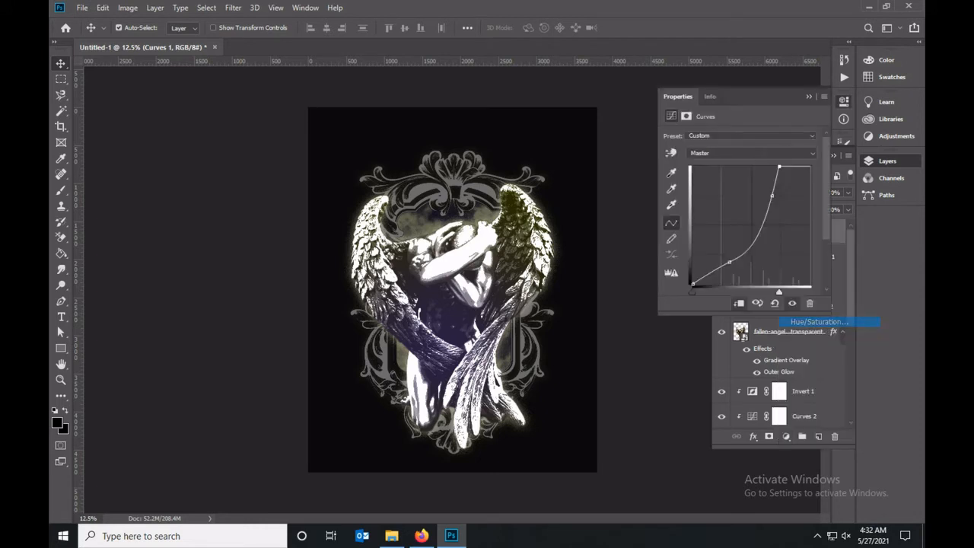
pyautogui.moveTo(739, 206); pyautogui.dragTo(714, 230)
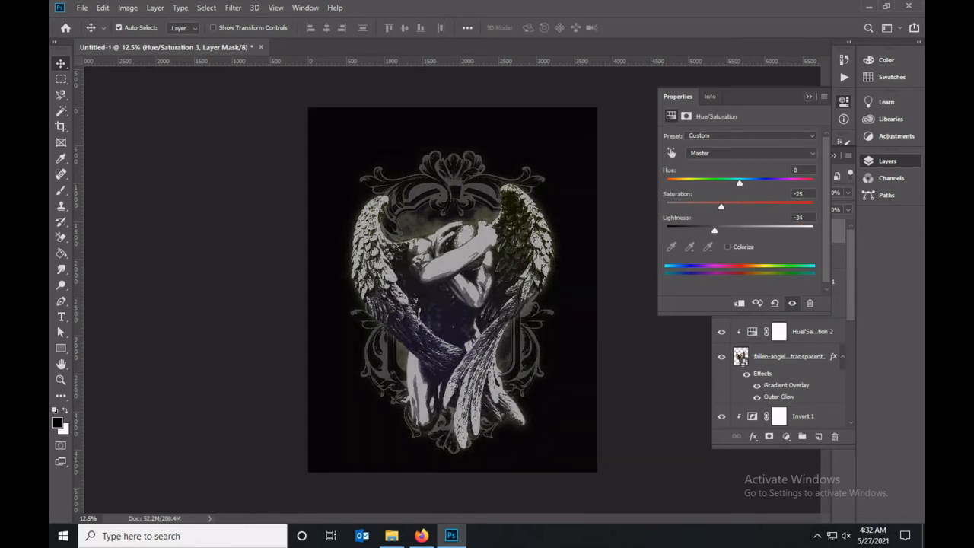
# Set the ornamental frame's Outer Glow to 56% opacity and 22% noise.
pyautogui.click(809, 97)
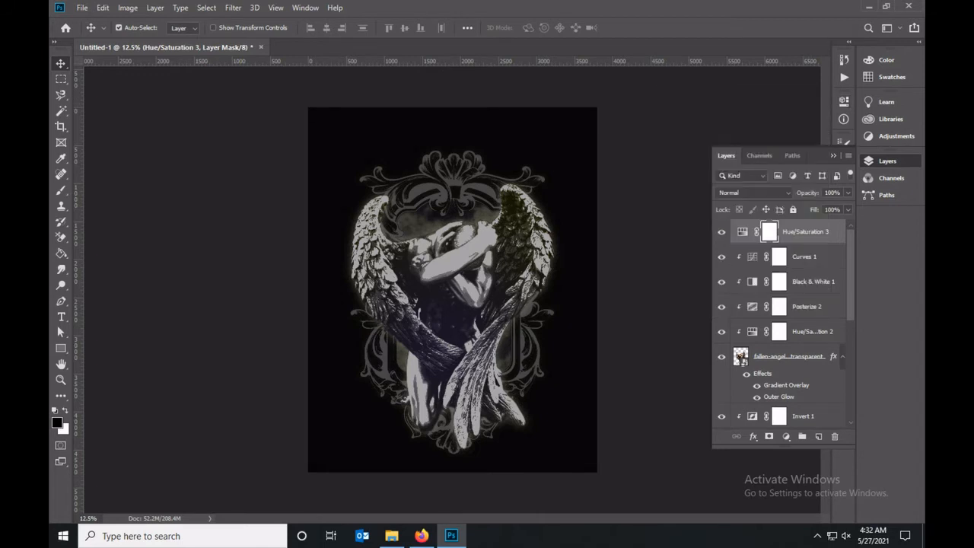
pyautogui.click(789, 357)
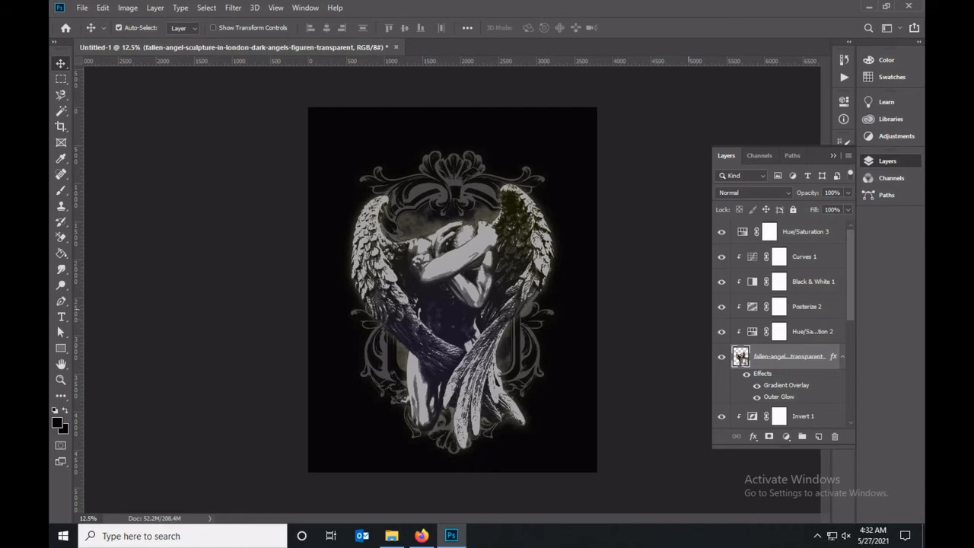
pyautogui.scroll(-3, 791, 366)
pyautogui.click(793, 391)
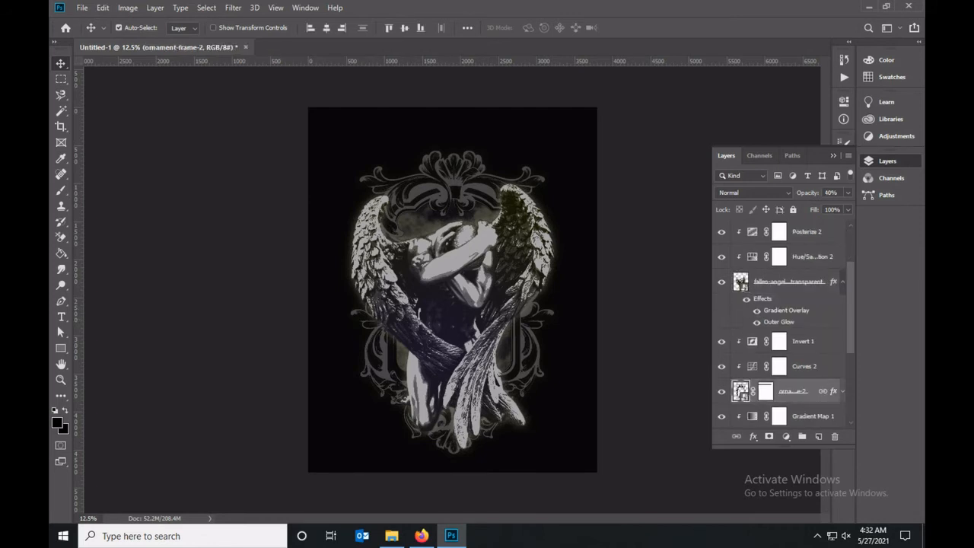
pyautogui.doubleClick(834, 391)
pyautogui.click(480, 409)
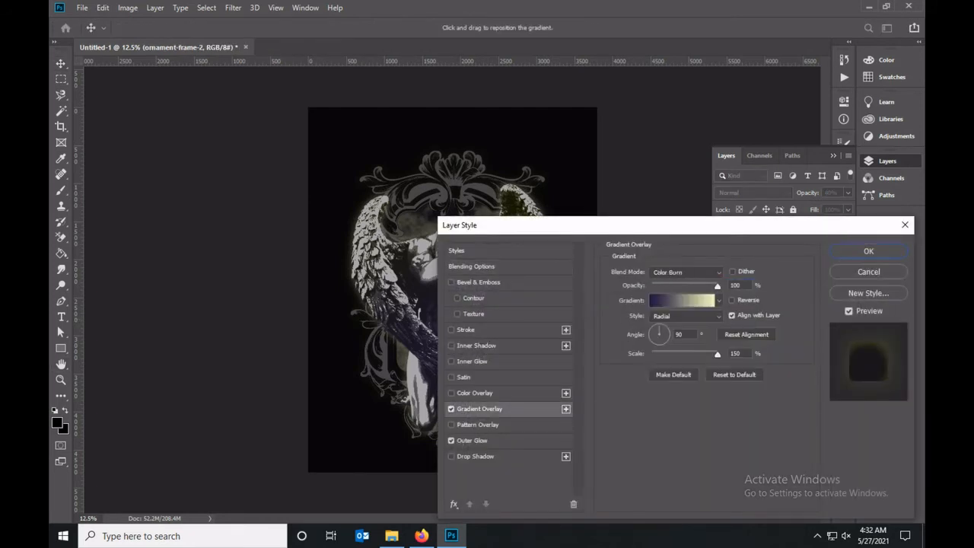
pyautogui.click(472, 440)
pyautogui.moveTo(665, 286)
pyautogui.mouseDown()
pyautogui.moveTo(702, 287)
pyautogui.moveTo(664, 300)
pyautogui.mouseUp()
pyautogui.moveTo(693, 287); pyautogui.dragTo(684, 287)
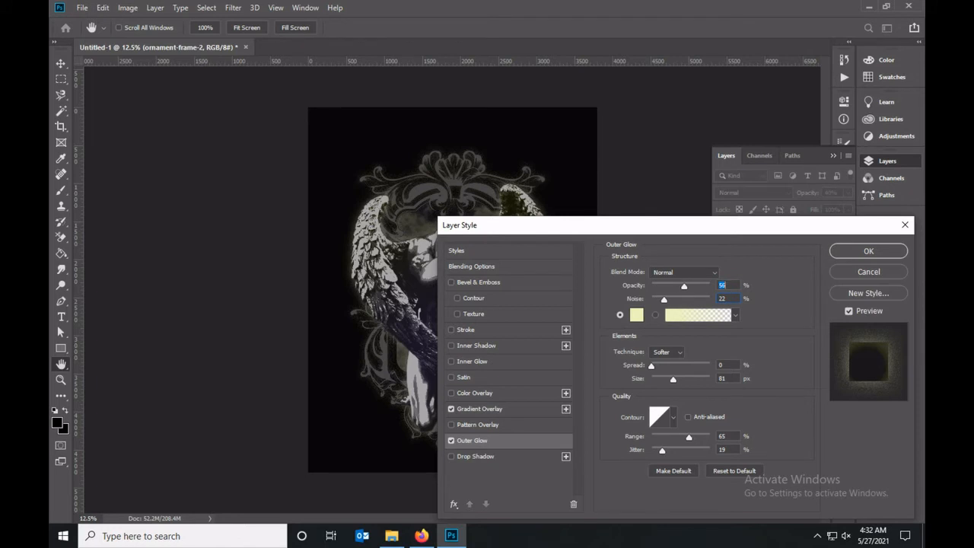
pyautogui.press('Return')
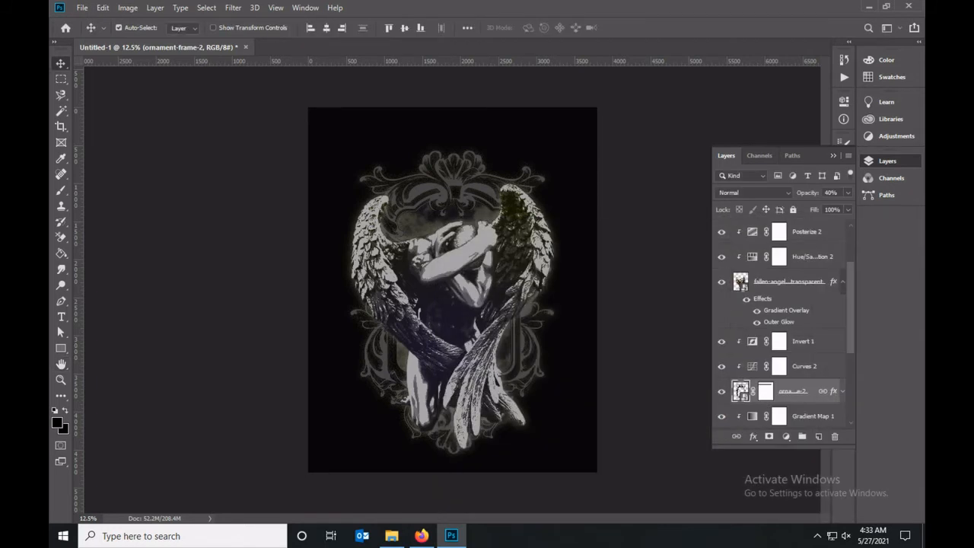
# Try CreativeTacos Duotone presets 03 and 09 in the angel's Gradient Overlay, and settle on the navy-to-cream preset.
pyautogui.click(843, 282)
pyautogui.click(842, 356)
pyautogui.scroll(3, 830, 356)
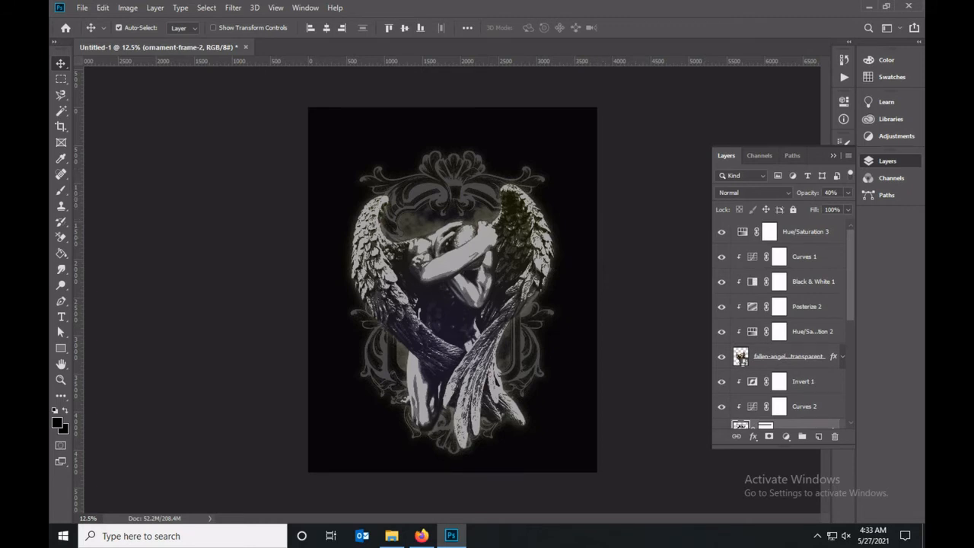
pyautogui.doubleClick(833, 356)
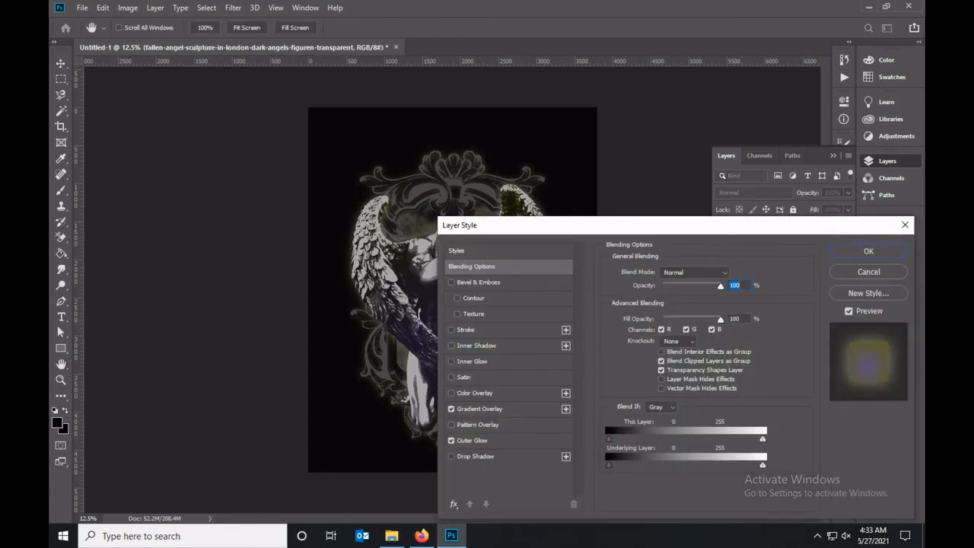
pyautogui.click(480, 409)
pyautogui.click(682, 298)
pyautogui.click(570, 269)
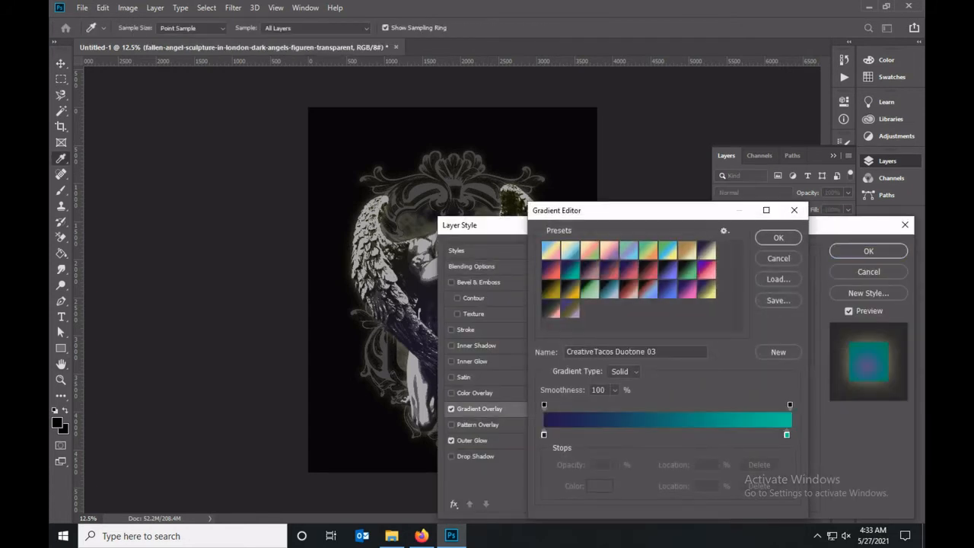
pyautogui.click(609, 251)
pyautogui.click(629, 270)
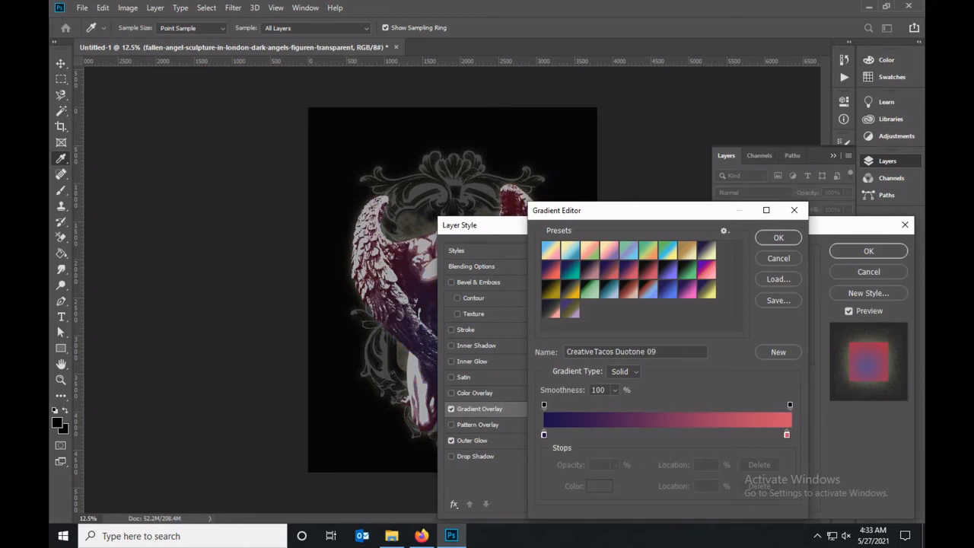
pyautogui.click(706, 250)
# Change the navy stop of the angel's overlay gradient to dark olive grey #353630 and apply the layer style.
pyautogui.doubleClick(544, 435)
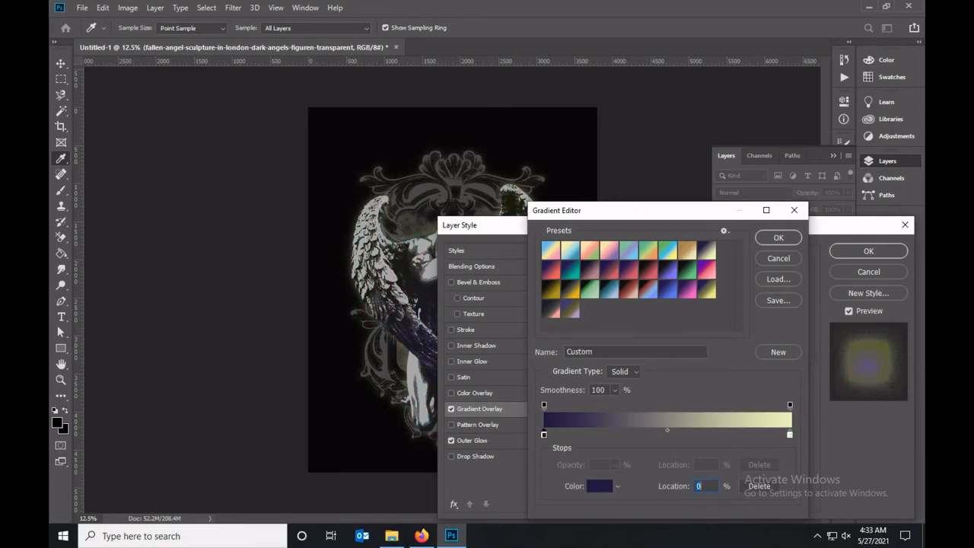
pyautogui.moveTo(696, 308); pyautogui.dragTo(697, 360)
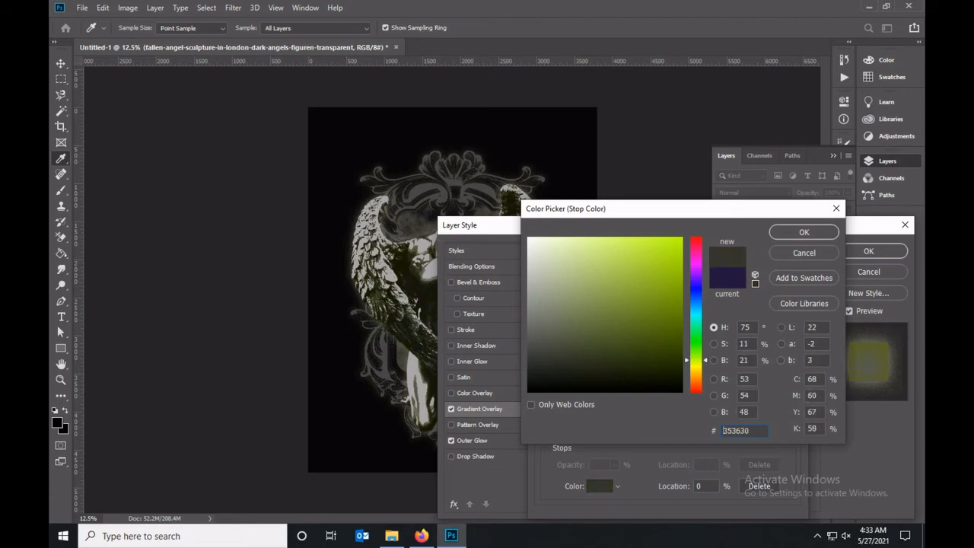
pyautogui.press('Return')
pyautogui.press('Return')
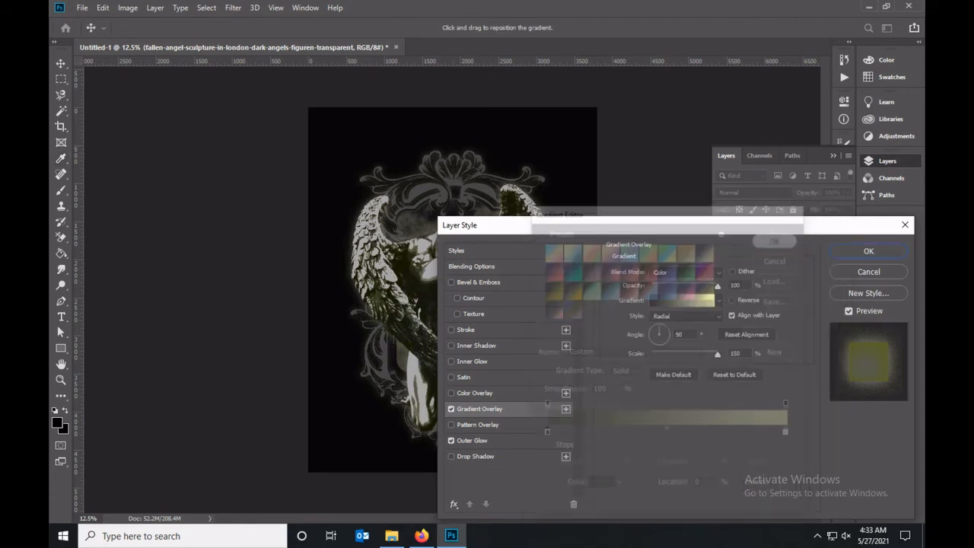
pyautogui.click(682, 301)
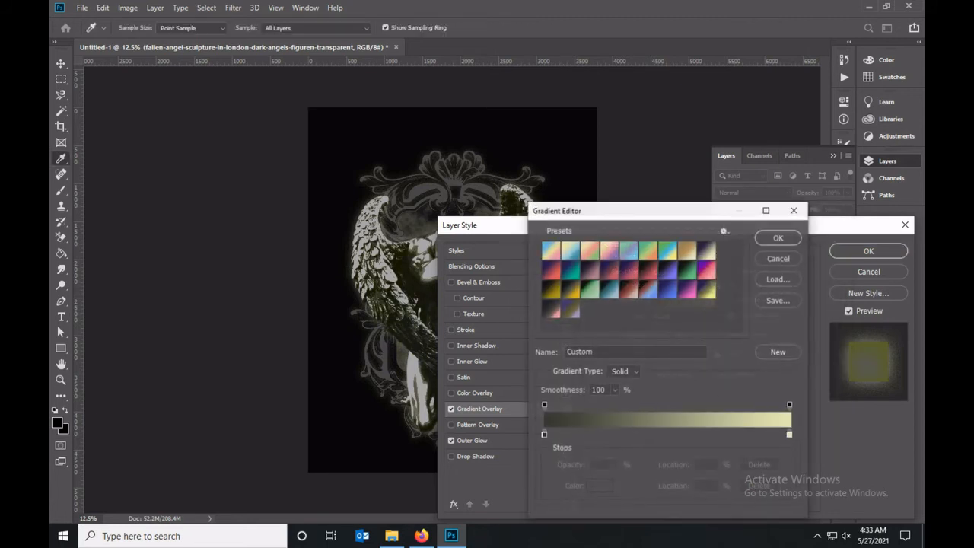
pyautogui.doubleClick(544, 435)
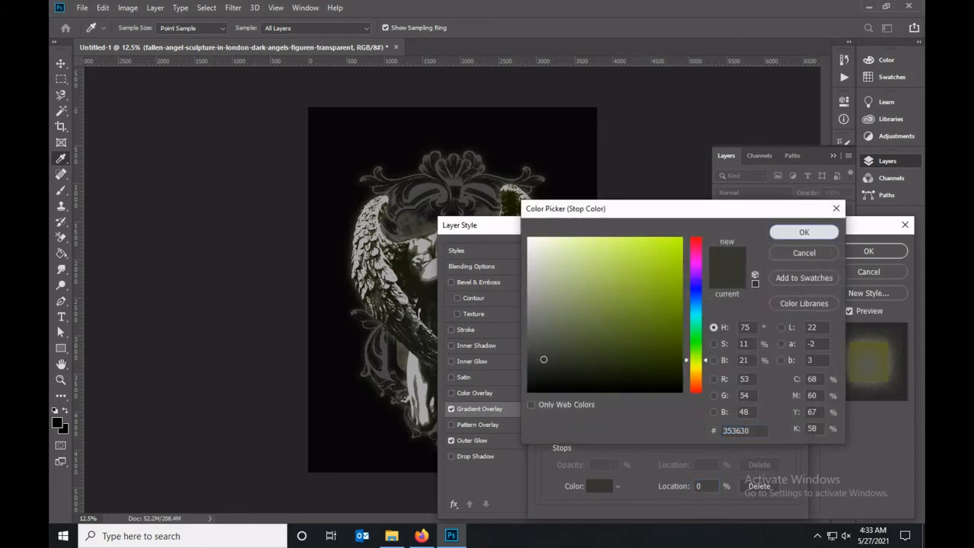
pyautogui.press('Return')
pyautogui.press('Return')
pyautogui.press('Return')
# Change the navy stop of the ornamental frame's Gradient Overlay to the same dark olive grey as the angel's gradient.
pyautogui.scroll(-4, 811, 332)
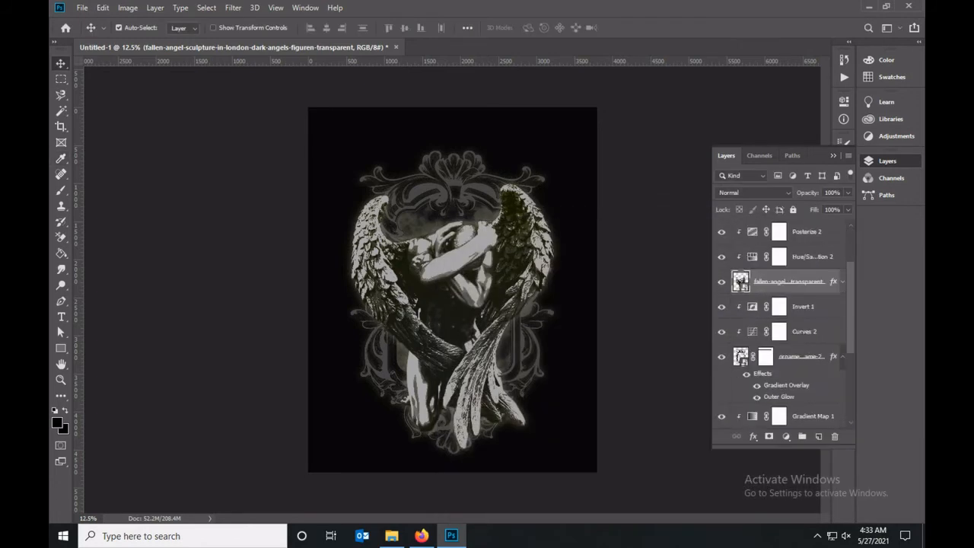
pyautogui.doubleClick(812, 332)
pyautogui.click(473, 440)
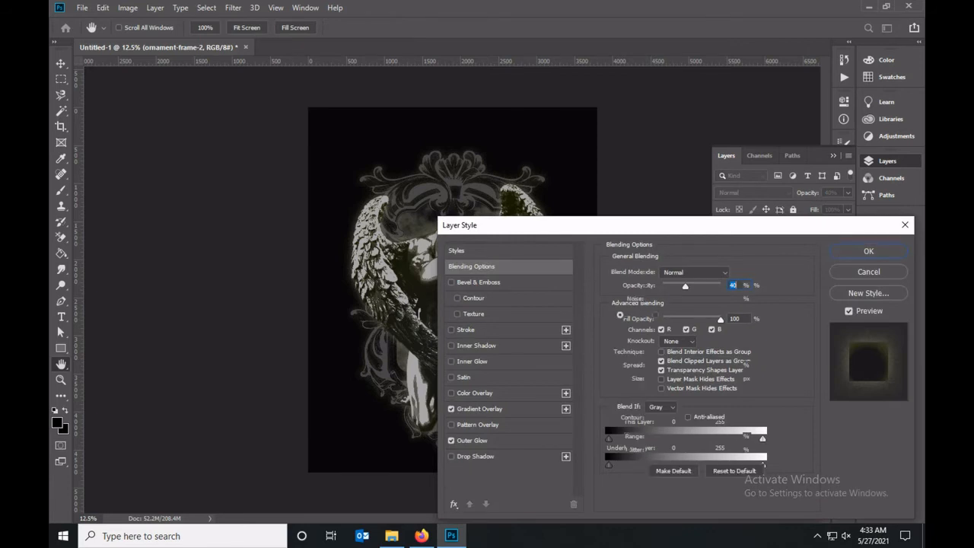
pyautogui.click(479, 410)
pyautogui.click(682, 301)
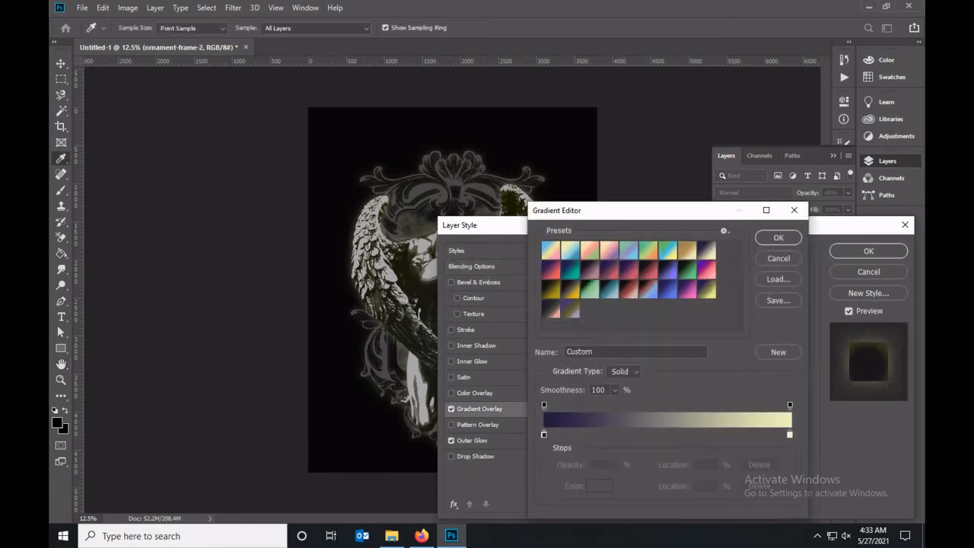
pyautogui.doubleClick(544, 435)
pyautogui.click(487, 199)
pyautogui.click(804, 232)
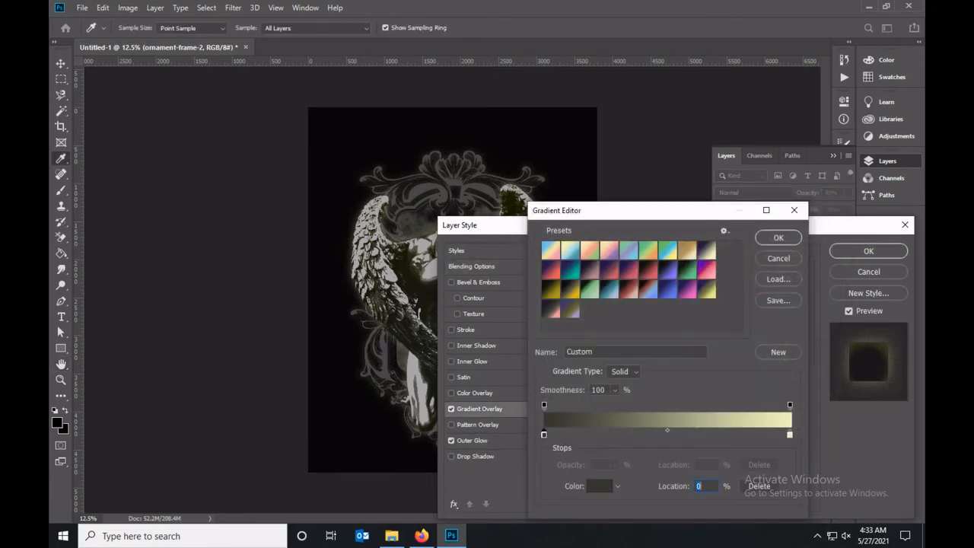
pyautogui.click(778, 237)
pyautogui.click(869, 250)
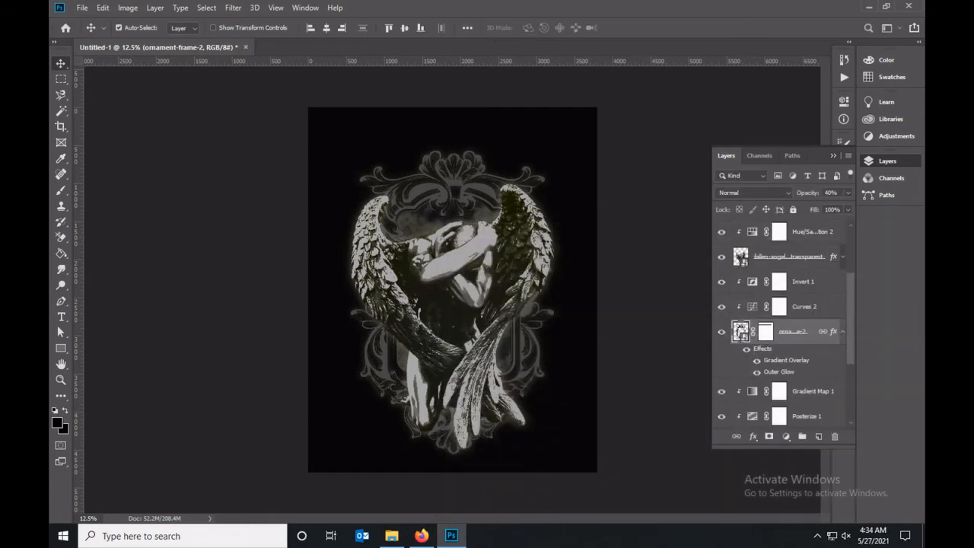
pyautogui.scroll(1, 788, 304)
pyautogui.click(789, 268)
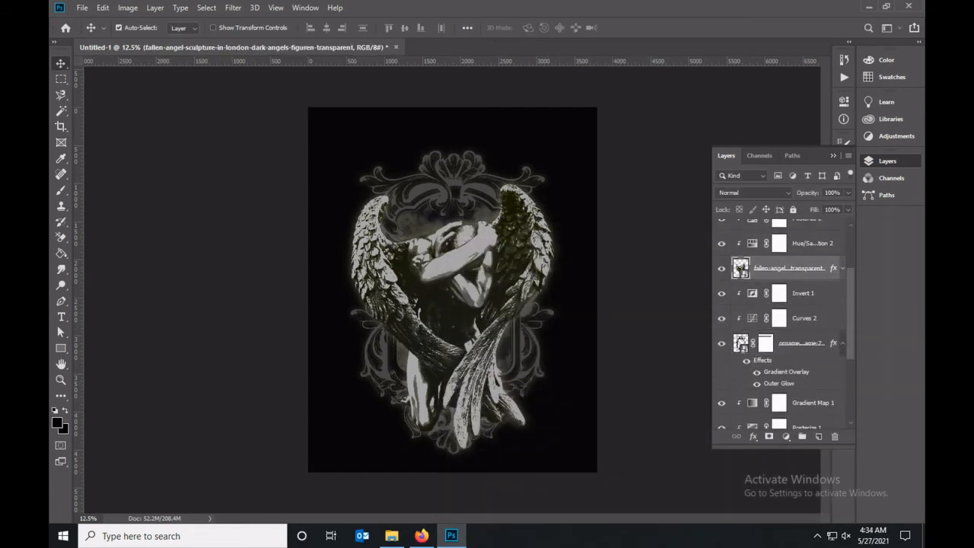
pyautogui.click(233, 7)
pyautogui.click(252, 58)
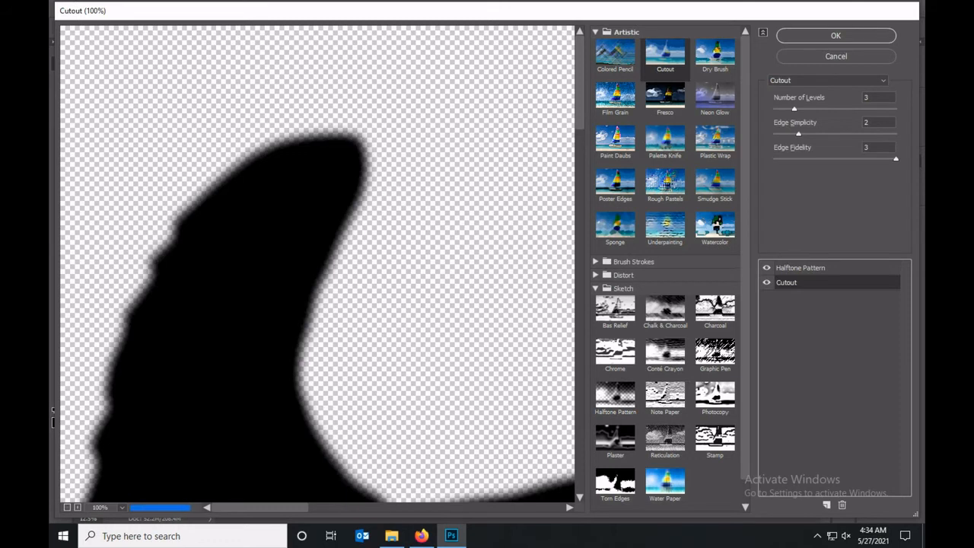
pyautogui.click(767, 282)
pyautogui.scroll(-3, 317, 264)
pyautogui.scroll(-3, 317, 265)
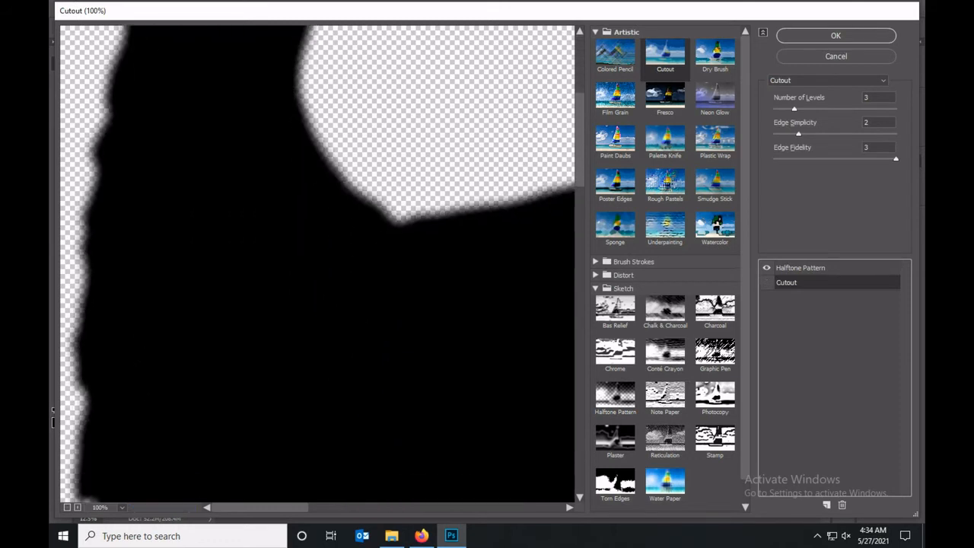
pyautogui.moveTo(896, 159); pyautogui.dragTo(798, 159)
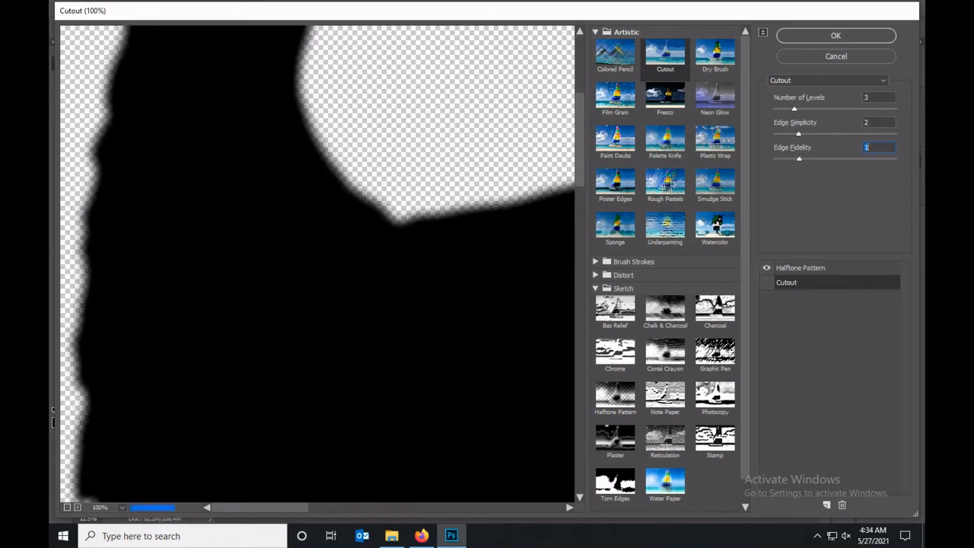
pyautogui.click(801, 268)
pyautogui.click(715, 393)
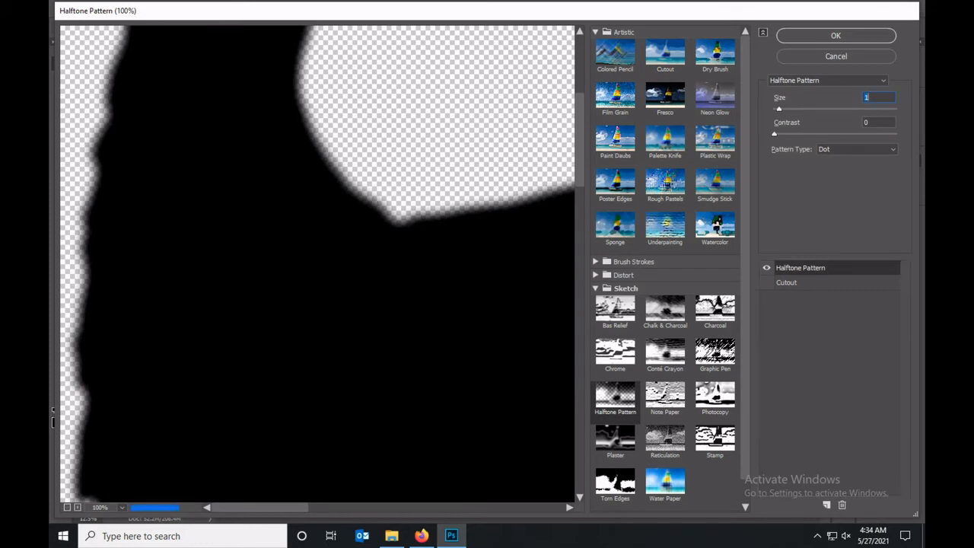
pyautogui.click(715, 437)
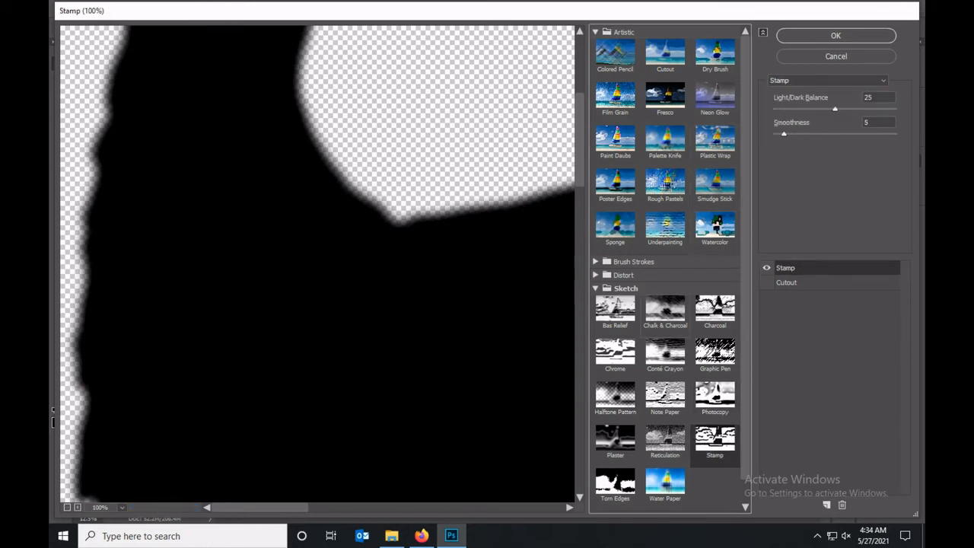
pyautogui.click(615, 395)
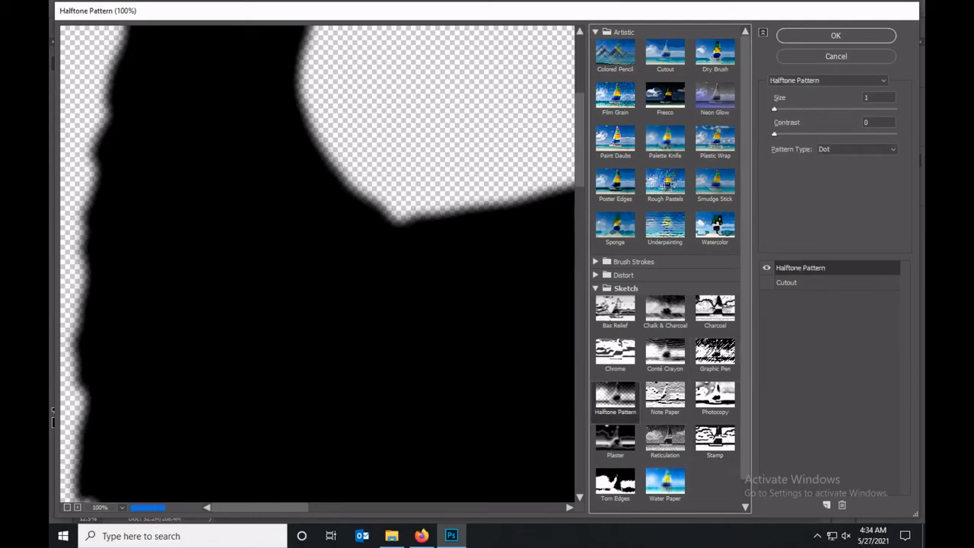
pyautogui.click(615, 483)
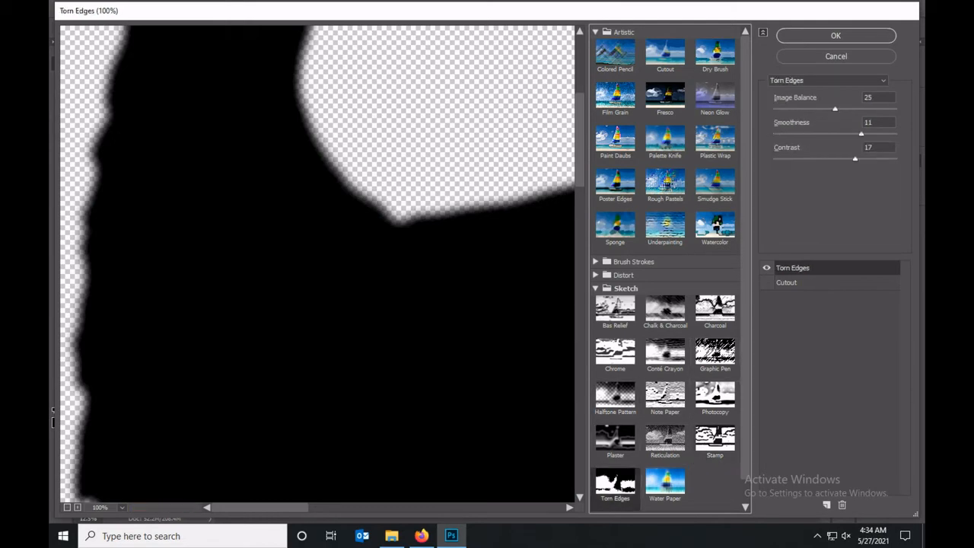
pyautogui.click(836, 56)
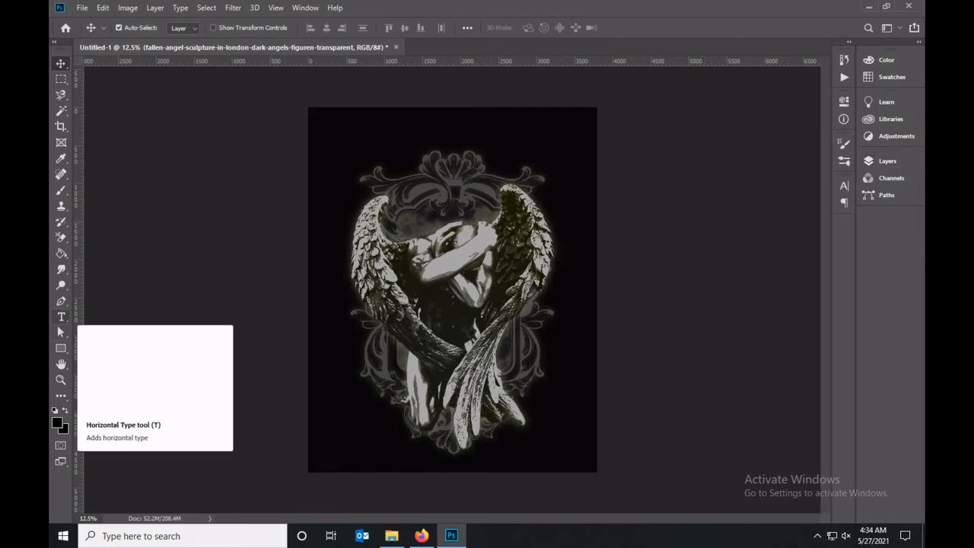
# Group all layers above the t-shirt layer, from Hue/Saturation 3 to the clouds photo, and name the group artwork.
pyautogui.click(887, 162)
pyautogui.scroll(3, 812, 305)
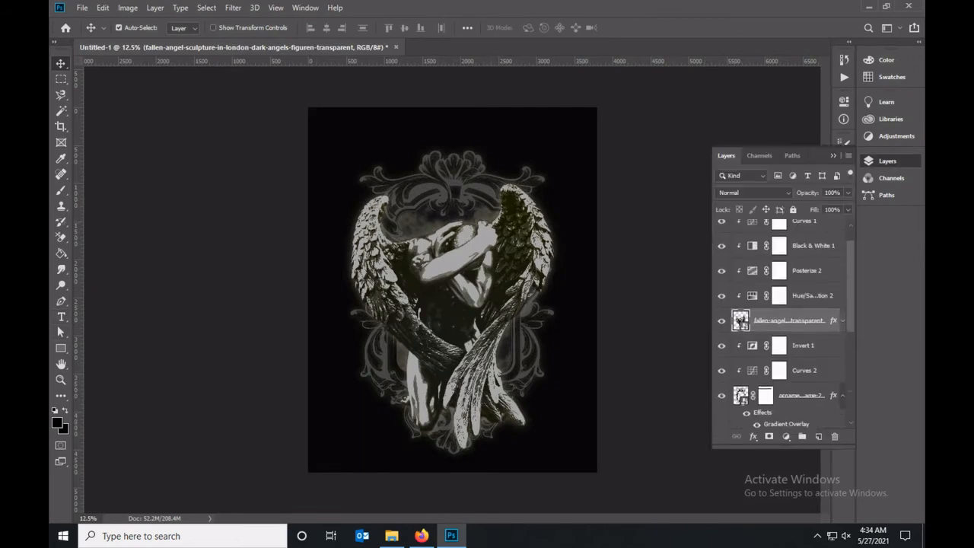
pyautogui.click(818, 232)
pyautogui.scroll(-4, 811, 305)
pyautogui.scroll(-3, 812, 304)
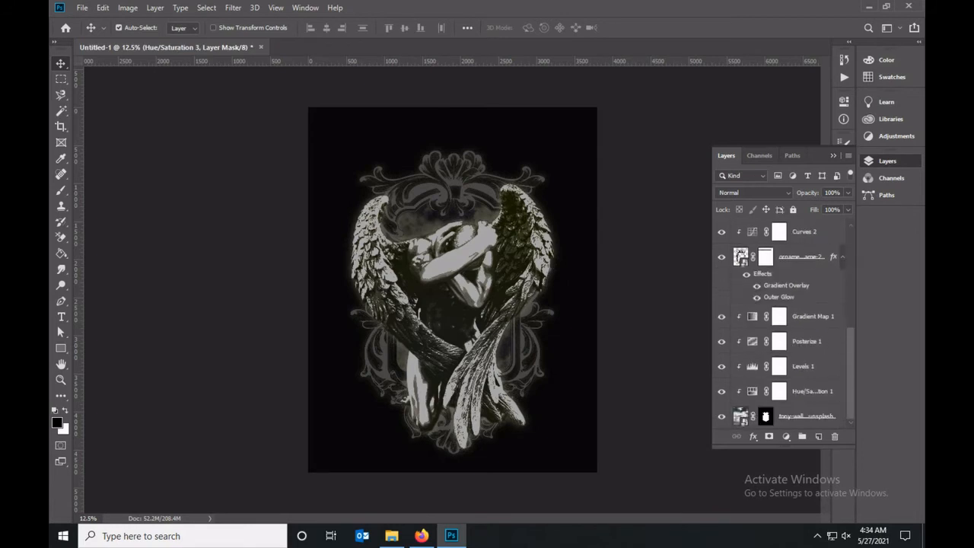
pyautogui.keyDown('shift'); pyautogui.click(800, 366); pyautogui.keyUp('shift')
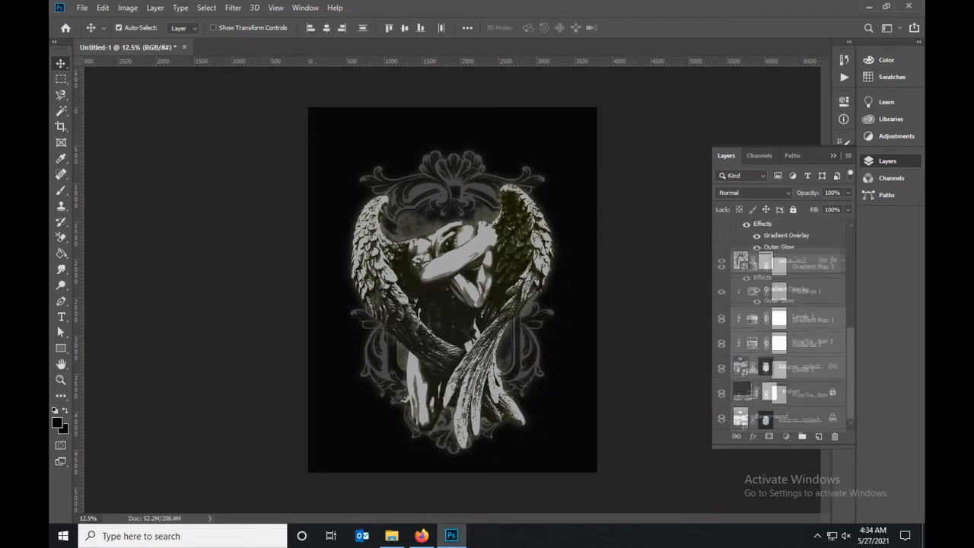
pyautogui.hotkey('ctrl', 'g')
pyautogui.doubleClick(768, 227)
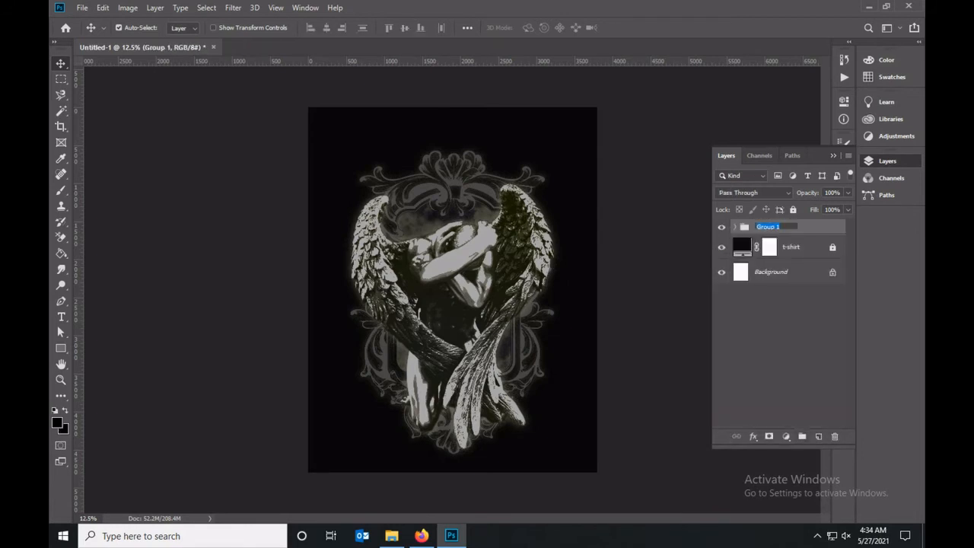
pyautogui.write('artwork')
pyautogui.press('Return')
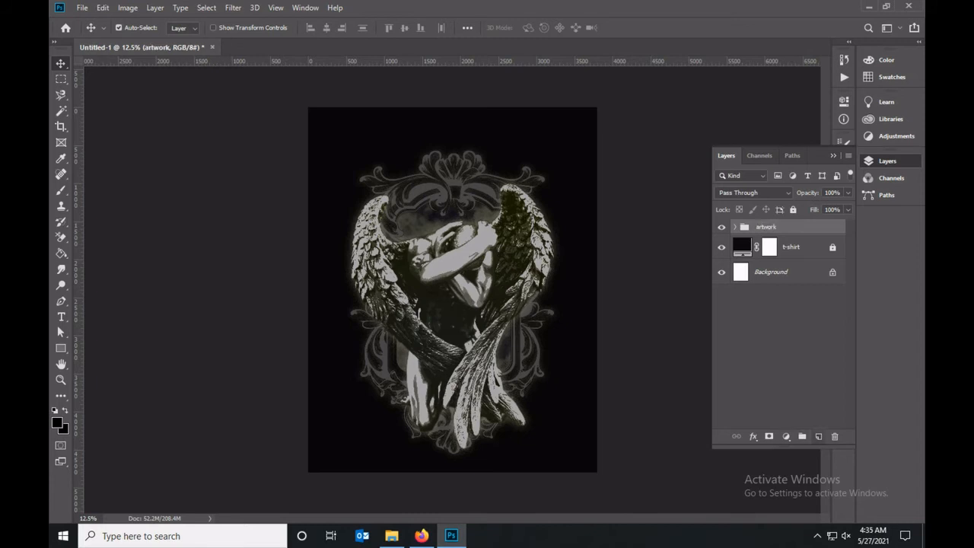
# Add a text layer reading FALLEN in the black area above the left wing.
pyautogui.click(61, 316)
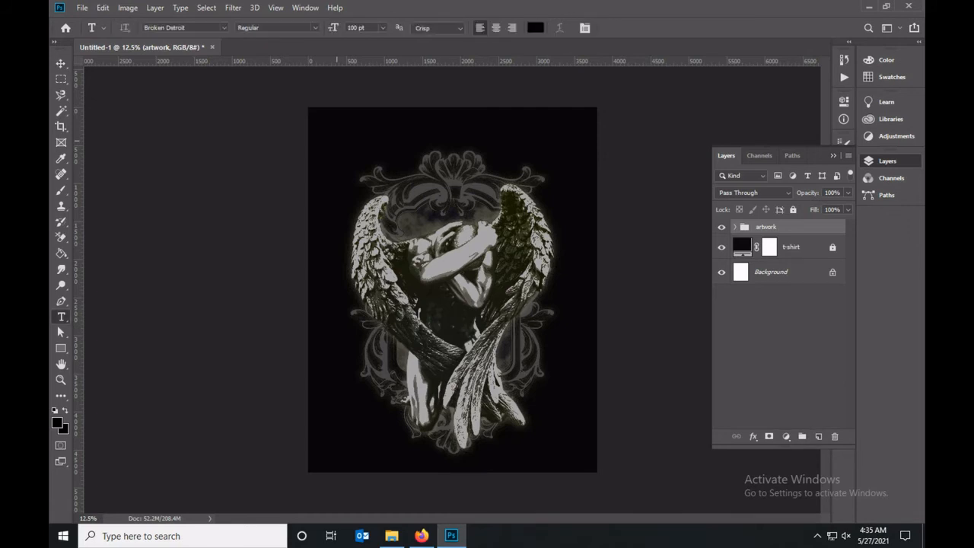
pyautogui.click(335, 139)
pyautogui.press('BackSpace')
pyautogui.write('FALL')
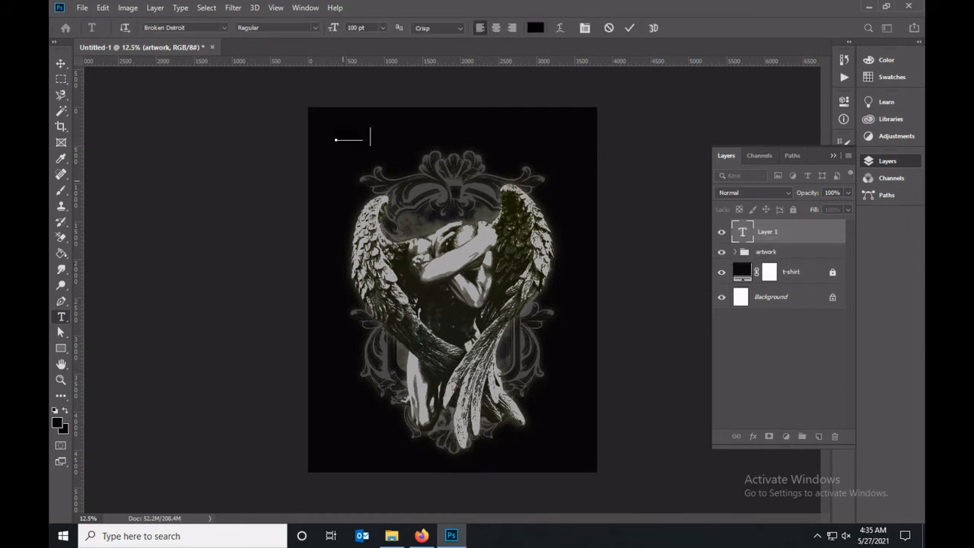
pyautogui.write('EN ANGE')
pyautogui.hotkey('shift', 'Left')
pyautogui.hotkey('shift', 'Left')
pyautogui.hotkey('shift', 'Left')
pyautogui.hotkey('shift', 'Left')
pyautogui.hotkey('shift', 'Left')
pyautogui.hotkey('shift', 'Left')
pyautogui.hotkey('shift', 'Left')
pyautogui.hotkey('shift', 'Left')
pyautogui.hotkey('shift', 'Left')
pyautogui.hotkey('shift', 'Left')
pyautogui.hotkey('shift', 'Left')
pyautogui.hotkey('shift', 'Left')
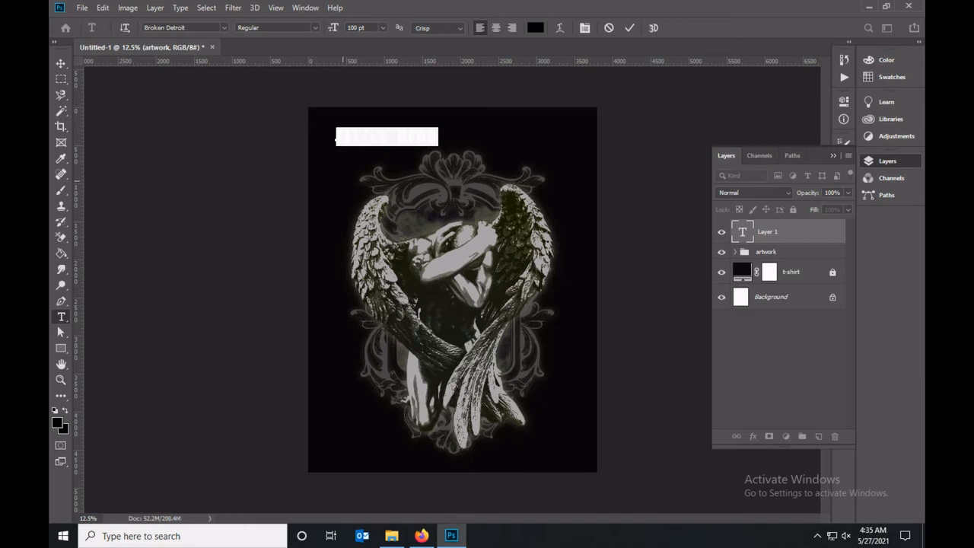
pyautogui.write('FALLEN')
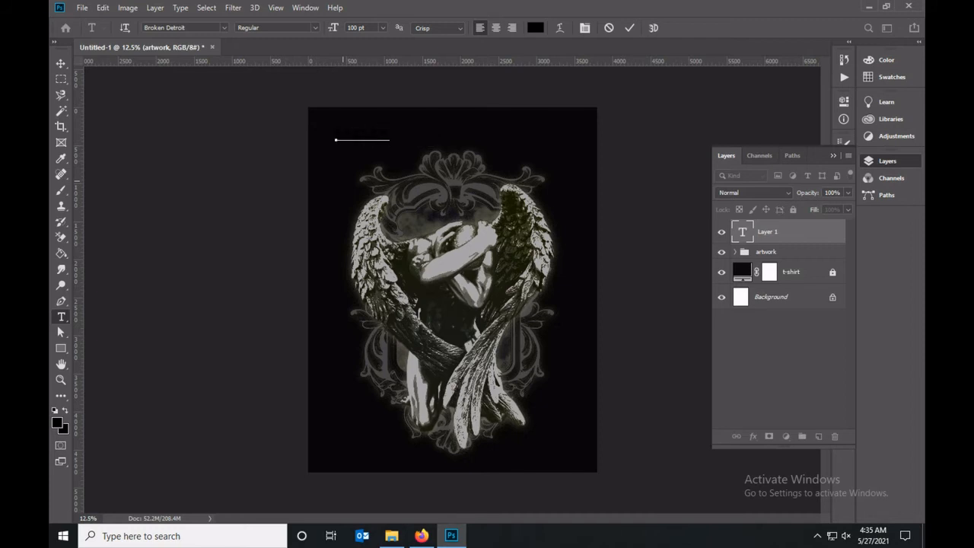
# Set the colour of the FALLEN text to orange-red #ff4c3e.
pyautogui.hotkey('ctrl', 'a')
pyautogui.click(536, 28)
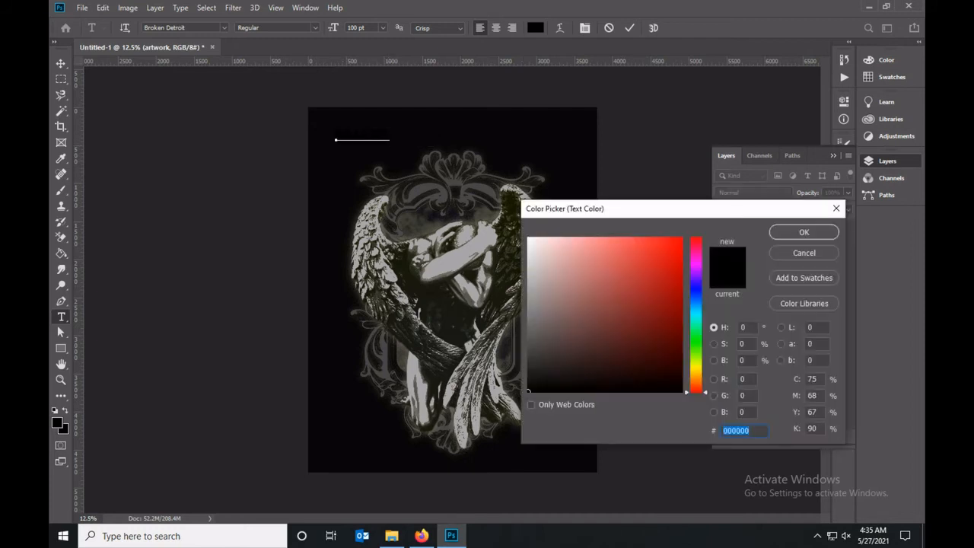
pyautogui.moveTo(697, 393); pyautogui.dragTo(697, 388)
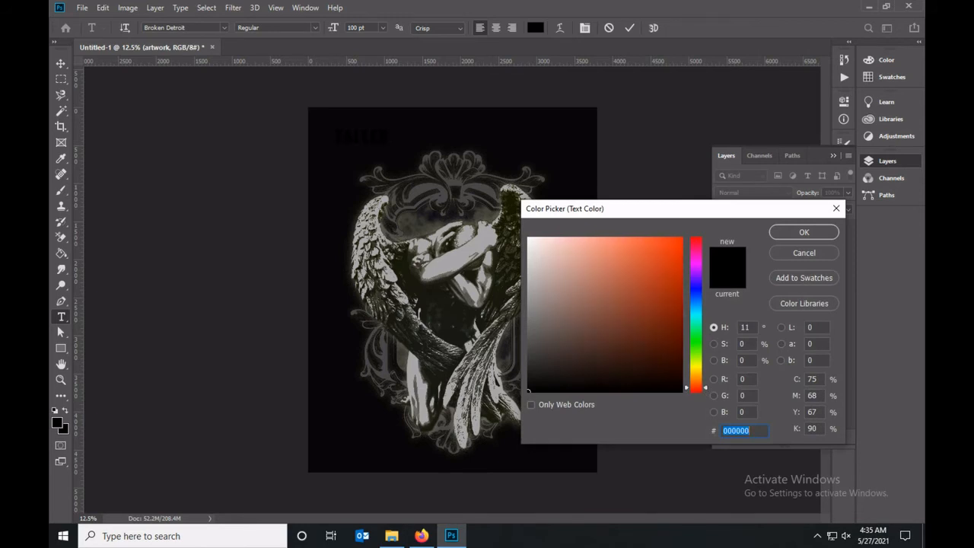
pyautogui.click(645, 238)
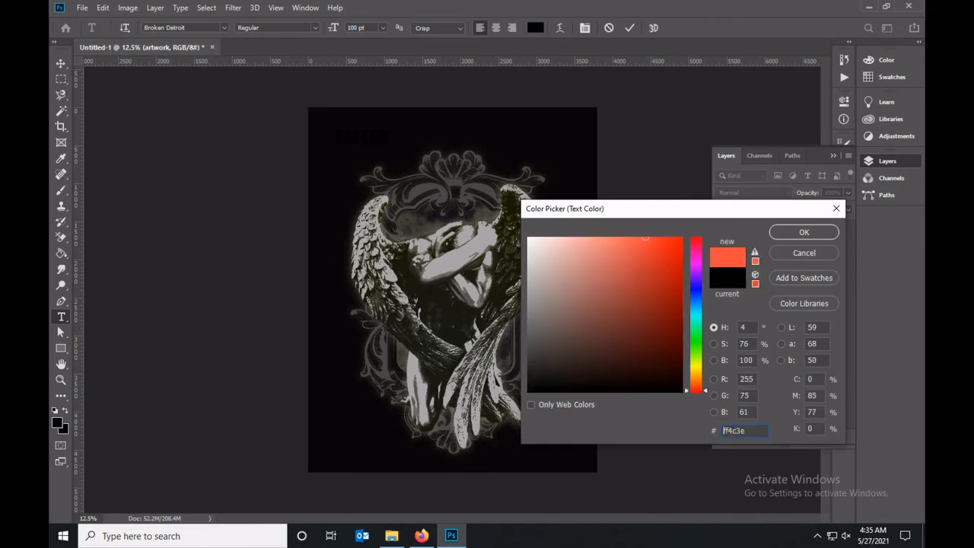
pyautogui.press('Return')
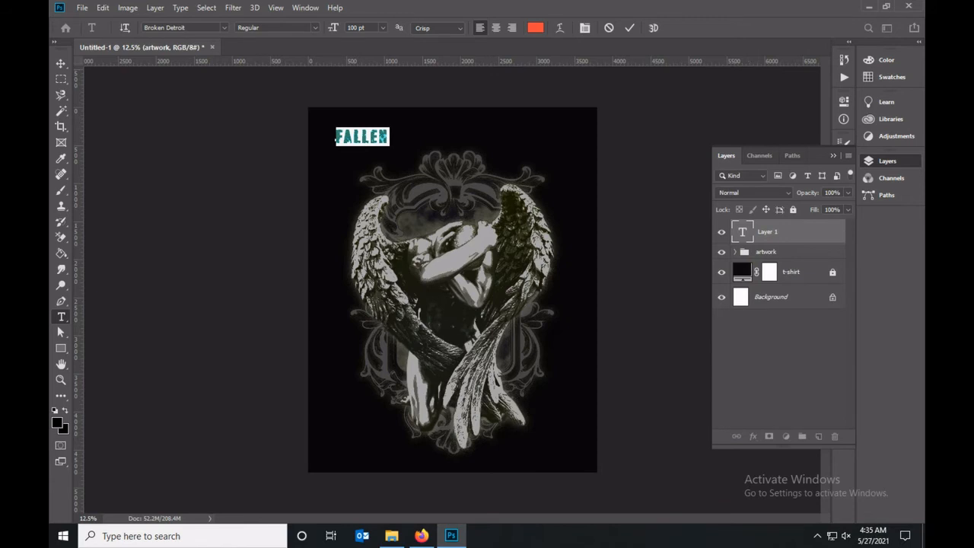
pyautogui.click(630, 27)
# Enlarge the FALLEN text to about 440 pt so it spans most of the canvas width above the angel.
pyautogui.moveTo(337, 143); pyautogui.dragTo(400, 143)
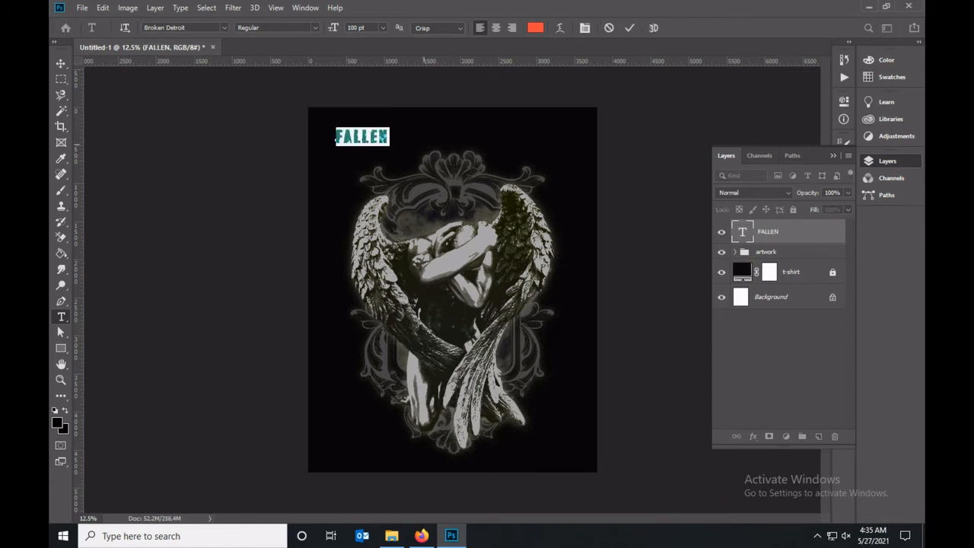
pyautogui.hotkey('ctrl', 't')
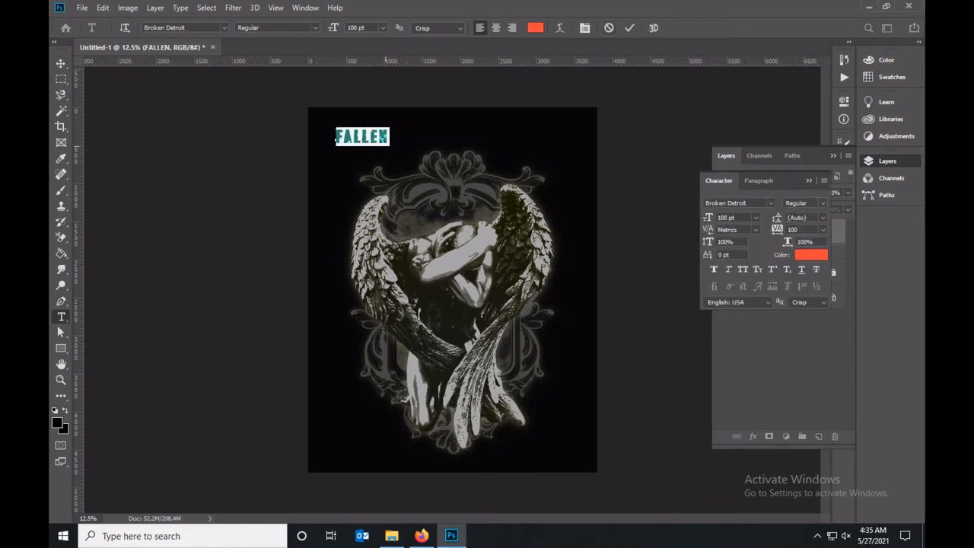
pyautogui.click(384, 144)
pyautogui.hotkey('ctrl', 't')
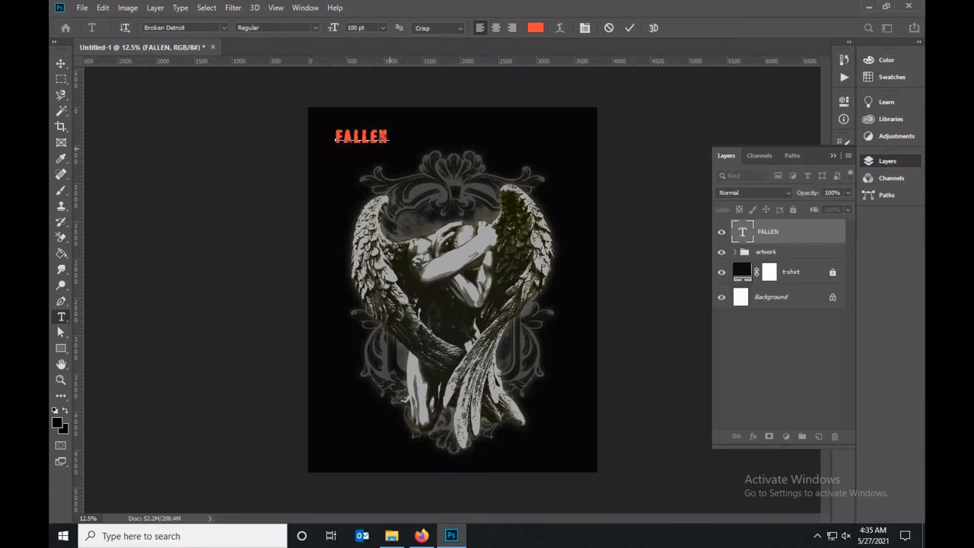
pyautogui.hotkey('ctrl', 't')
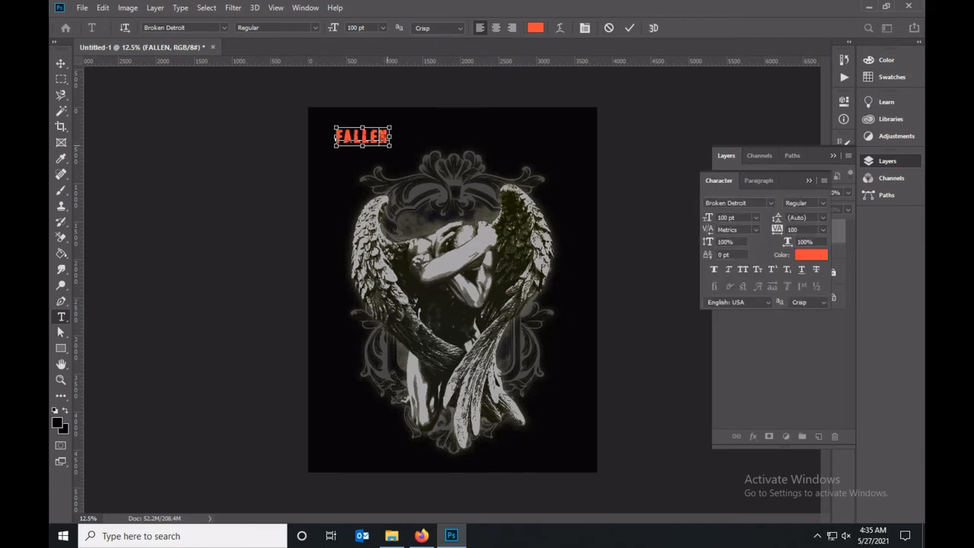
pyautogui.moveTo(391, 146); pyautogui.dragTo(572, 211)
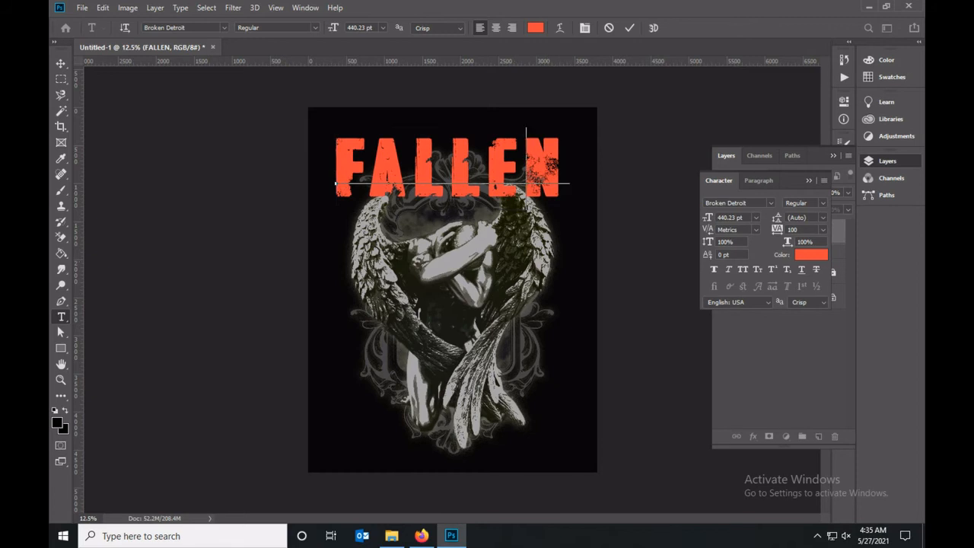
# Preview different fonts on the FALLEN text and change its font to Geizer.
pyautogui.click(223, 27)
pyautogui.click(295, 72)
pyautogui.moveTo(569, 171); pyautogui.dragTo(327, 169)
pyautogui.click(223, 27)
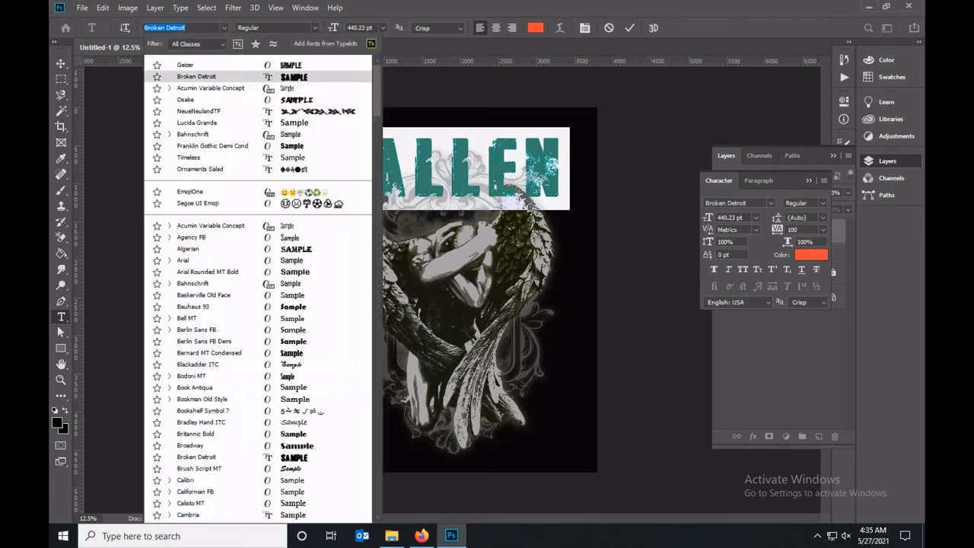
pyautogui.press('Down')
pyautogui.press('Down')
pyautogui.press('Down')
pyautogui.press('Down')
pyautogui.press('Down')
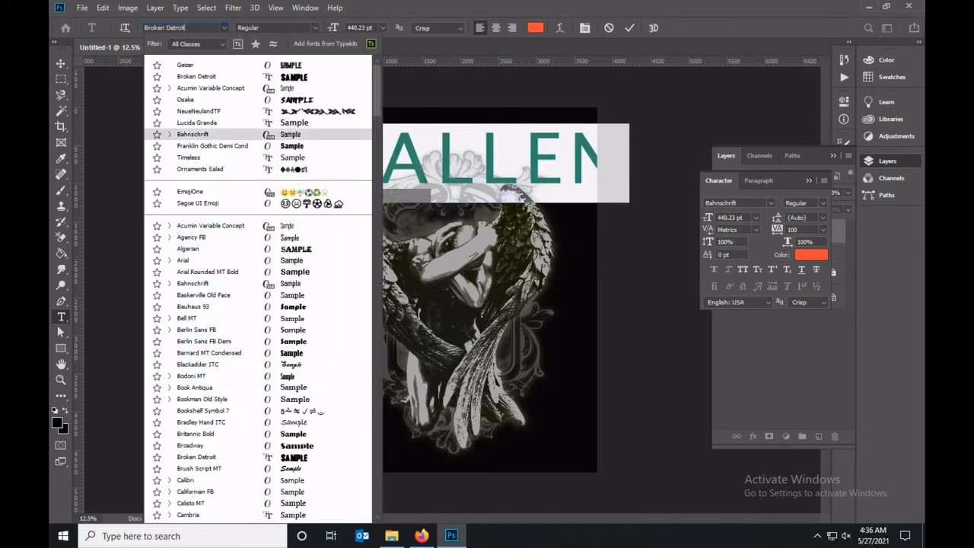
pyautogui.press('Down')
pyautogui.press('Down')
pyautogui.press('Down')
pyautogui.press('Down')
pyautogui.press('Down')
pyautogui.press('Down')
pyautogui.press('Down')
pyautogui.press('Down')
pyautogui.press('Down')
pyautogui.press('Down')
pyautogui.press('Down')
pyautogui.press('Down')
pyautogui.press('Down')
pyautogui.press('Down')
pyautogui.press('Down')
pyautogui.press('Down')
pyautogui.press('Down')
pyautogui.press('Down')
pyautogui.press('Down')
pyautogui.press('Down')
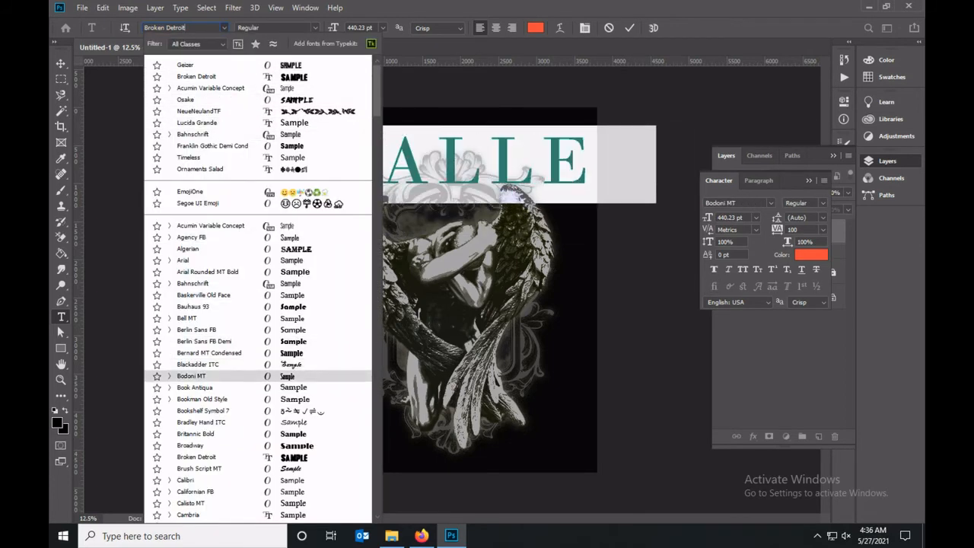
pyautogui.press('Down')
pyautogui.press('Down')
pyautogui.press('Down')
pyautogui.press('Down')
pyautogui.press('Down')
pyautogui.press('Down')
pyautogui.press('Down')
pyautogui.press('Down')
pyautogui.press('Down')
pyautogui.press('Down')
pyautogui.press('Down')
pyautogui.press('Down')
pyautogui.press('Down')
pyautogui.press('Down')
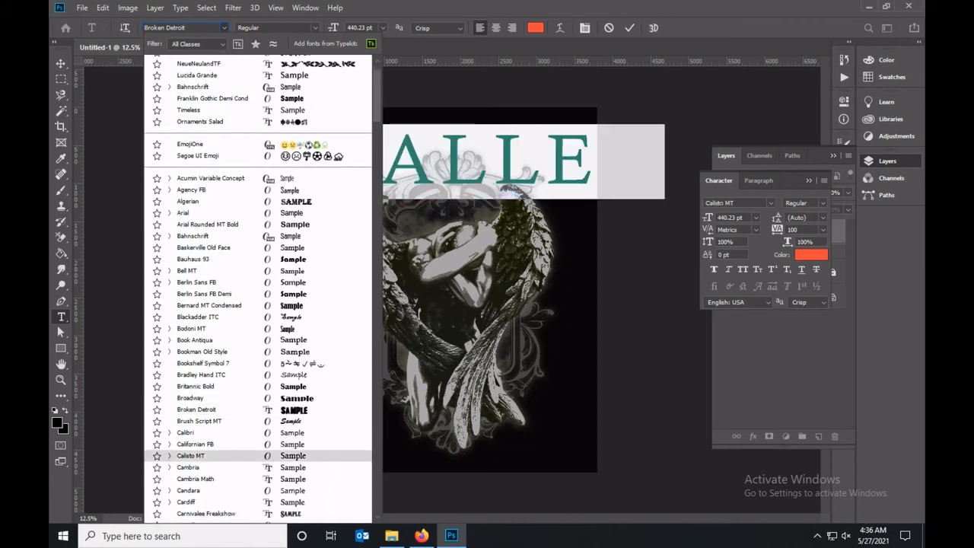
pyautogui.press('Down')
pyautogui.press('Down')
pyautogui.press('Down')
pyautogui.press('Down')
pyautogui.press('Down')
pyautogui.press('Down')
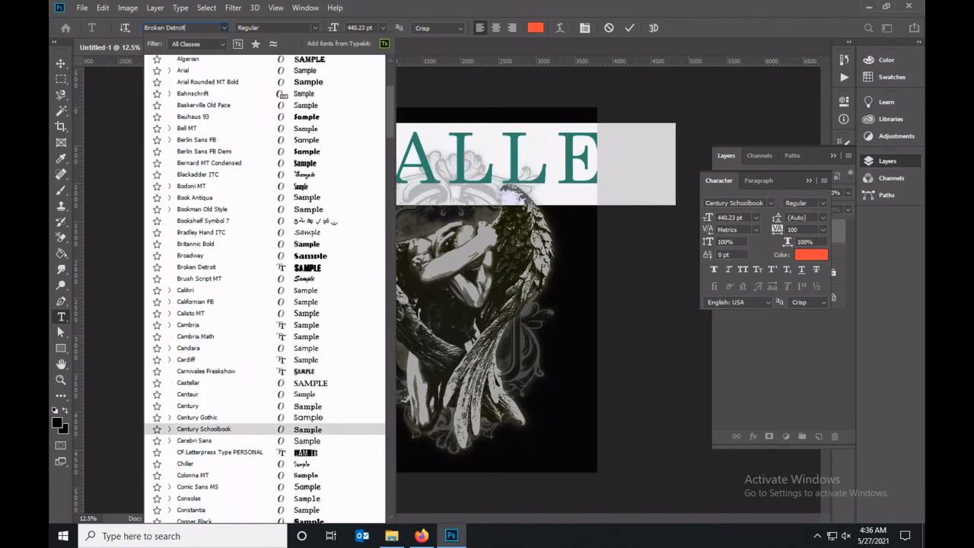
pyautogui.press('Down')
pyautogui.press('Down')
pyautogui.press('Down')
pyautogui.press('Down')
pyautogui.press('Down')
pyautogui.press('Down')
pyautogui.press('Down')
pyautogui.press('Down')
pyautogui.press('Down')
pyautogui.press('Down')
pyautogui.press('Down')
pyautogui.press('Down')
pyautogui.press('Down')
pyautogui.press('Down')
pyautogui.press('Down')
pyautogui.press('Down')
pyautogui.press('Down')
pyautogui.press('Down')
pyautogui.press('Down')
pyautogui.press('Down')
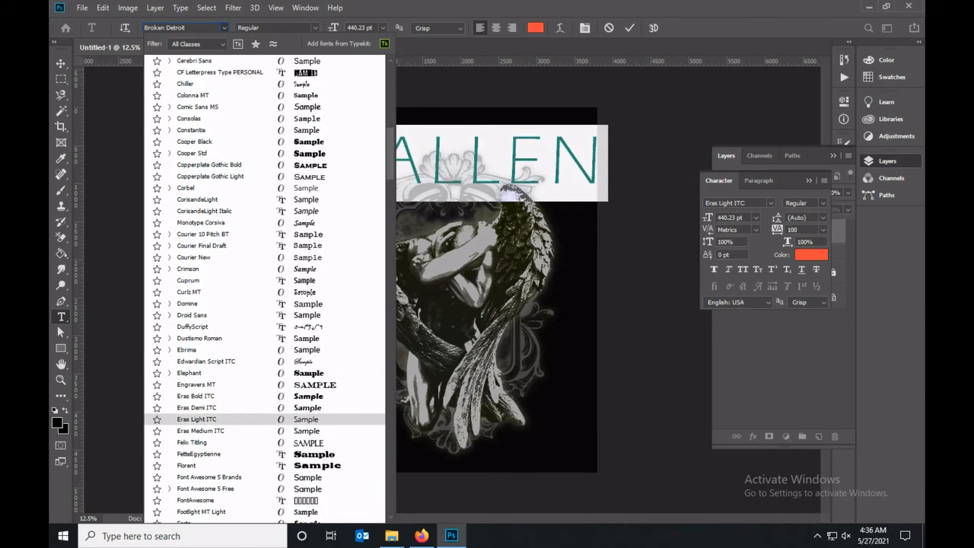
pyautogui.press('Down')
pyautogui.press('Down')
pyautogui.press('Down')
pyautogui.press('Down')
pyautogui.press('Down')
pyautogui.press('Down')
pyautogui.press('Down')
pyautogui.press('Down')
pyautogui.press('Down')
pyautogui.press('Down')
pyautogui.press('Down')
pyautogui.press('Down')
pyautogui.press('Down')
pyautogui.press('Down')
pyautogui.press('Down')
pyautogui.press('Down')
pyautogui.press('Down')
pyautogui.press('Down')
pyautogui.press('Down')
pyautogui.press('Down')
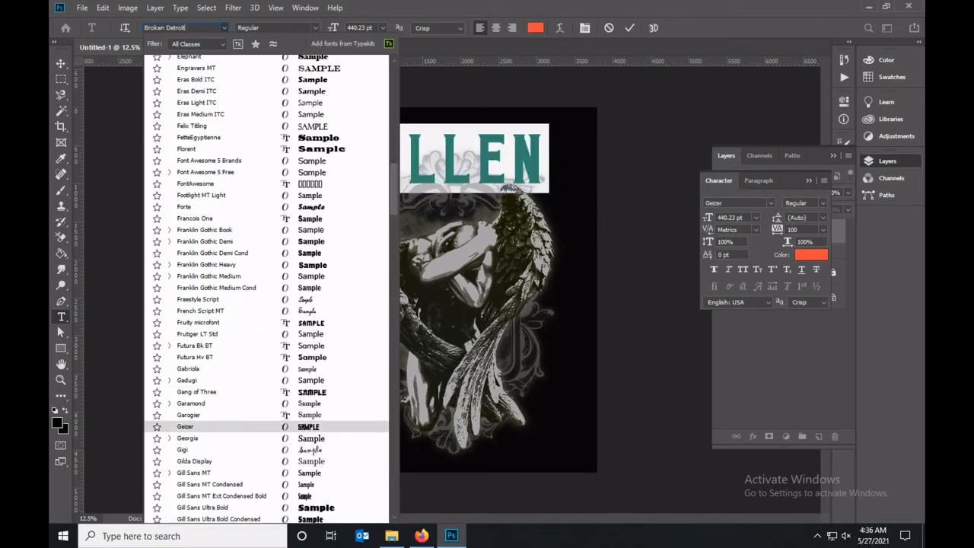
pyautogui.press('Return')
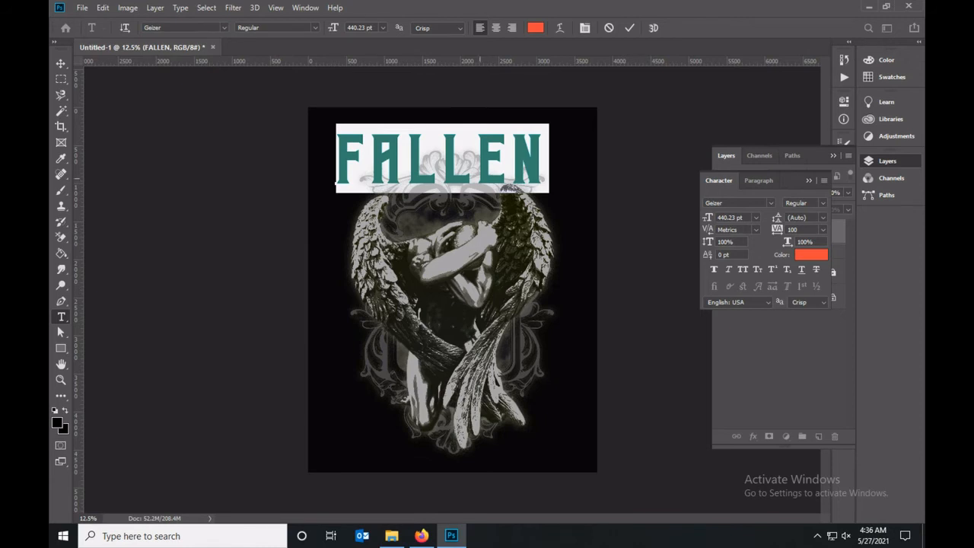
# Reduce the letter tracking of the FALLEN text to 25.
pyautogui.click(585, 28)
pyautogui.click(585, 28)
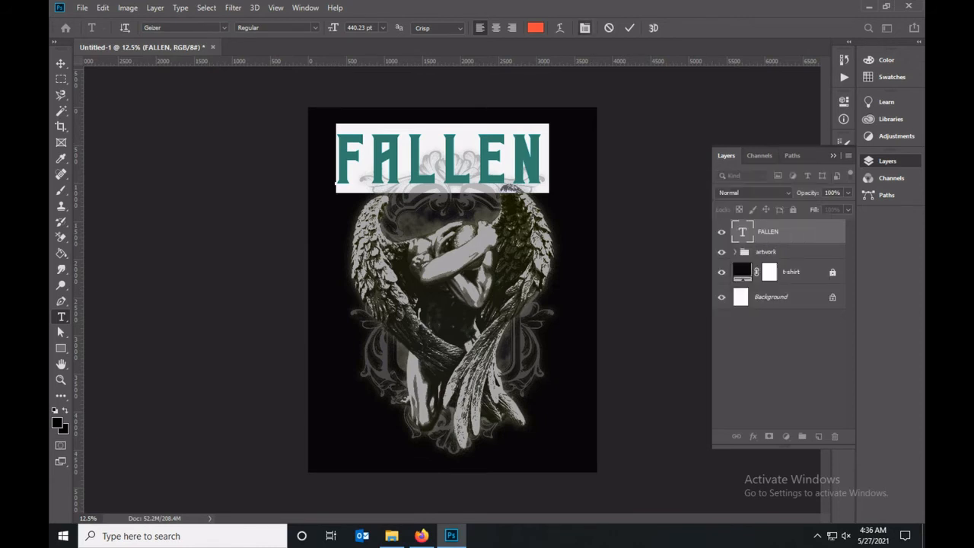
pyautogui.click(823, 229)
pyautogui.click(801, 336)
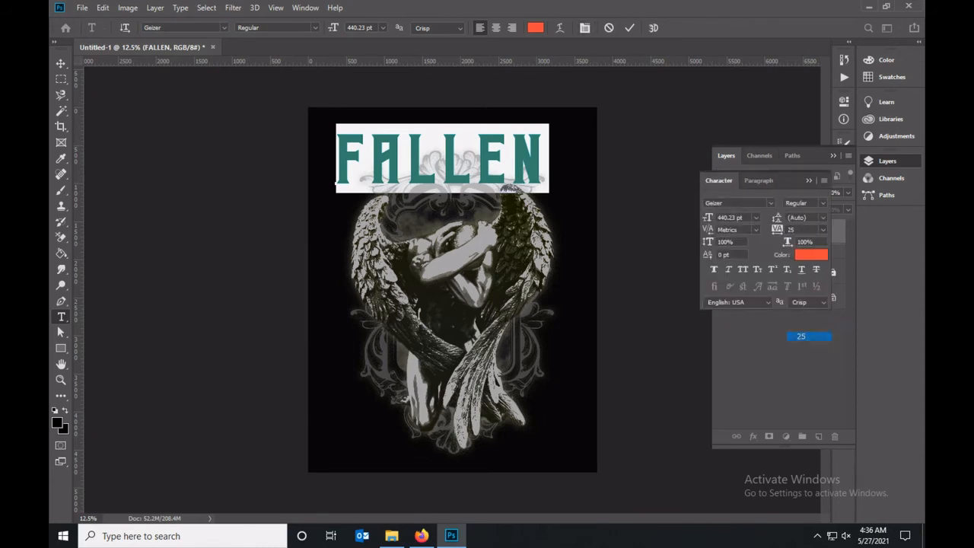
# Move the FALLEN text to the middle above the angel and scale it up to about 534 pt.
pyautogui.click(61, 64)
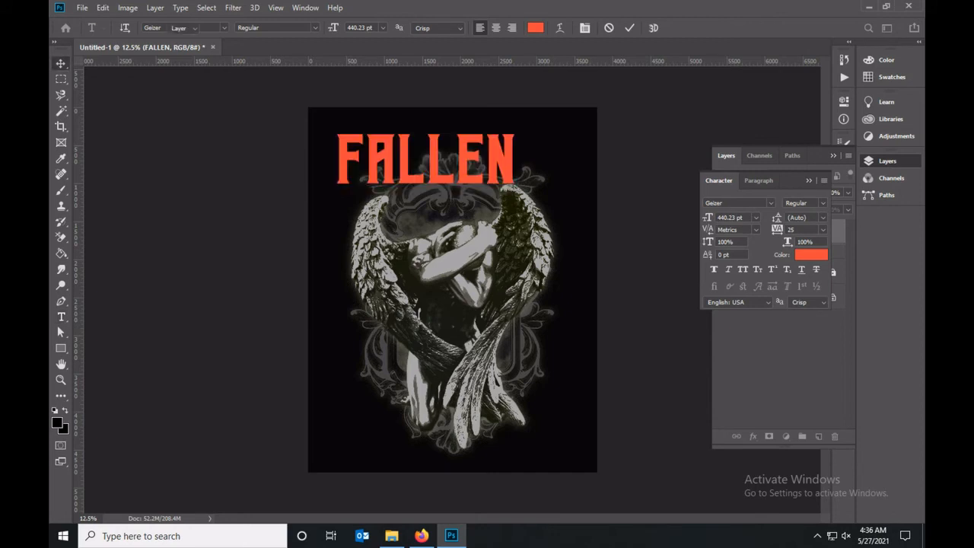
pyautogui.moveTo(499, 165); pyautogui.dragTo(526, 163)
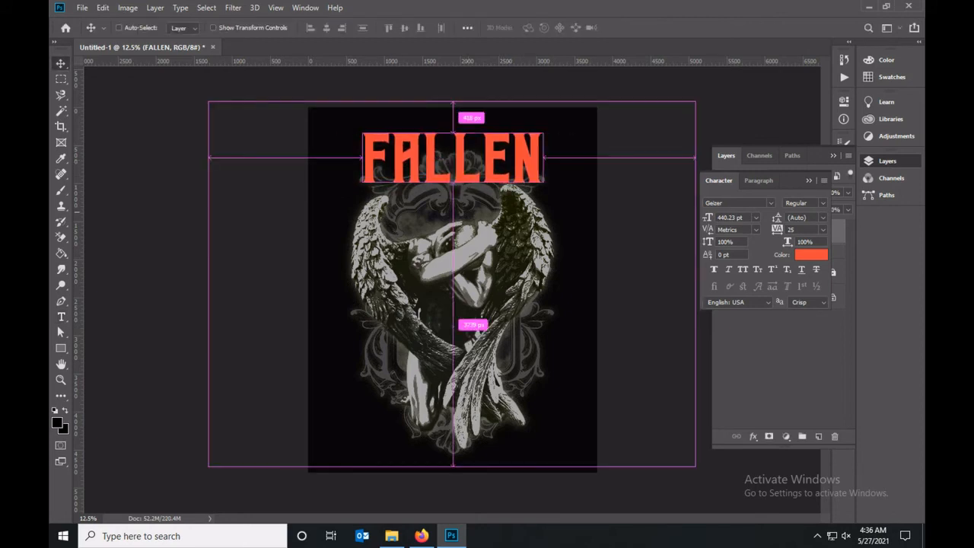
pyautogui.hotkey('ctrl', 't')
pyautogui.moveTo(360, 192); pyautogui.dragTo(339, 199)
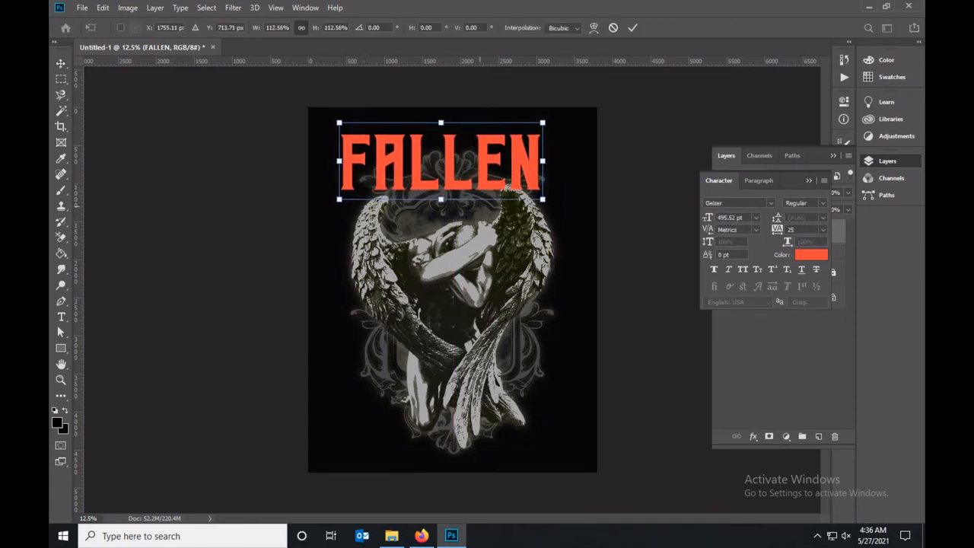
pyautogui.moveTo(544, 200); pyautogui.dragTo(559, 206)
pyautogui.press('Return')
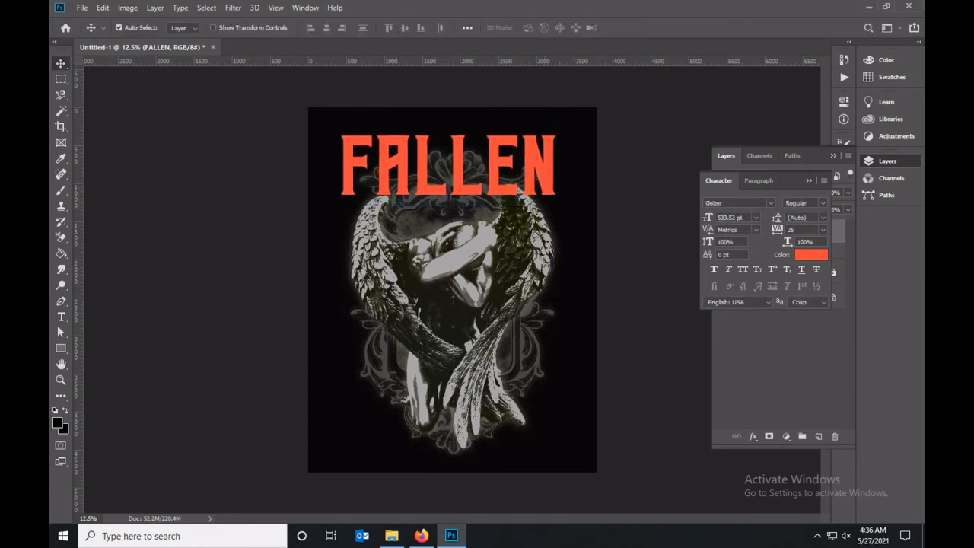
# Warp the FALLEN text with the Arc Lower style, horizontal, and a bend of -50%.
pyautogui.press('t')
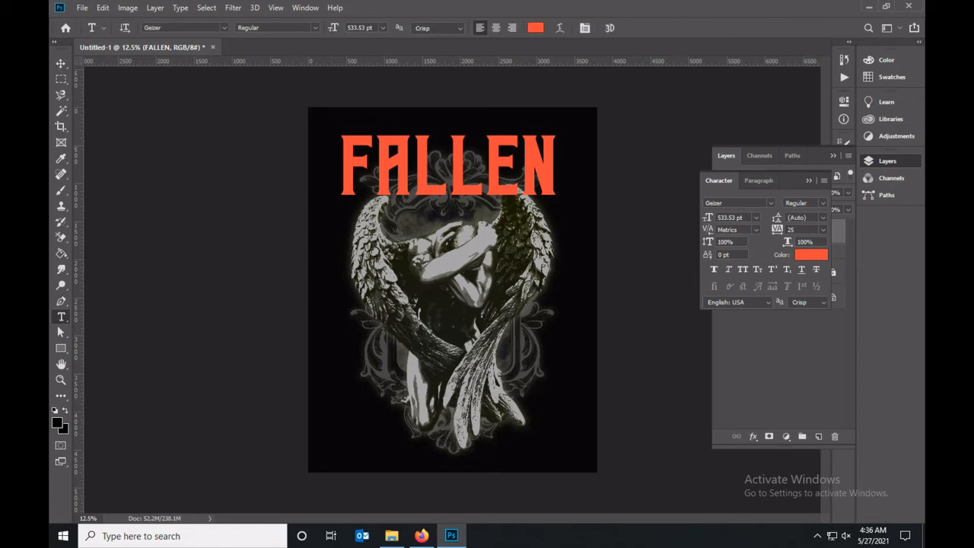
pyautogui.click(559, 28)
pyautogui.click(601, 265)
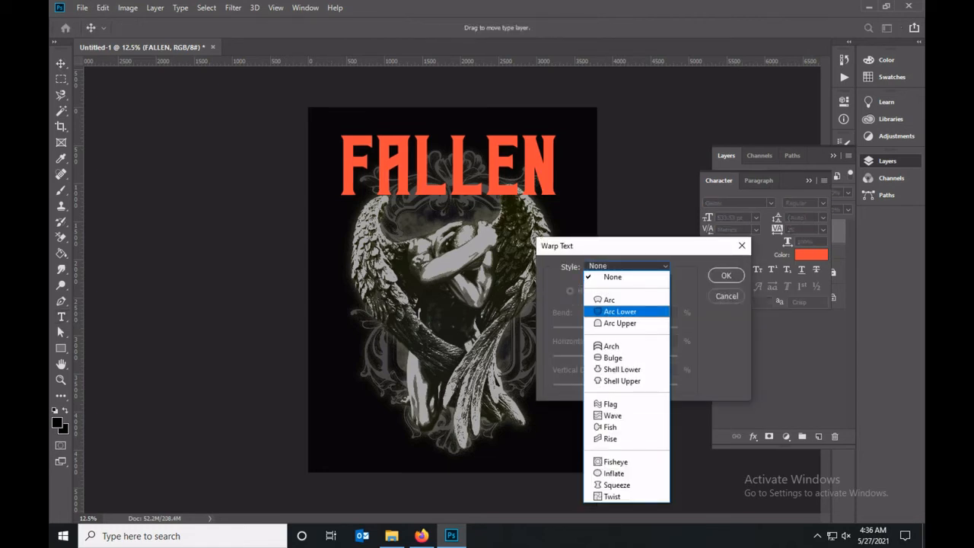
pyautogui.click(620, 311)
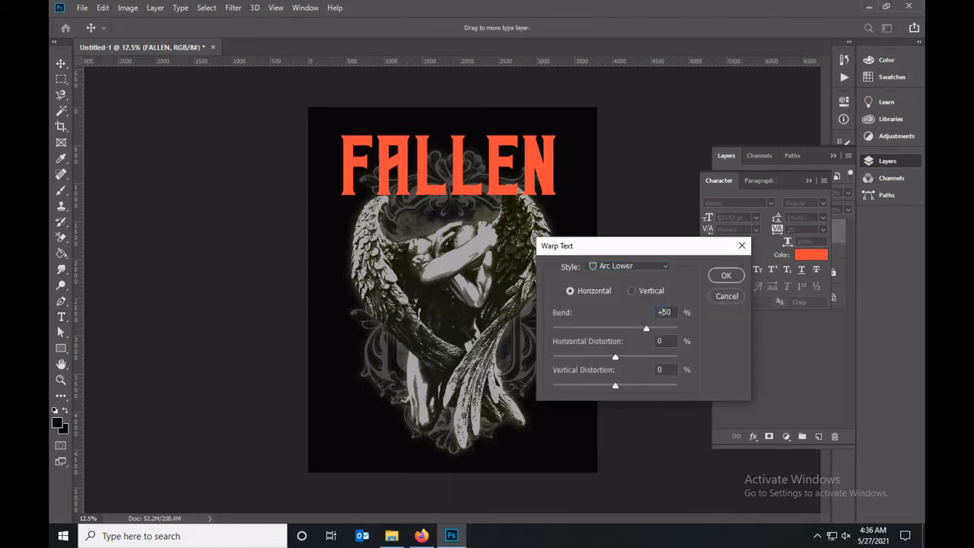
pyautogui.moveTo(663, 312); pyautogui.dragTo(660, 312)
pyautogui.write('-')
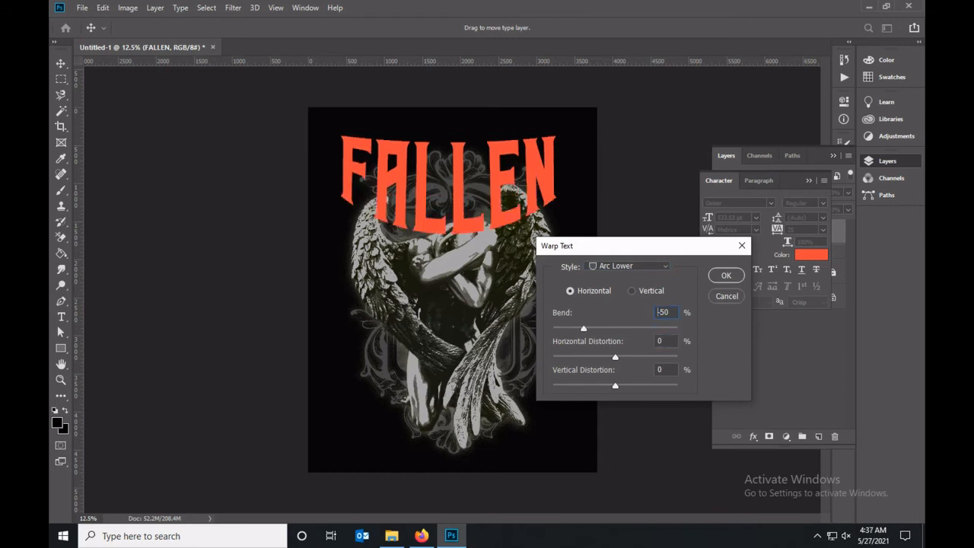
# Set the Arc Lower warp bend of the FALLEN text to -31% and apply the warp.
pyautogui.press('Delete')
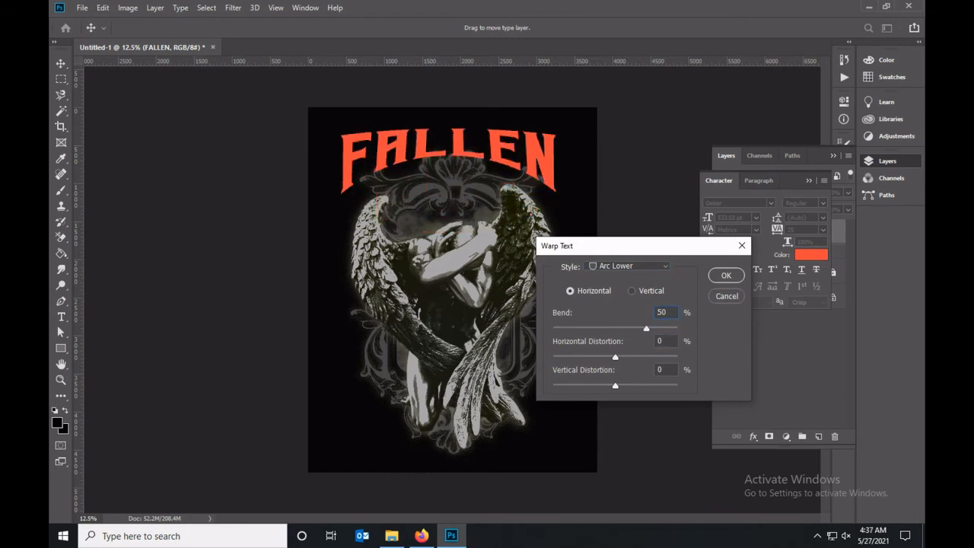
pyautogui.press('Down')
pyautogui.press('Down')
pyautogui.press('Down')
pyautogui.press('Down')
pyautogui.press('Down')
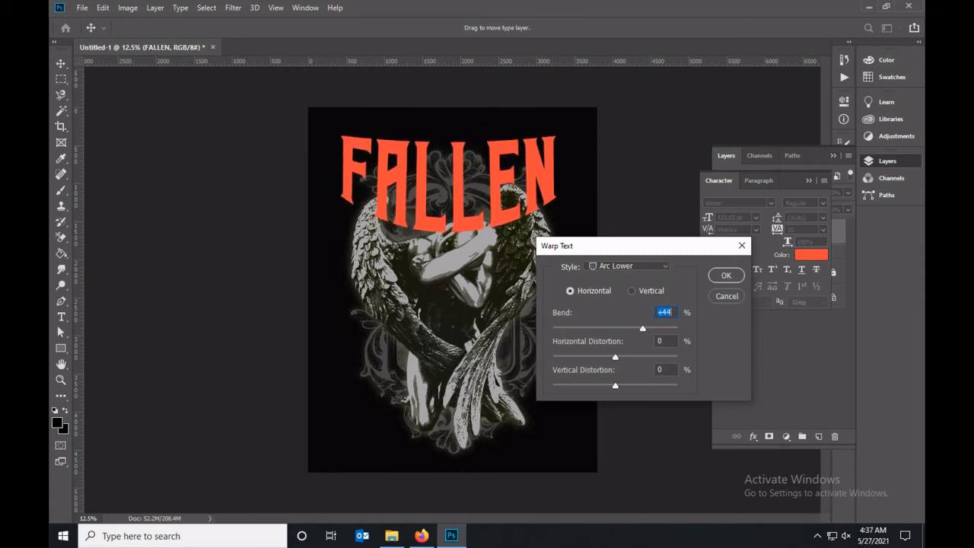
pyautogui.press('Down')
pyautogui.press('Down')
pyautogui.press('Down')
pyautogui.press('Down')
pyautogui.press('Down')
pyautogui.press('Down')
pyautogui.press('Down')
pyautogui.press('Down')
pyautogui.press('Down')
pyautogui.press('Down')
pyautogui.press('Down')
pyautogui.press('Down')
pyautogui.press('Down')
pyautogui.press('Down')
pyautogui.press('Down')
pyautogui.press('Down')
pyautogui.press('Down')
pyautogui.press('Down')
pyautogui.press('Down')
pyautogui.press('Down')
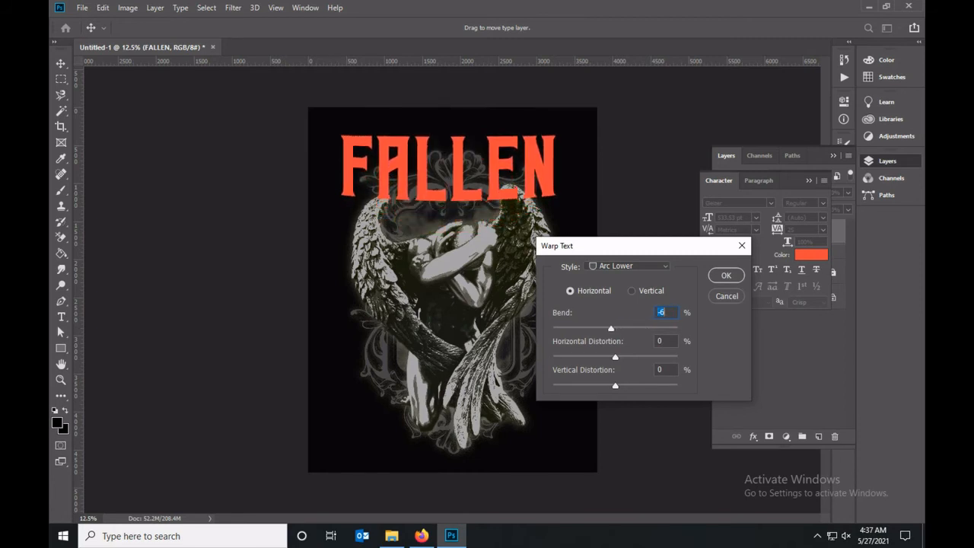
pyautogui.press('Down')
pyautogui.press('Down')
pyautogui.press('Down')
pyautogui.press('Down')
pyautogui.press('Down')
pyautogui.press('Down')
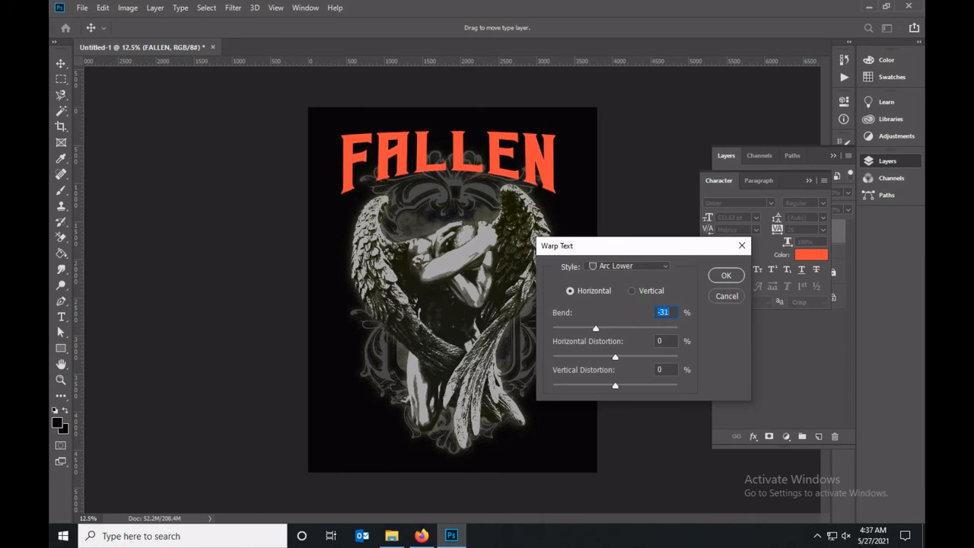
pyautogui.press('Return')
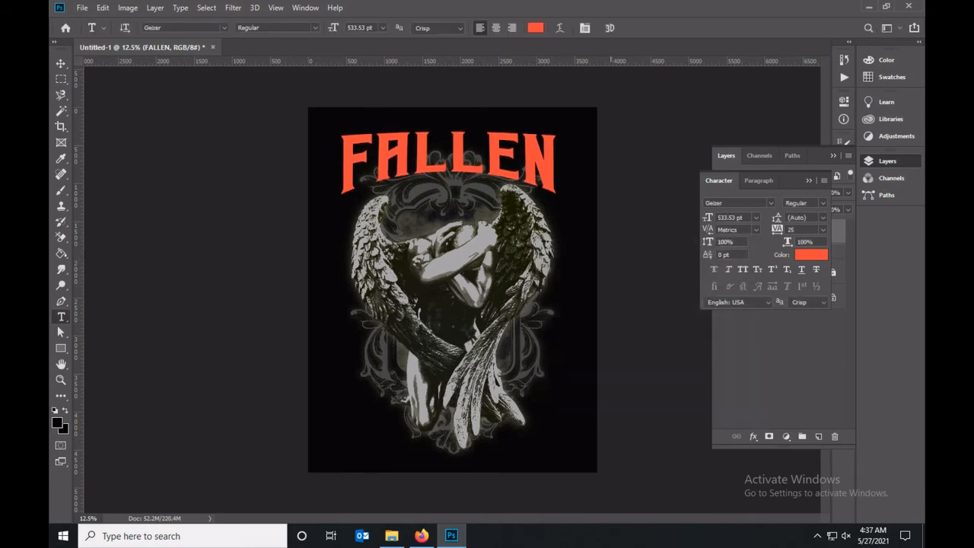
# Close the character settings and nudge the FALLEN text down closer to the angel's wings.
pyautogui.click(809, 180)
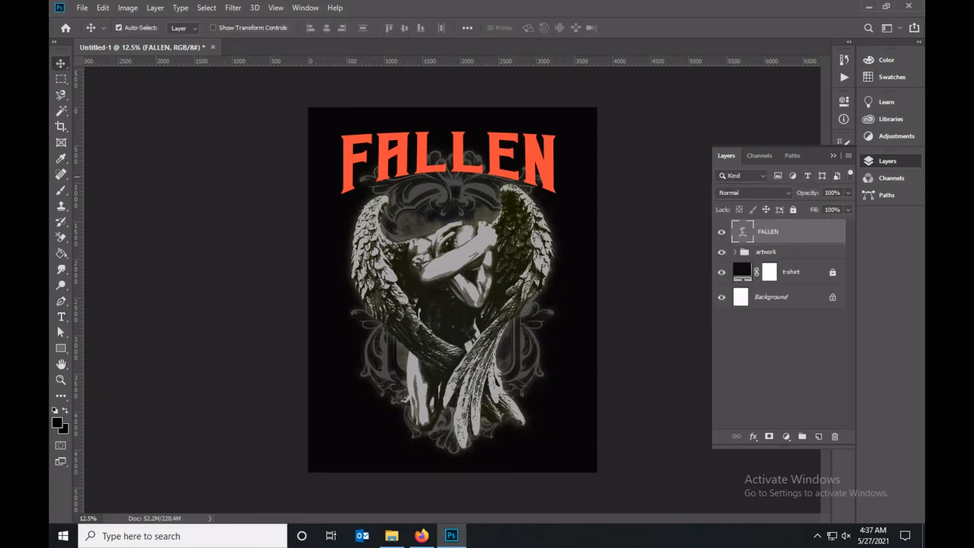
pyautogui.hotkey('shift', 'Down')
pyautogui.hotkey('shift', 'Down')
pyautogui.hotkey('shift', 'Down')
pyautogui.hotkey('shift', 'Down')
pyautogui.hotkey('shift', 'Down')
pyautogui.hotkey('shift', 'Down')
pyautogui.hotkey('shift', 'Down')
pyautogui.hotkey('shift', 'Down')
pyautogui.hotkey('shift', 'Down')
pyautogui.hotkey('shift', 'Down')
pyautogui.hotkey('shift', 'Down')
pyautogui.hotkey('shift', 'Down')
pyautogui.hotkey('shift', 'Down')
pyautogui.hotkey('shift', 'Down')
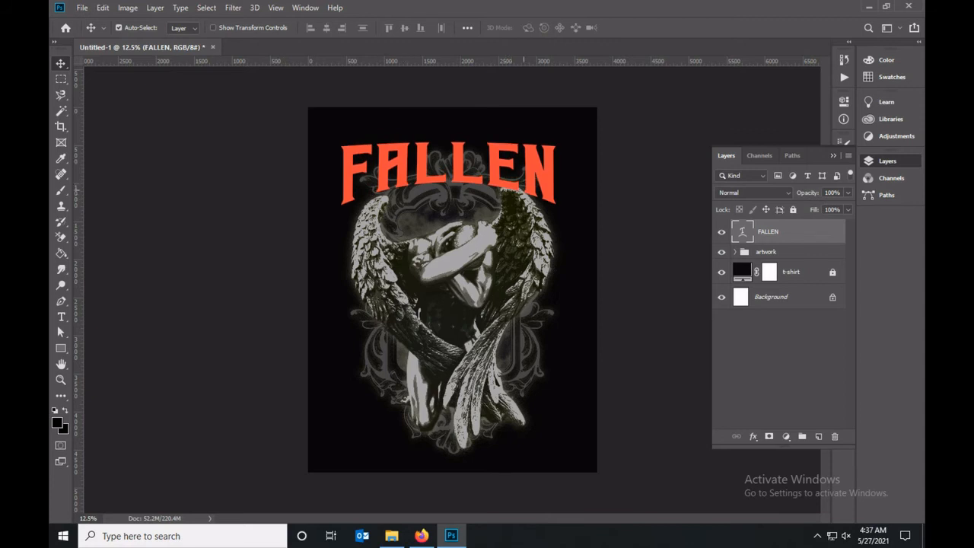
# Scale the FALLEN text and artwork layers together to about 113.2% and recenter them horizontally on the canvas.
pyautogui.moveTo(576, 125); pyautogui.dragTo(315, 457)
pyautogui.hotkey('ctrl', 't')
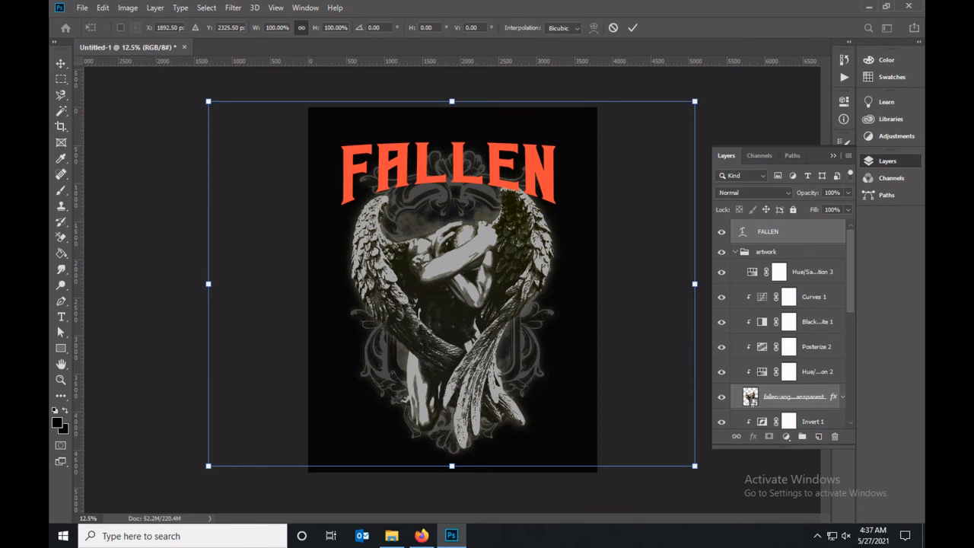
pyautogui.moveTo(694, 465); pyautogui.dragTo(715, 482)
pyautogui.moveTo(209, 101); pyautogui.dragTo(165, 69)
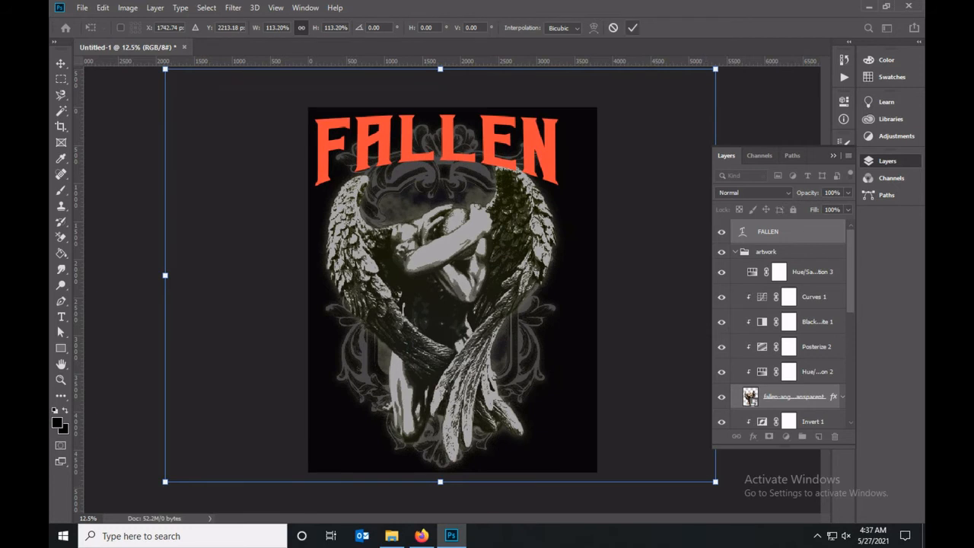
pyautogui.click(631, 27)
pyautogui.moveTo(454, 114); pyautogui.dragTo(468, 114)
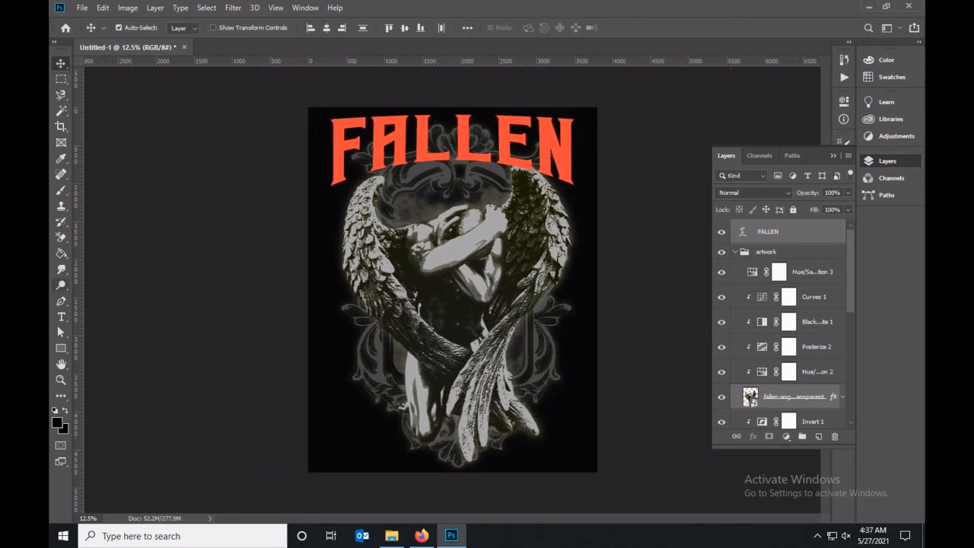
# Add a layer mask to the FALLEN text layer and display the mask on the canvas.
pyautogui.click(742, 232)
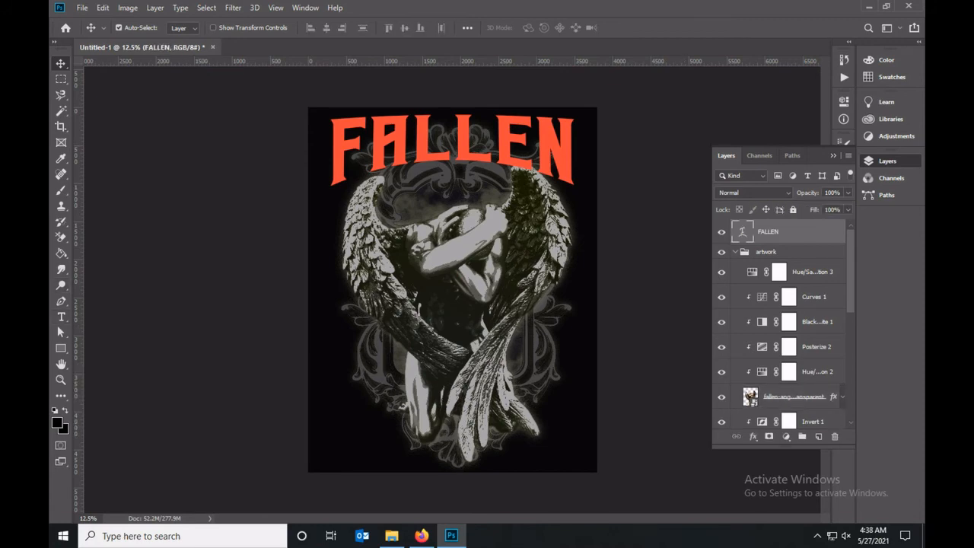
pyautogui.click(769, 436)
pyautogui.keyDown('alt'); pyautogui.click(768, 232); pyautogui.keyUp('alt')
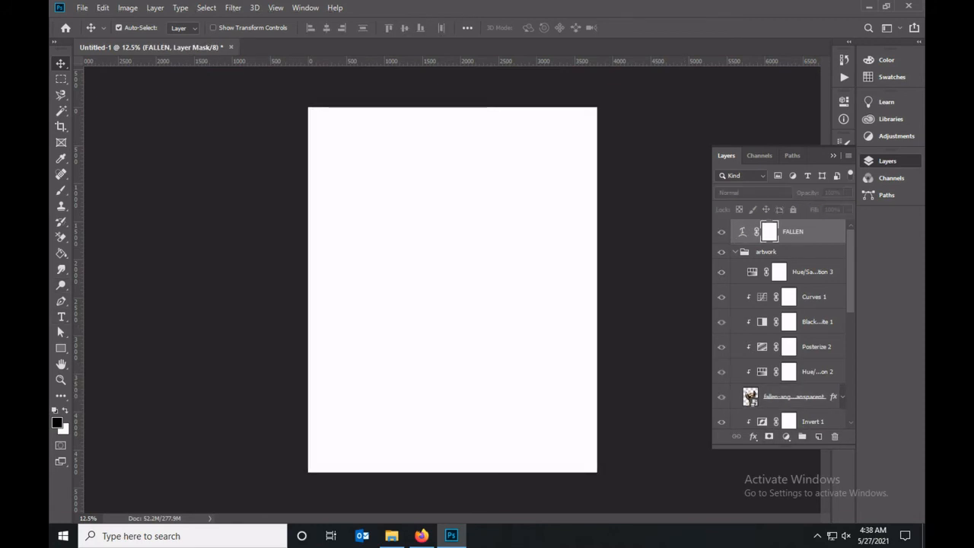
# Render Fibers on the FALLEN layer mask with variance 20 and strength 11.
pyautogui.click(233, 7)
pyautogui.moveTo(251, 203)
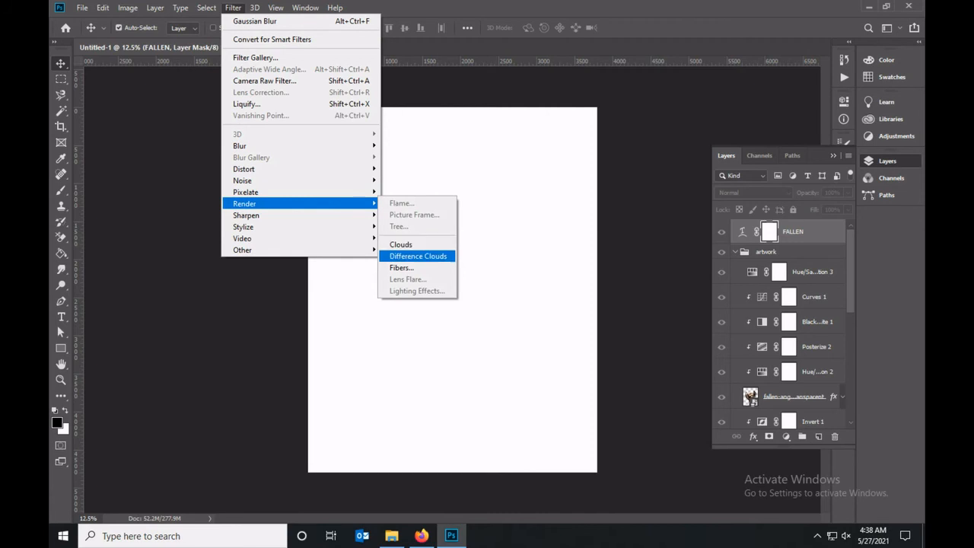
pyautogui.click(401, 267)
pyautogui.click(439, 341)
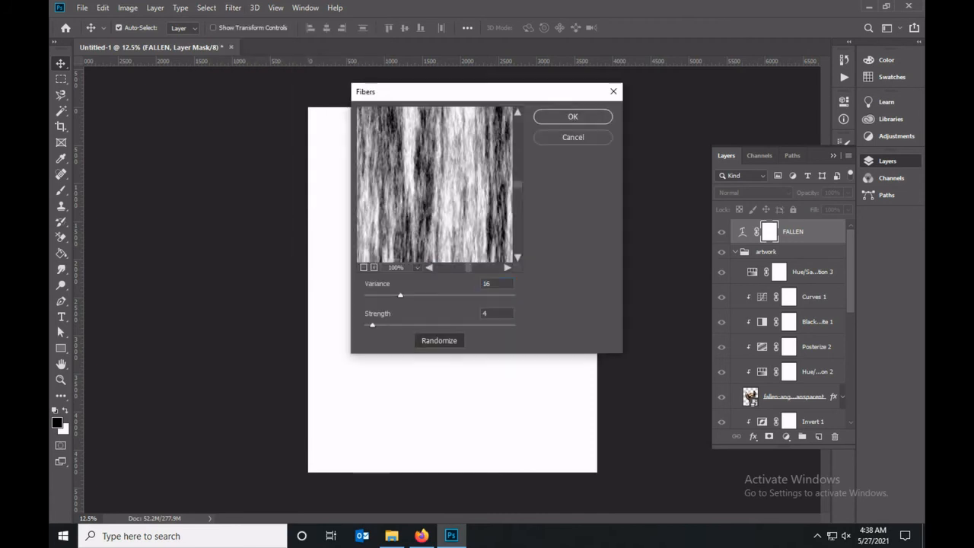
pyautogui.moveTo(401, 295)
pyautogui.mouseDown()
pyautogui.moveTo(378, 295)
pyautogui.moveTo(410, 296)
pyautogui.mouseUp()
pyautogui.moveTo(373, 325); pyautogui.dragTo(391, 325)
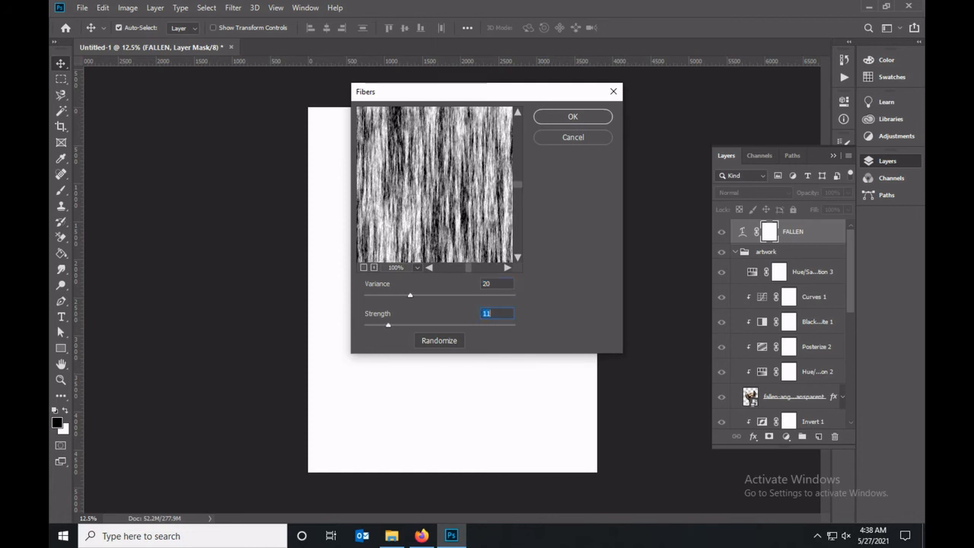
pyautogui.press('Return')
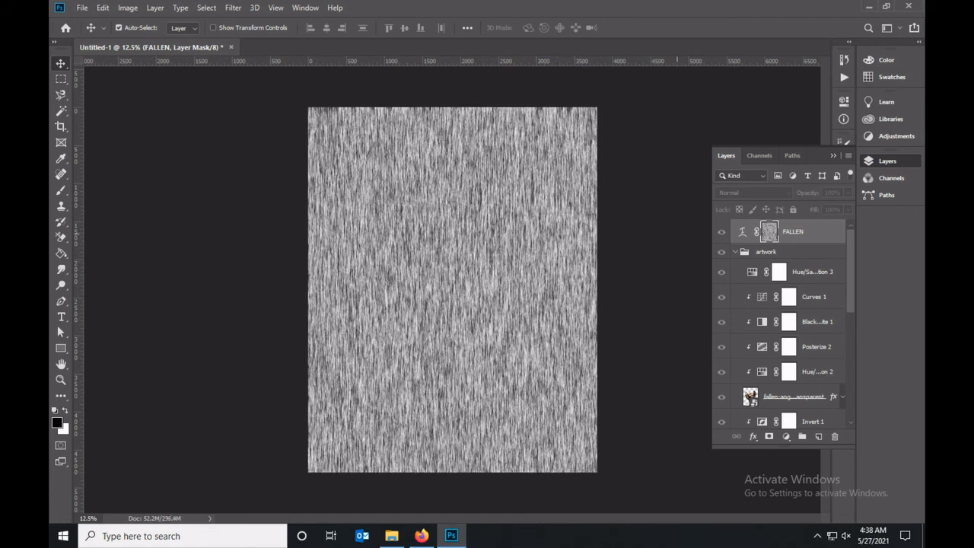
# Increase the FALLEN mask's contrast with Levels by moving the black and white input points inward, and return to the artwork view.
pyautogui.hotkey('ctrl', 'l')
pyautogui.moveTo(564, 219); pyautogui.dragTo(604, 219)
pyautogui.moveTo(718, 219); pyautogui.dragTo(645, 219)
pyautogui.click(767, 106)
pyautogui.click(743, 232)
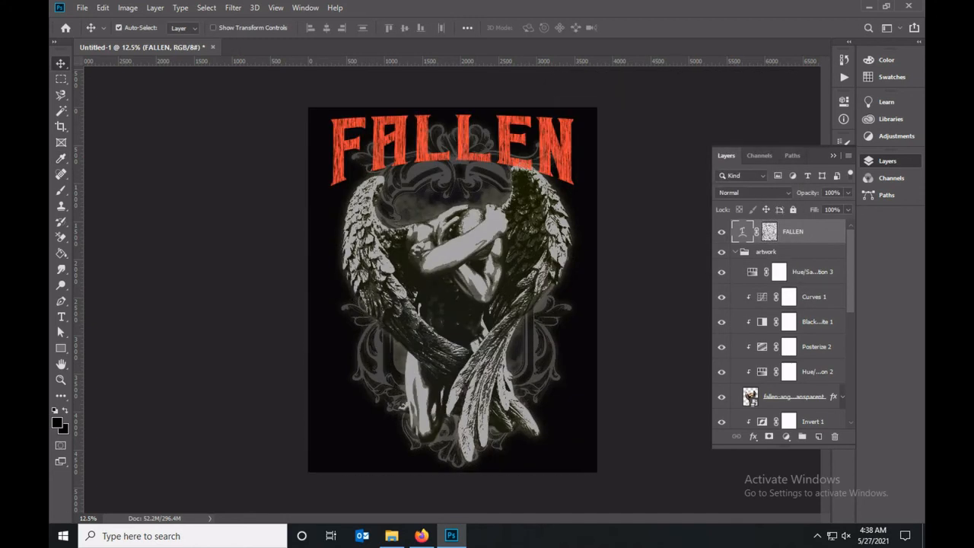
# Collapse the artwork group, add a layer mask to it and display the mask on the canvas.
pyautogui.click(736, 252)
pyautogui.click(767, 252)
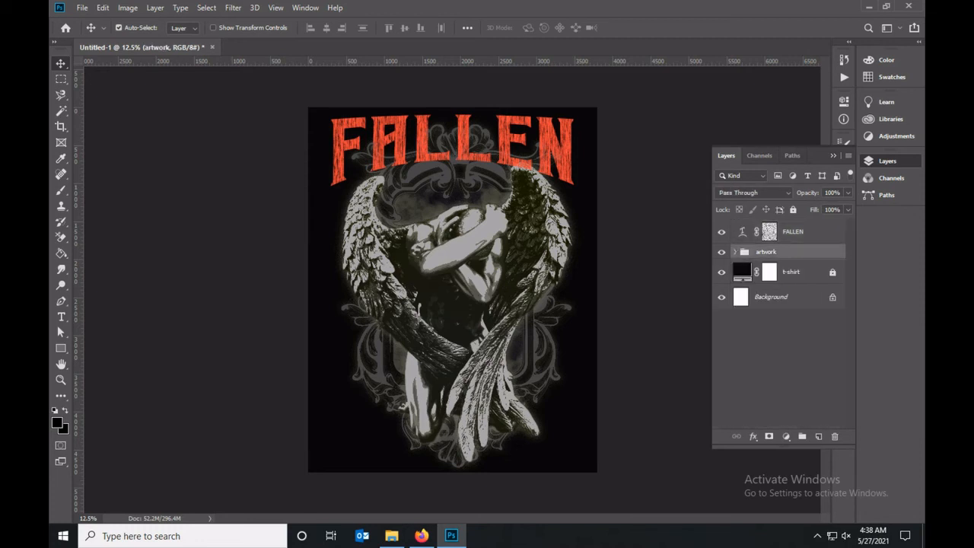
pyautogui.click(769, 436)
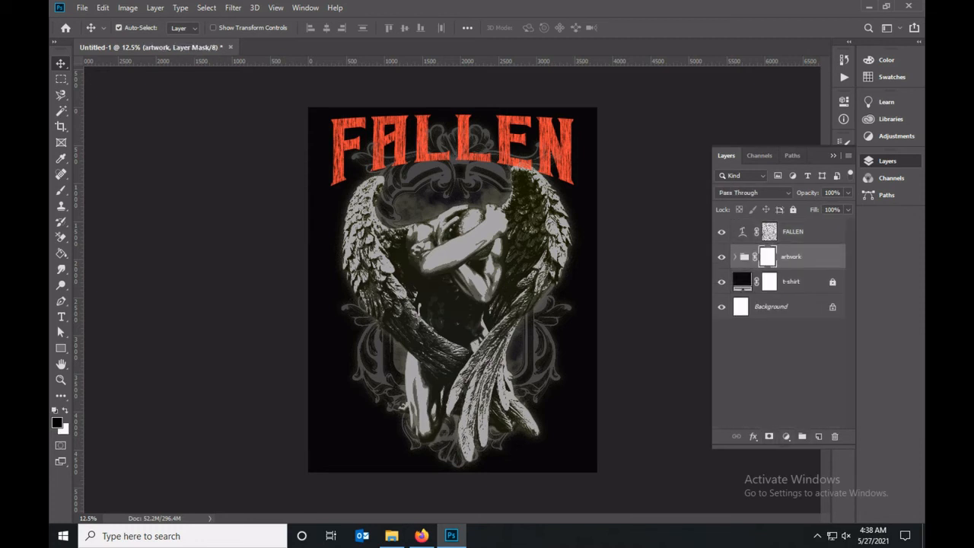
pyautogui.keyDown('alt'); pyautogui.click(767, 256); pyautogui.keyUp('alt')
# Render Fibers on the artwork group's mask, keeping the previous filter settings.
pyautogui.click(233, 8)
pyautogui.moveTo(245, 204)
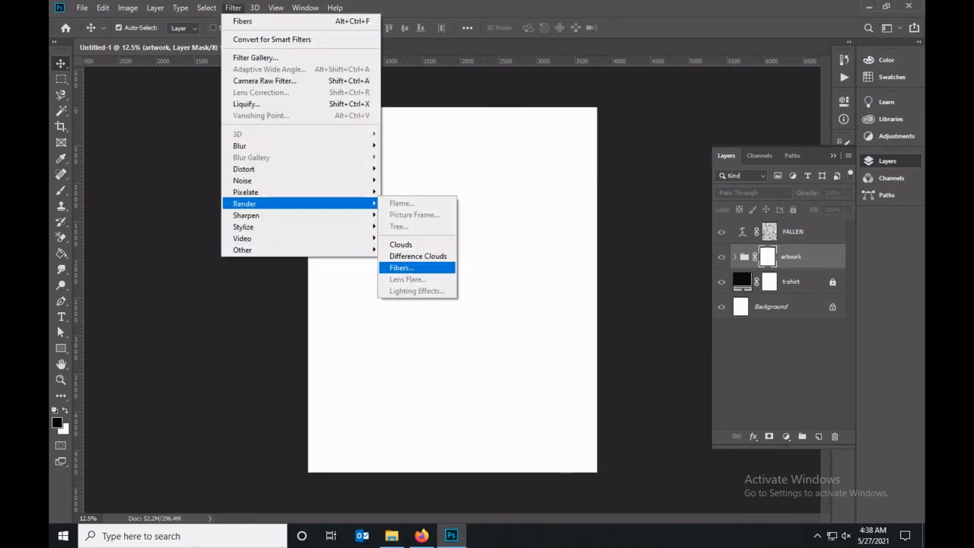
pyautogui.press('Up')
pyautogui.press('Up')
pyautogui.press('Down')
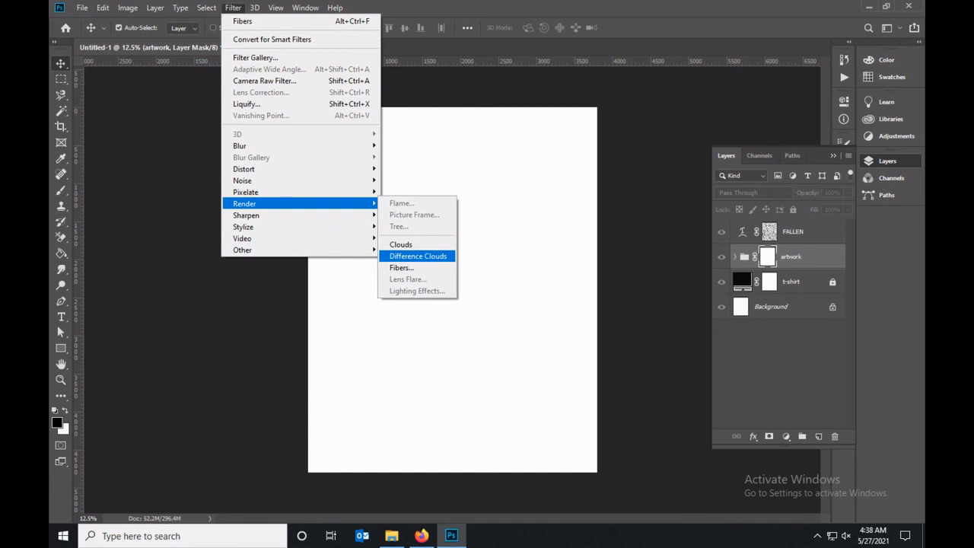
pyautogui.press('Down')
pyautogui.press('Return')
pyautogui.press('Return')
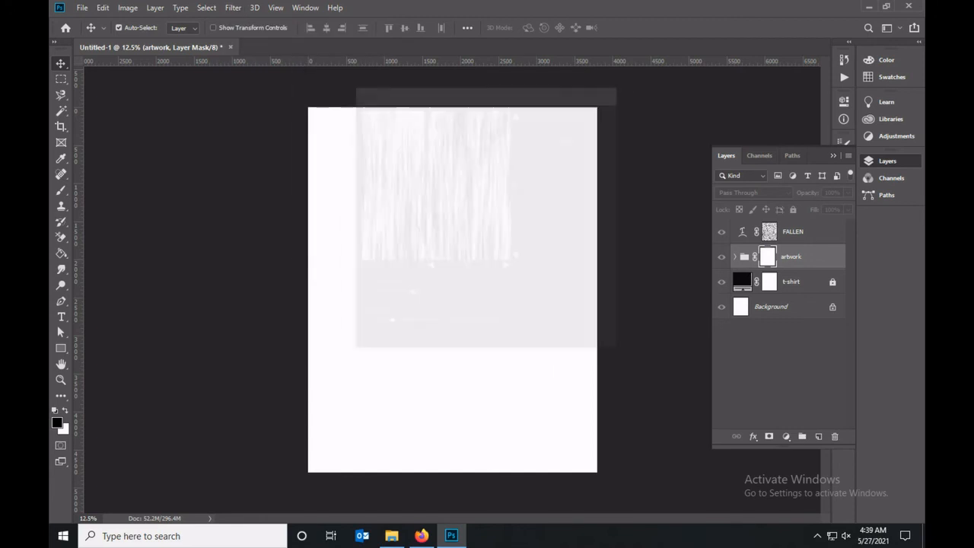
# Brighten the artwork group's mask with Levels by lowering the white input point, and return to the artwork view.
pyautogui.hotkey('ctrl', 'l')
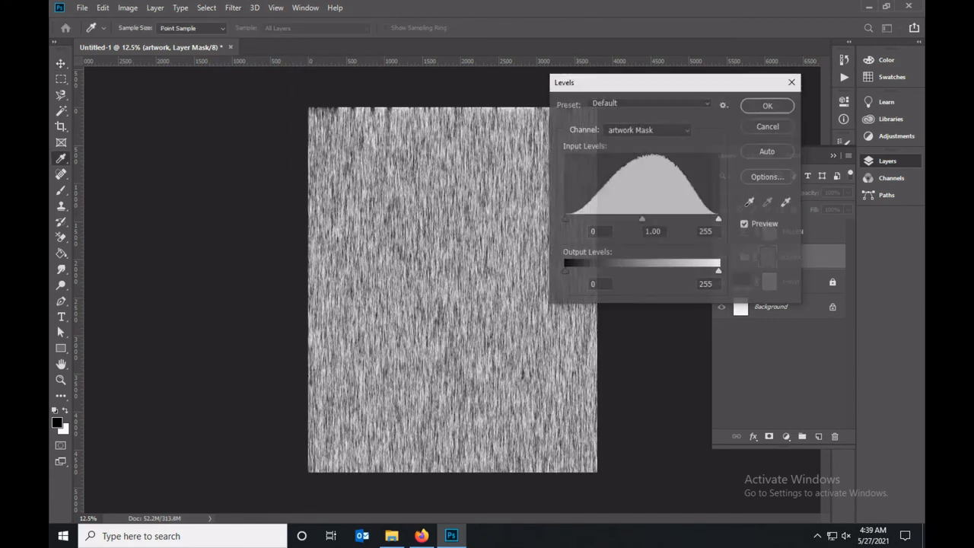
pyautogui.moveTo(719, 219); pyautogui.dragTo(622, 219)
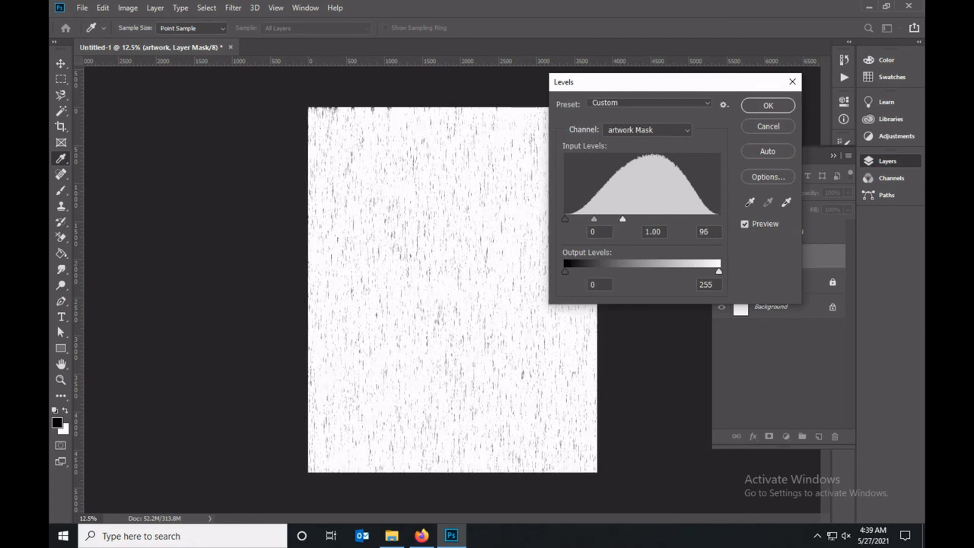
pyautogui.moveTo(623, 219); pyautogui.dragTo(626, 219)
pyautogui.click(768, 106)
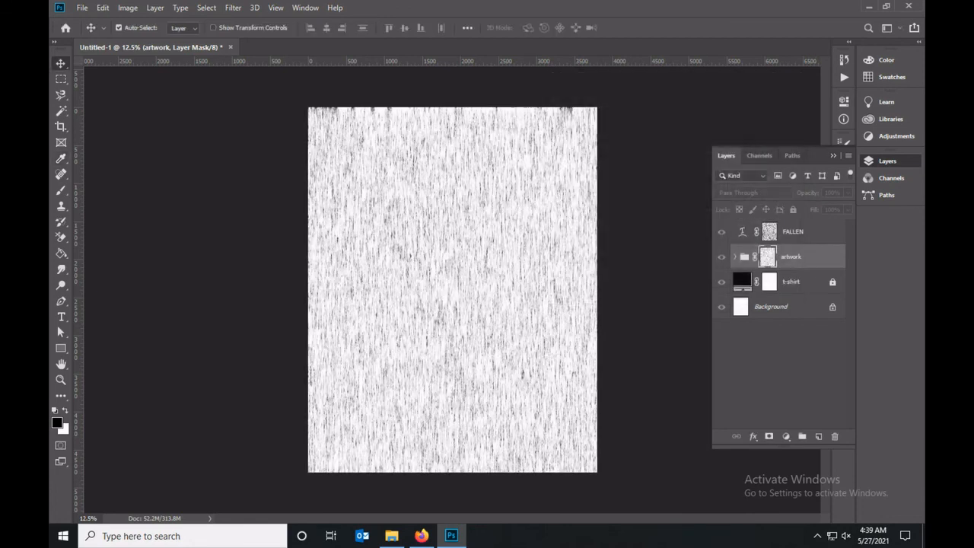
pyautogui.click(744, 256)
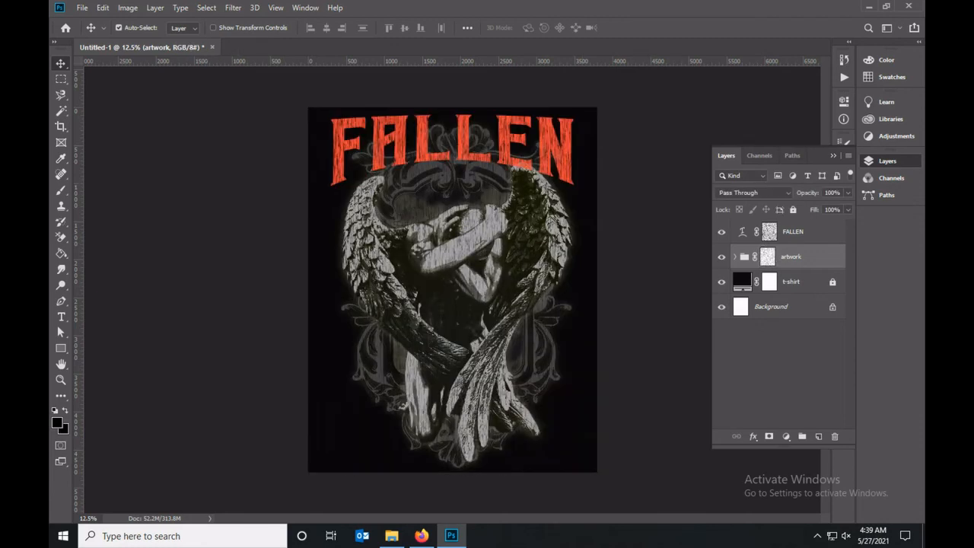
pyautogui.click(770, 231)
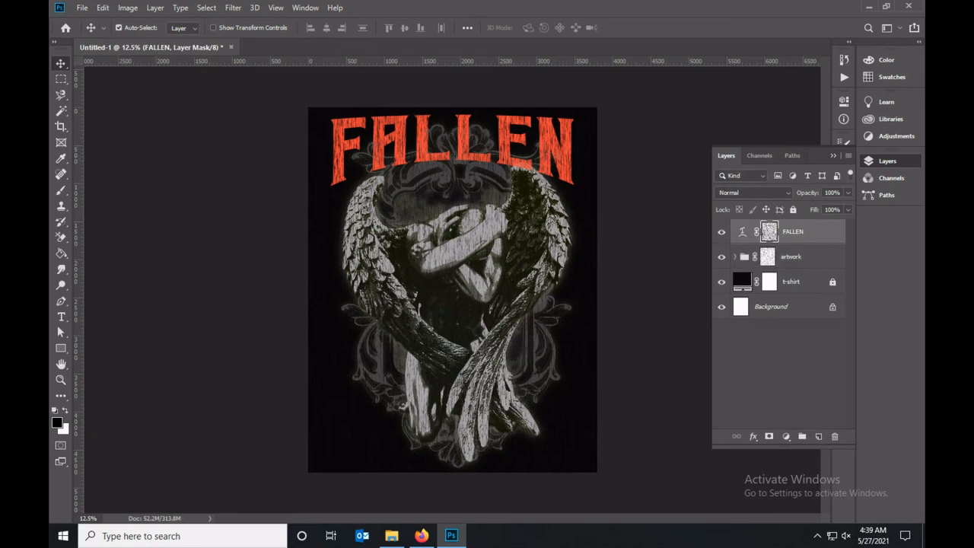
pyautogui.doubleClick(824, 232)
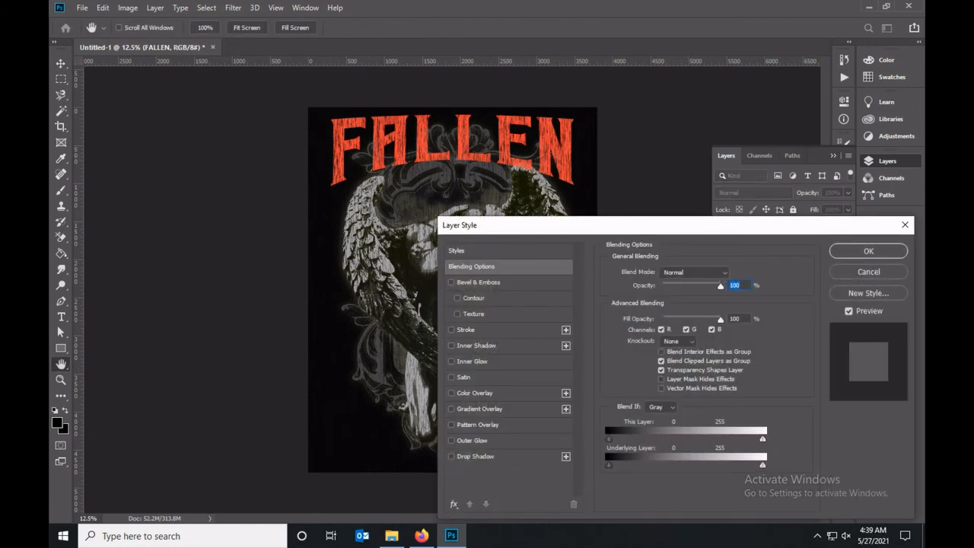
pyautogui.click(466, 330)
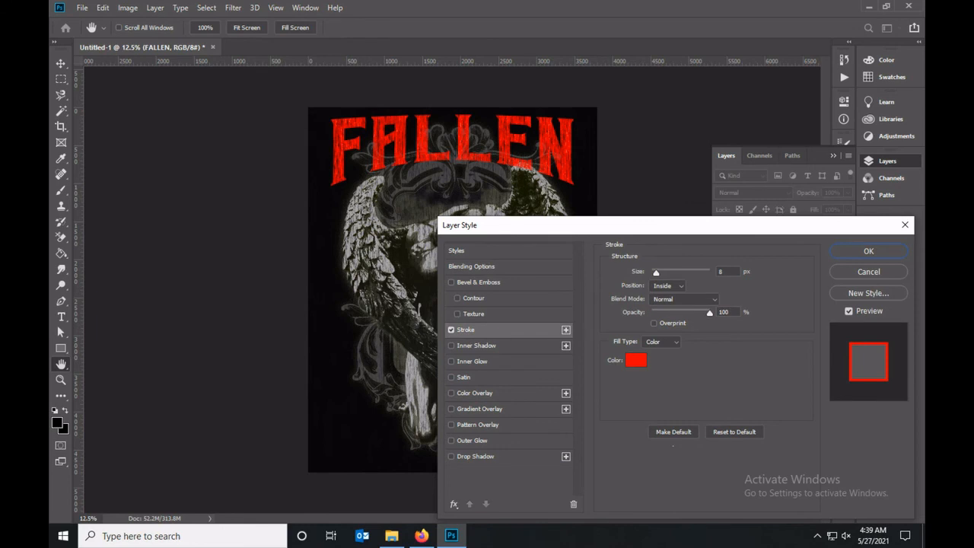
pyautogui.click(636, 360)
pyautogui.press('Return')
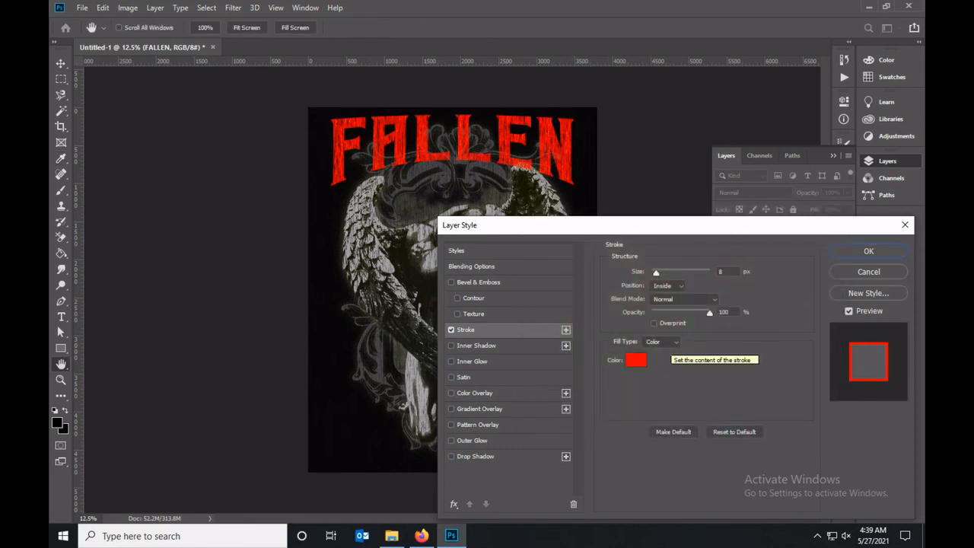
pyautogui.moveTo(656, 273); pyautogui.dragTo(651, 272)
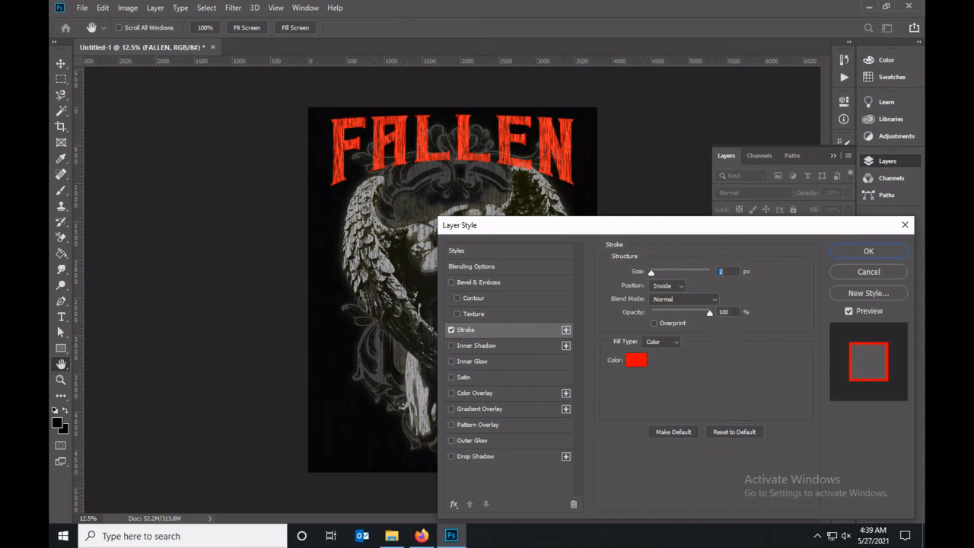
pyautogui.press('Return')
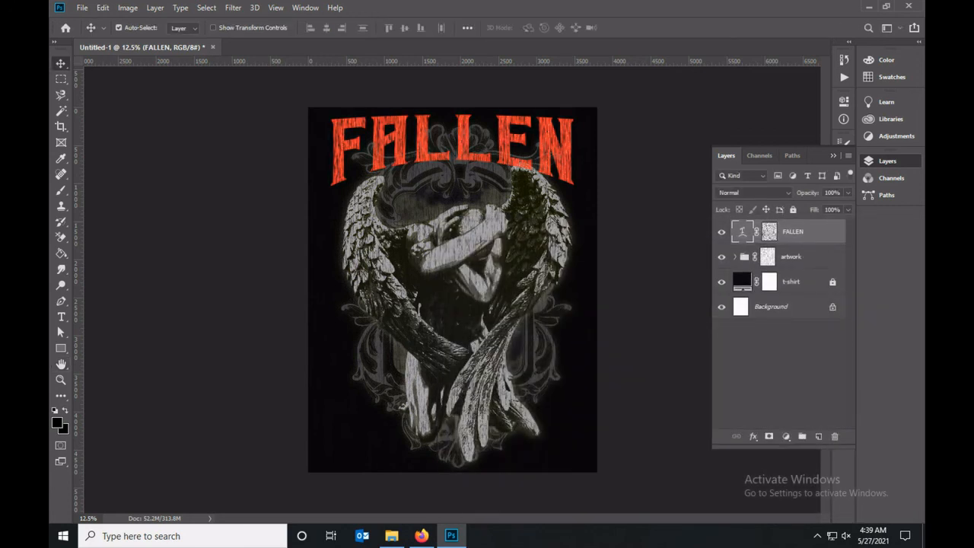
# Sample the orange-red of the FALLEN text with the Eyedropper as the foreground color.
pyautogui.press('i')
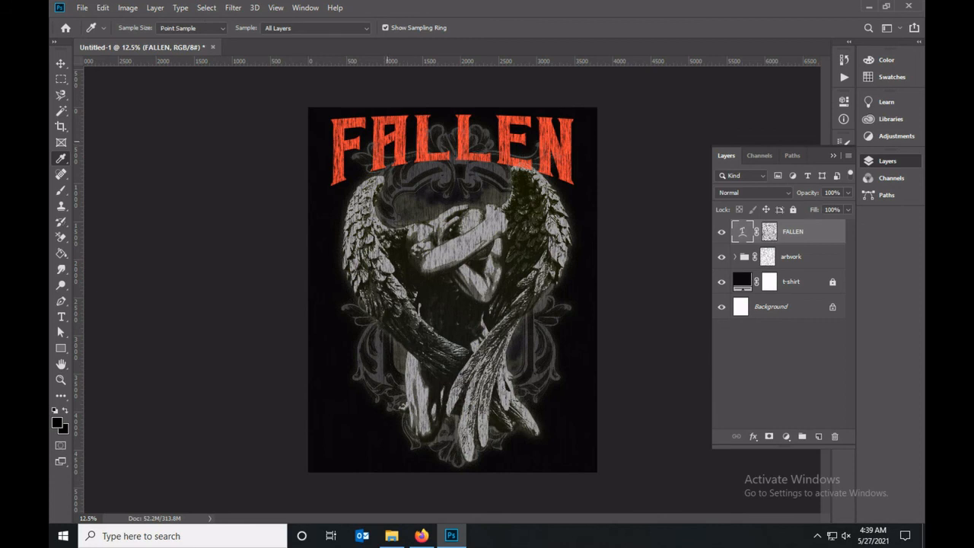
pyautogui.click(382, 131)
pyautogui.click(380, 134)
# Duplicate the FALLEN text layer together with its mask and rename the copy "outline".
pyautogui.hotkey('ctrl', 'j')
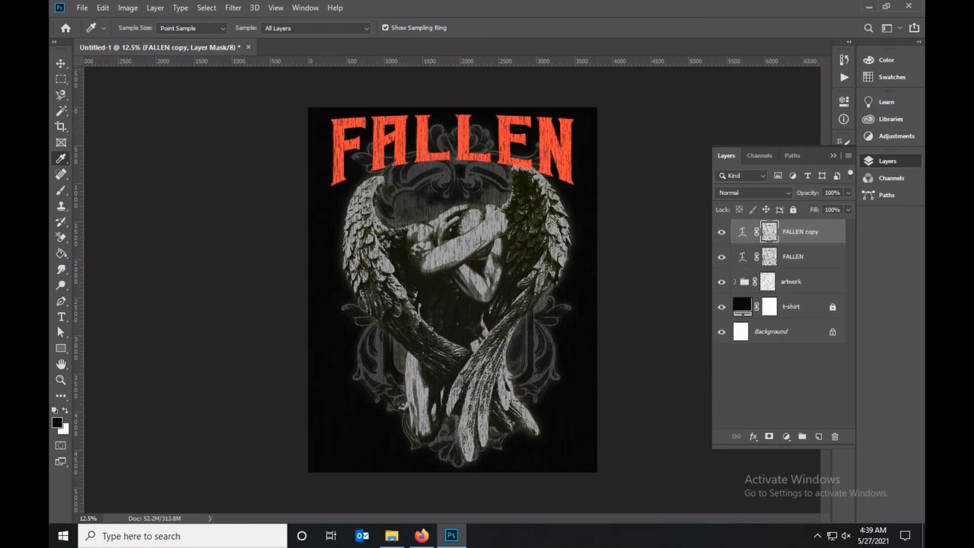
pyautogui.write('outline')
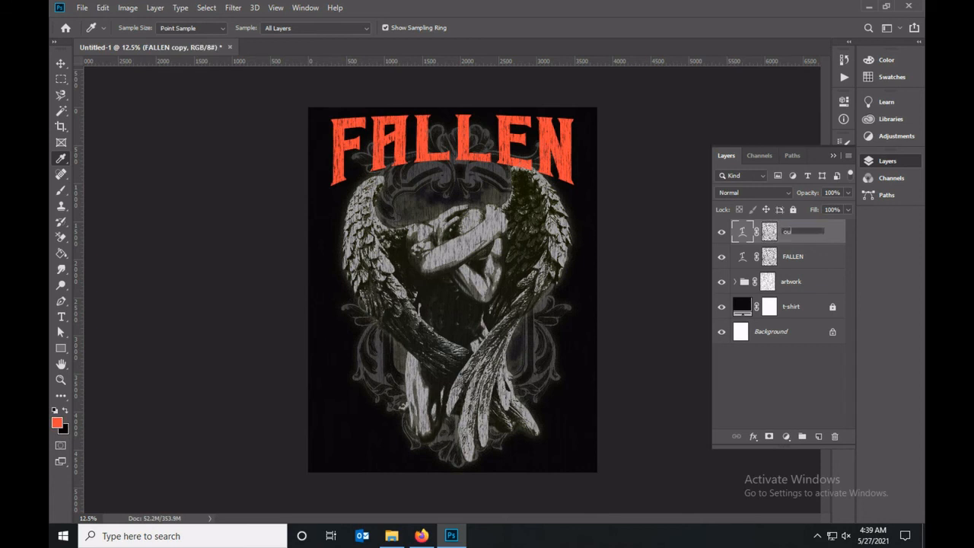
pyautogui.press('Return')
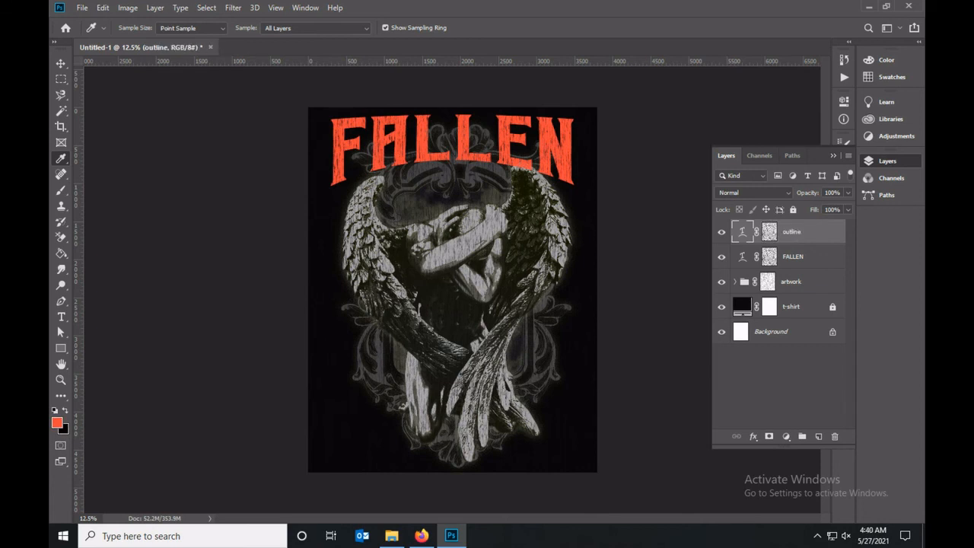
# Delete the layer mask from the outline layer and set the layer's fill to 0%.
pyautogui.rightClick(769, 231)
pyautogui.click(807, 259)
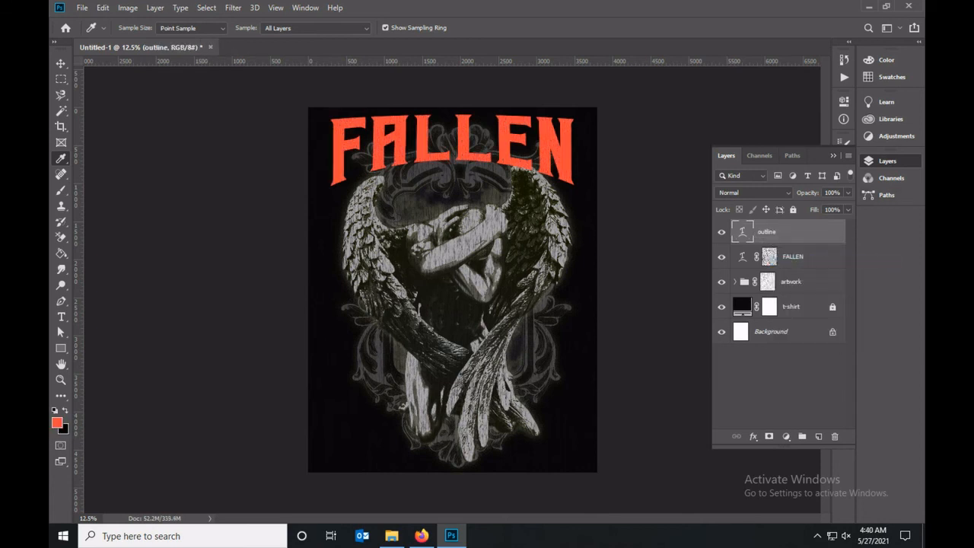
pyautogui.moveTo(841, 209); pyautogui.dragTo(794, 210)
pyautogui.write('0')
pyautogui.press('Return')
pyautogui.press('space')
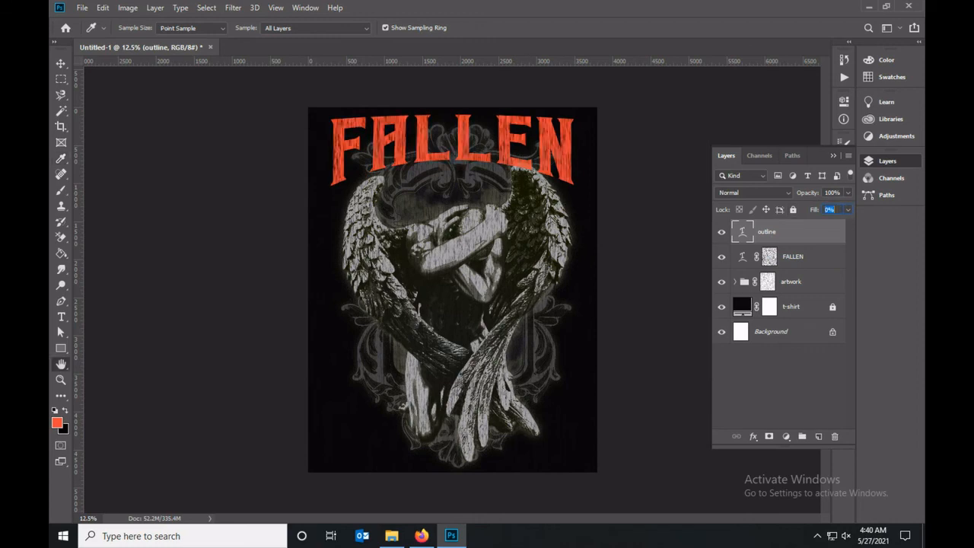
# Add a 27 px inside Stroke to the outline layer, sampling its orange-red color from the FALLEN text.
pyautogui.doubleClick(809, 232)
pyautogui.click(452, 330)
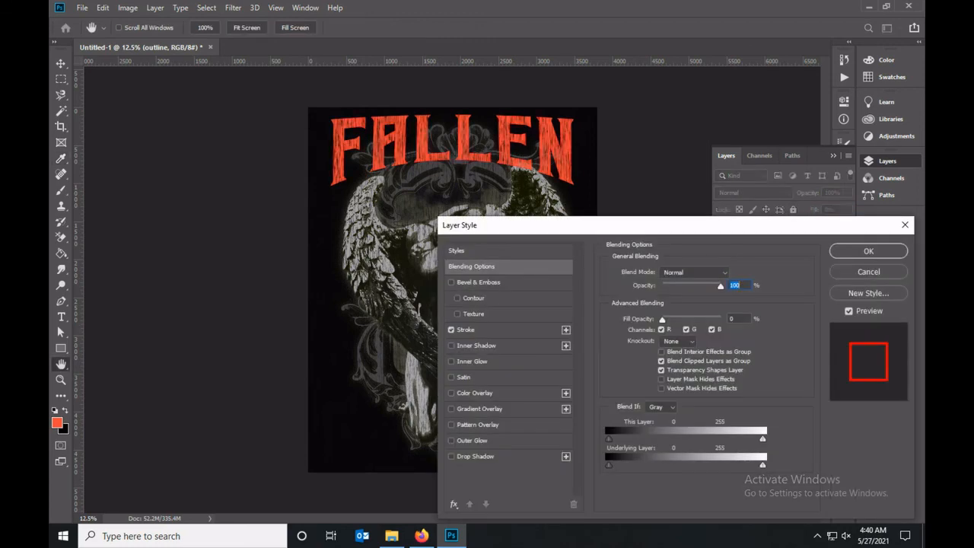
pyautogui.click(466, 330)
pyautogui.click(649, 359)
pyautogui.click(523, 141)
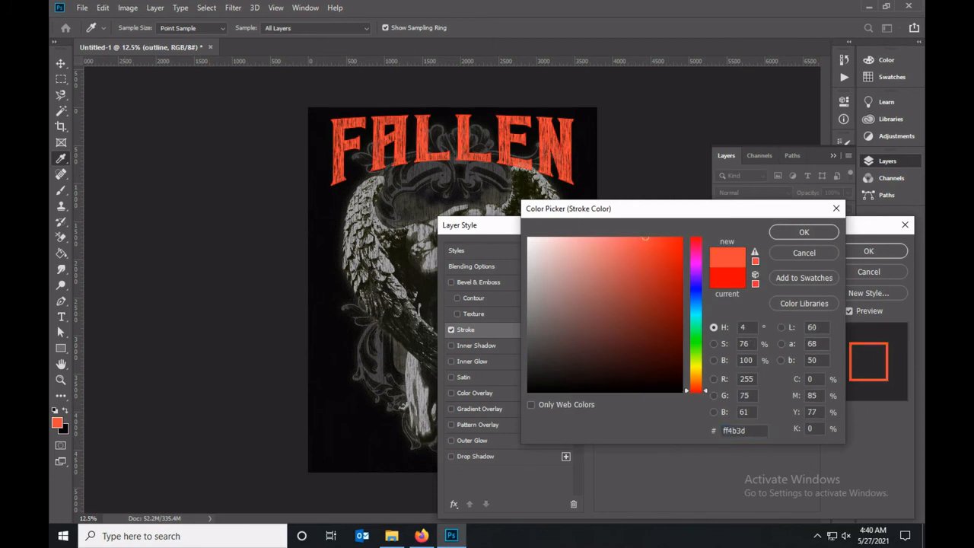
pyautogui.press('Return')
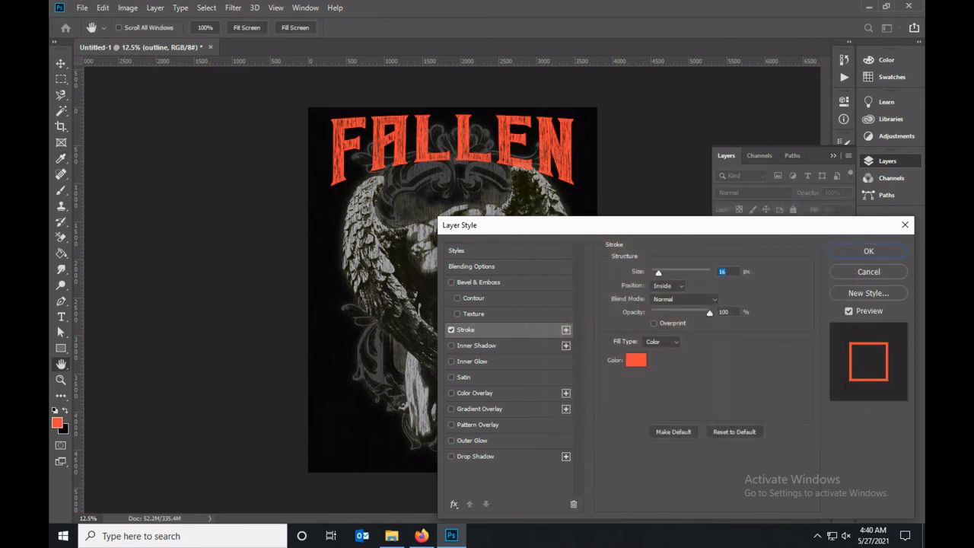
pyautogui.moveTo(666, 272); pyautogui.dragTo(660, 273)
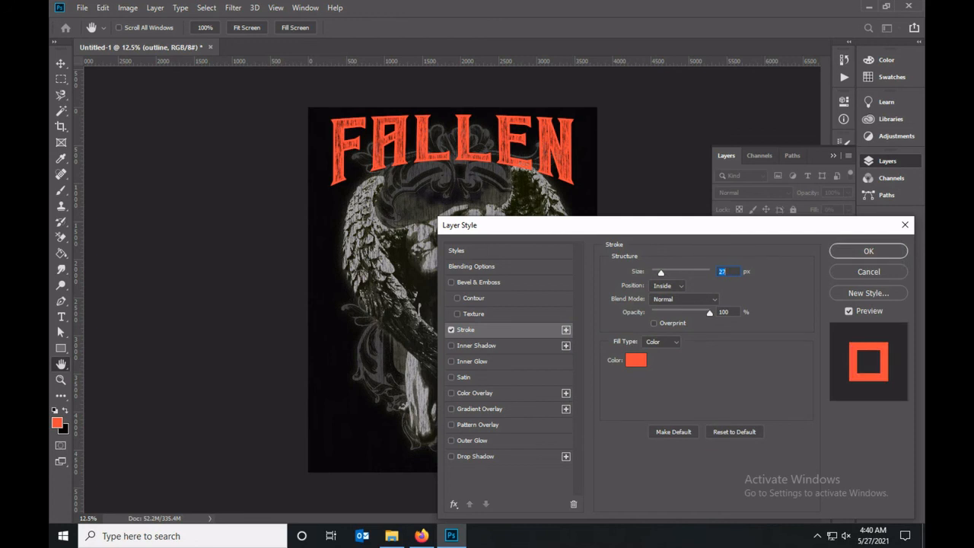
pyautogui.click(635, 360)
pyautogui.click(647, 250)
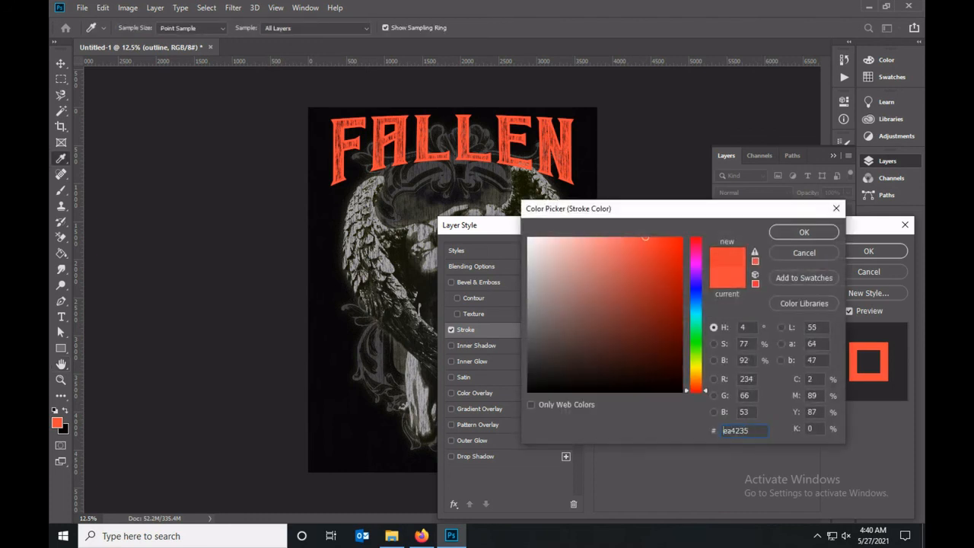
pyautogui.moveTo(647, 250)
pyautogui.mouseDown()
pyautogui.moveTo(583, 370)
pyautogui.moveTo(629, 328)
pyautogui.moveTo(626, 305)
pyautogui.moveTo(563, 246)
pyautogui.moveTo(586, 307)
pyautogui.mouseUp()
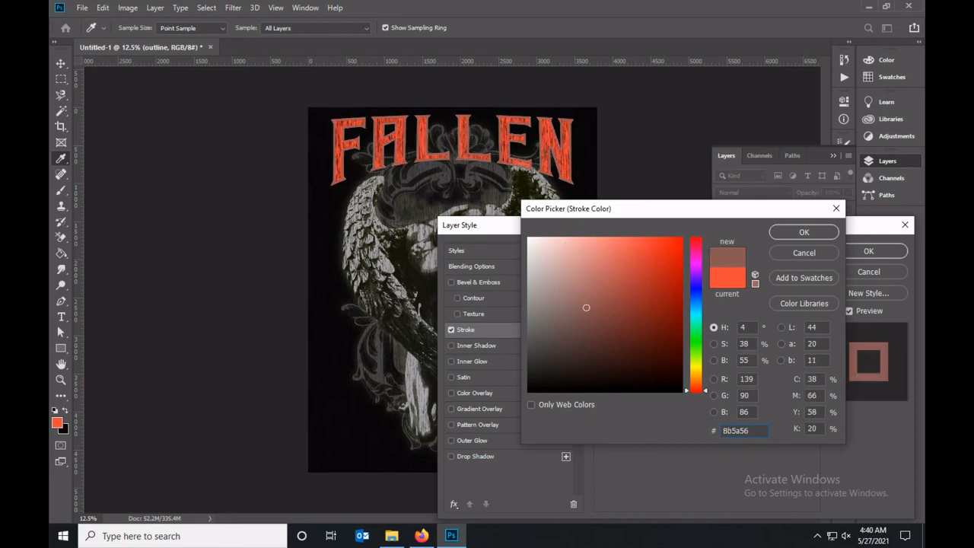
pyautogui.press('Escape')
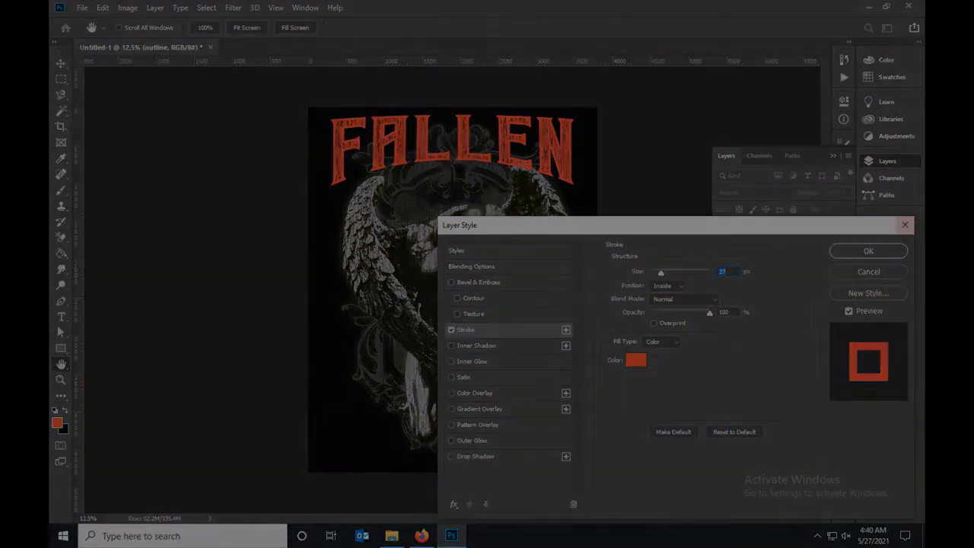